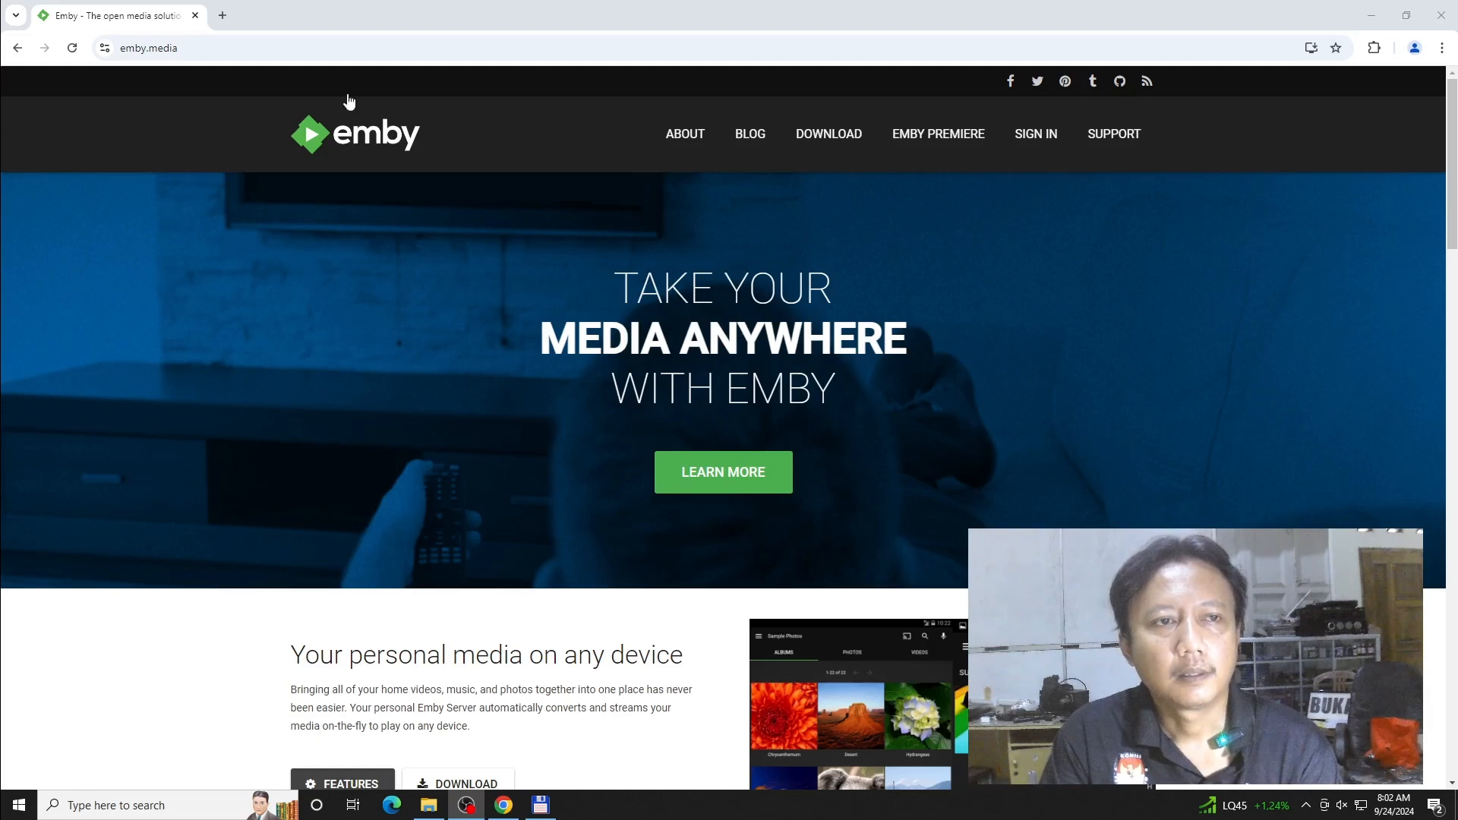
click(394, 60)
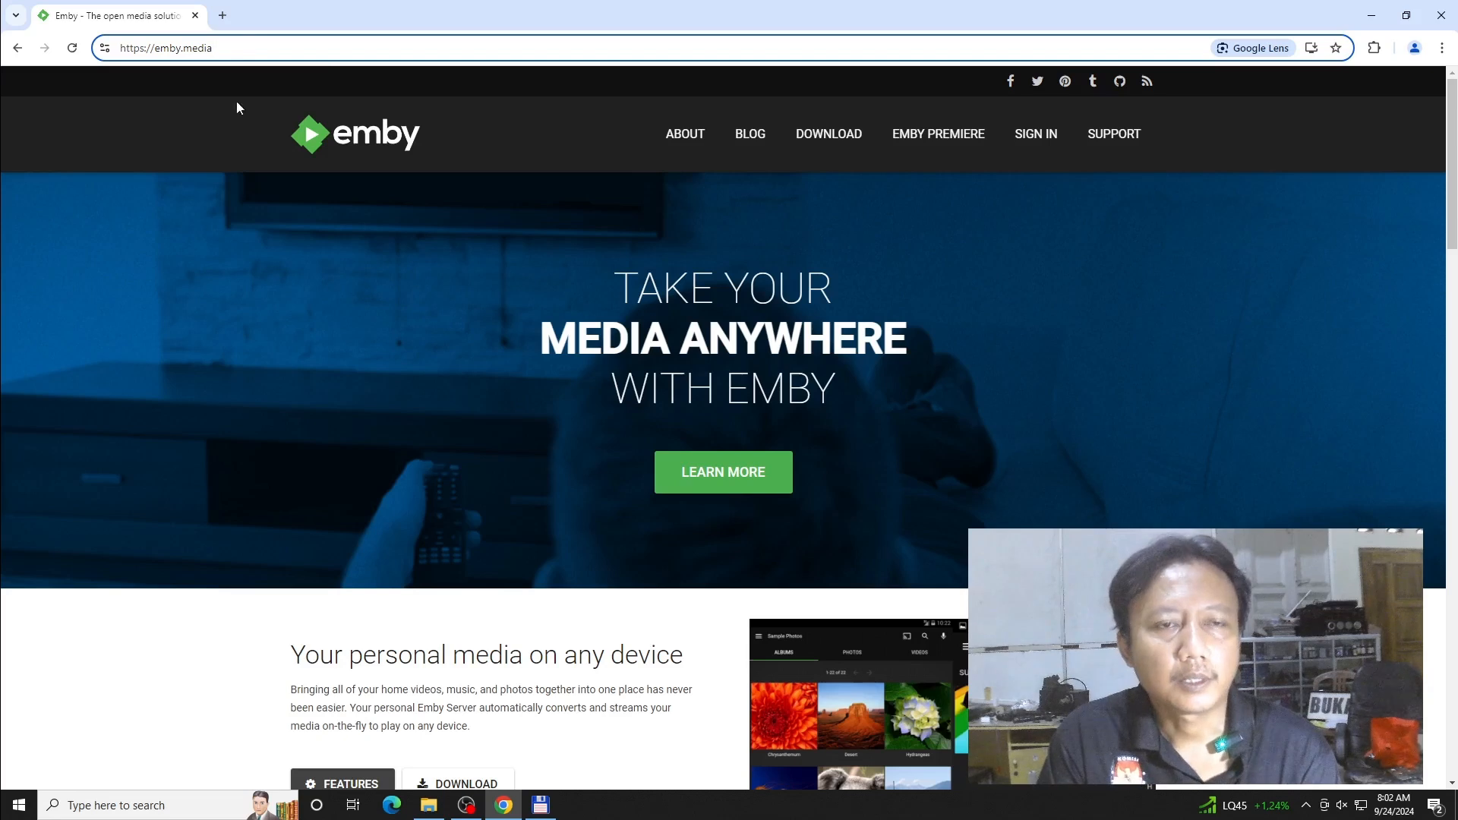
click(223, 14)
click(640, 293)
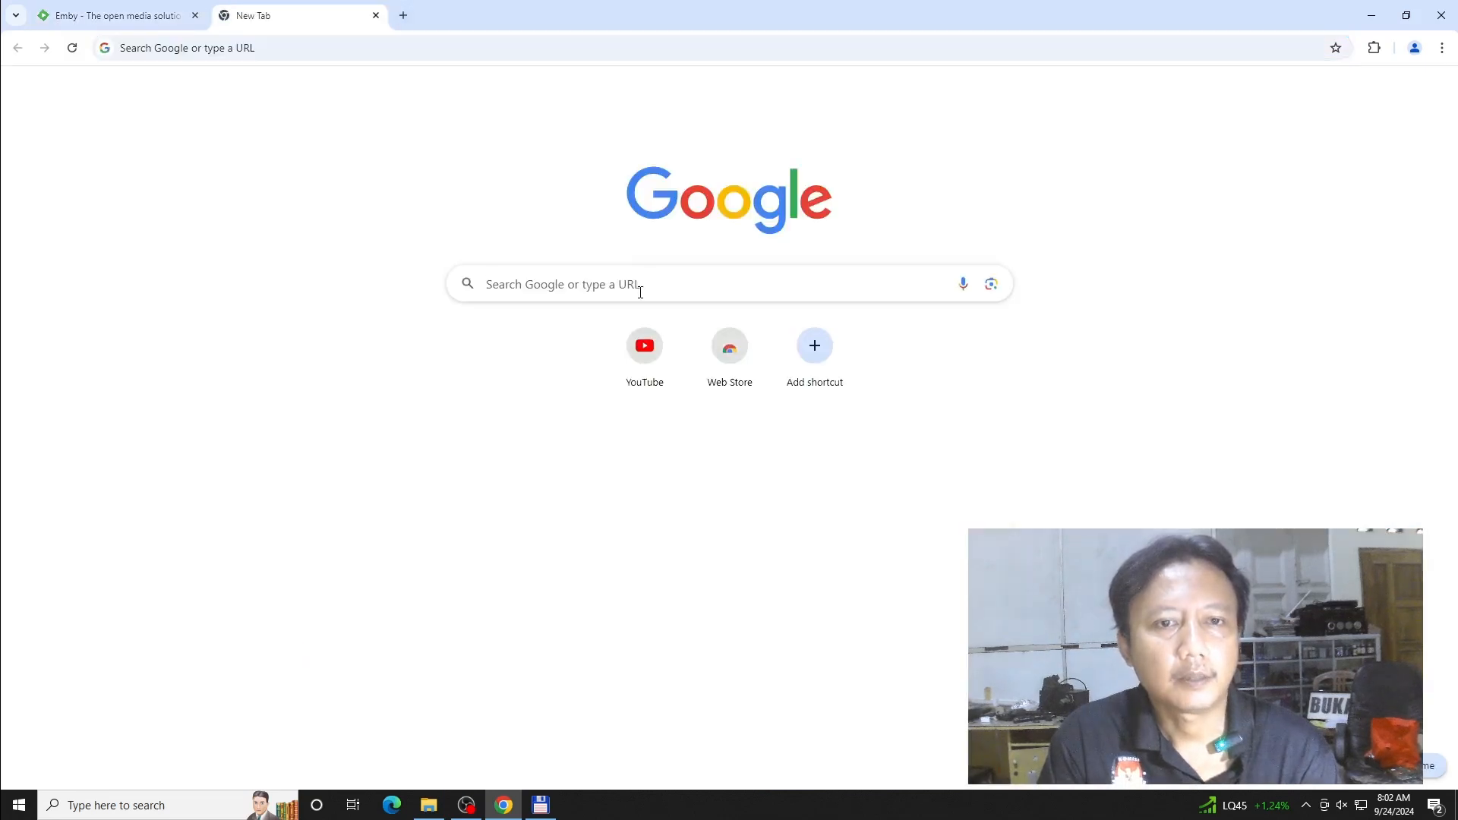
text(emby)
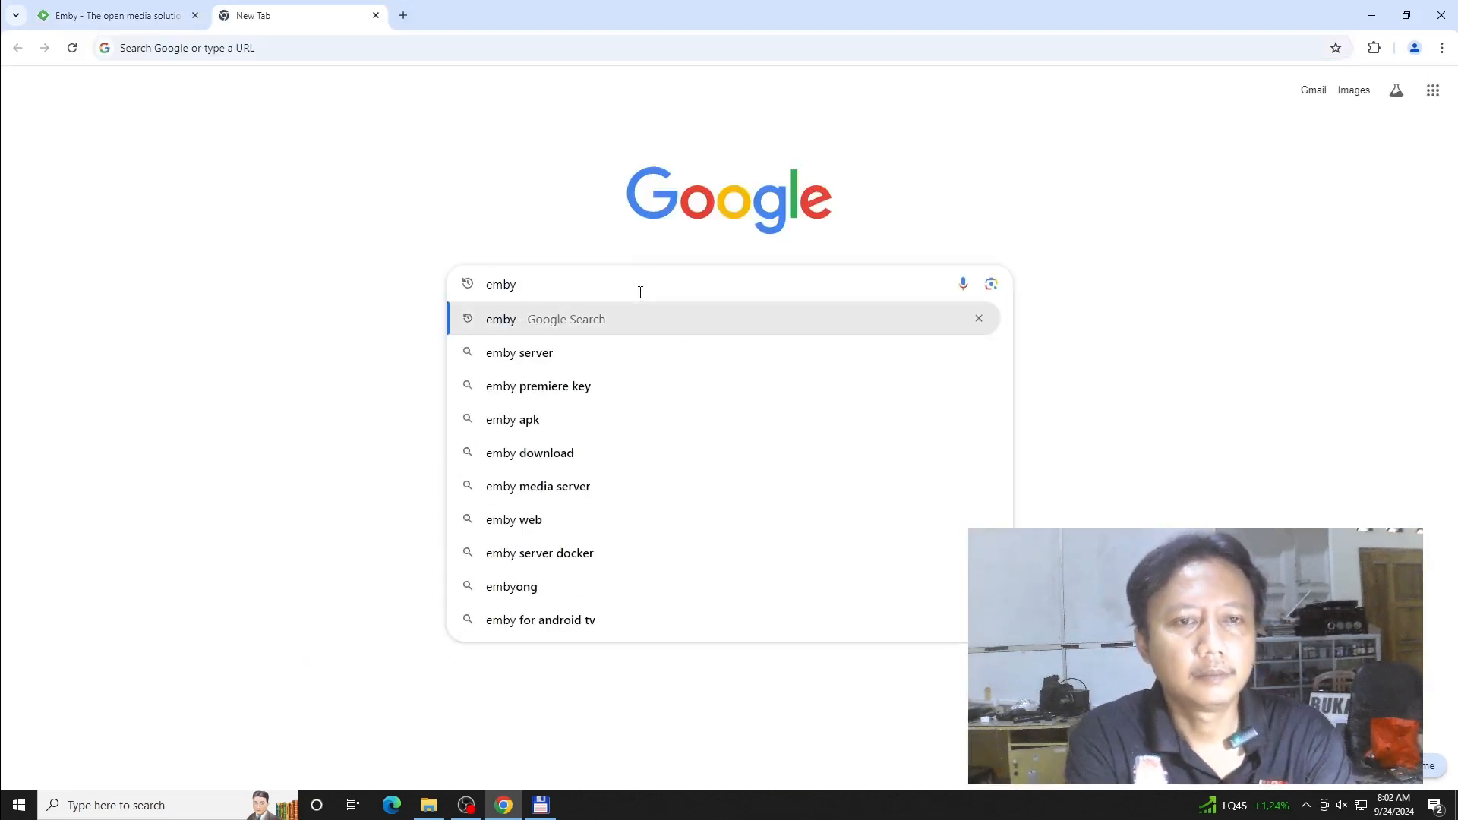
key(Return)
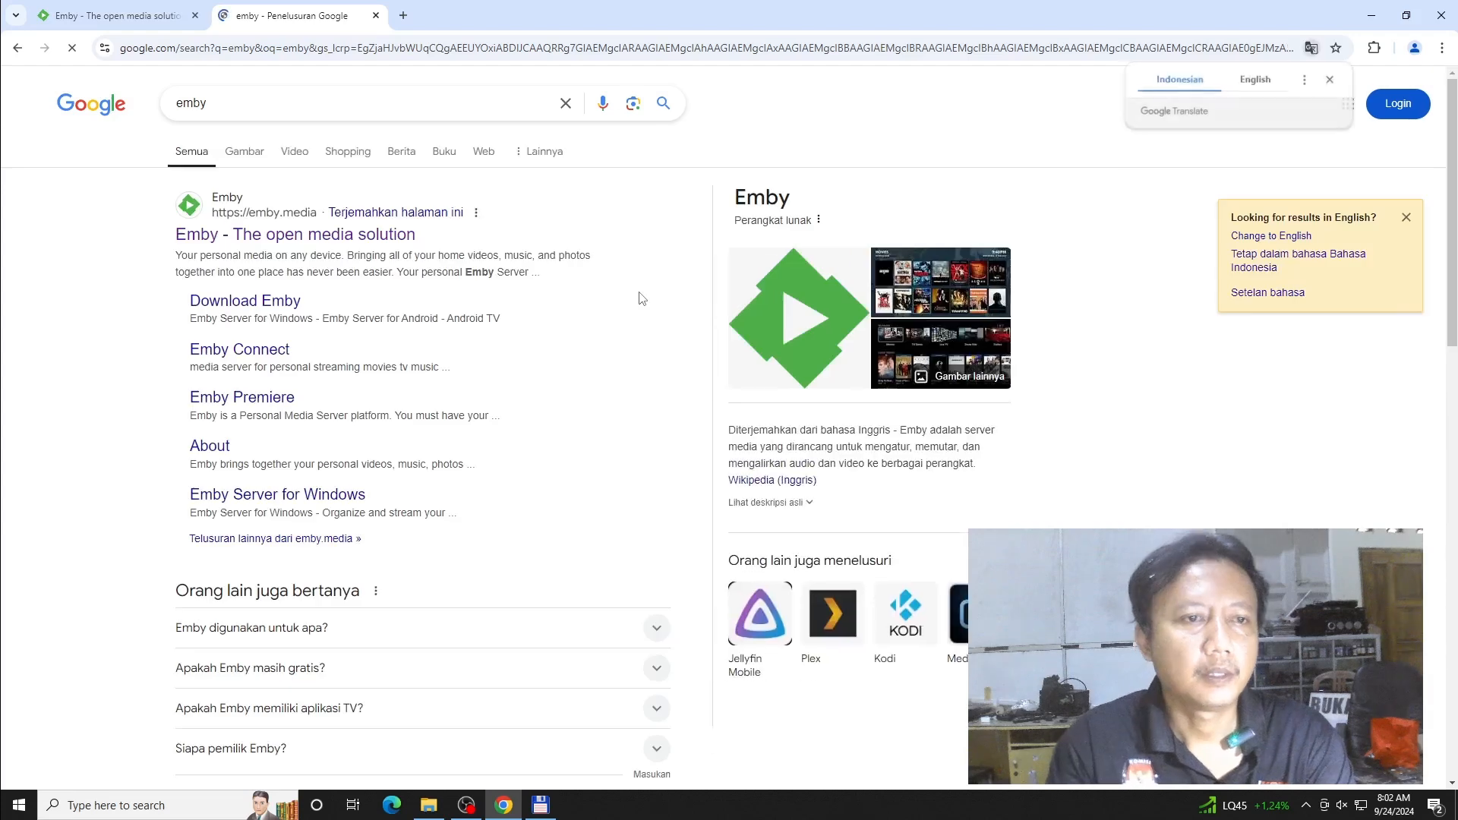
click(302, 237)
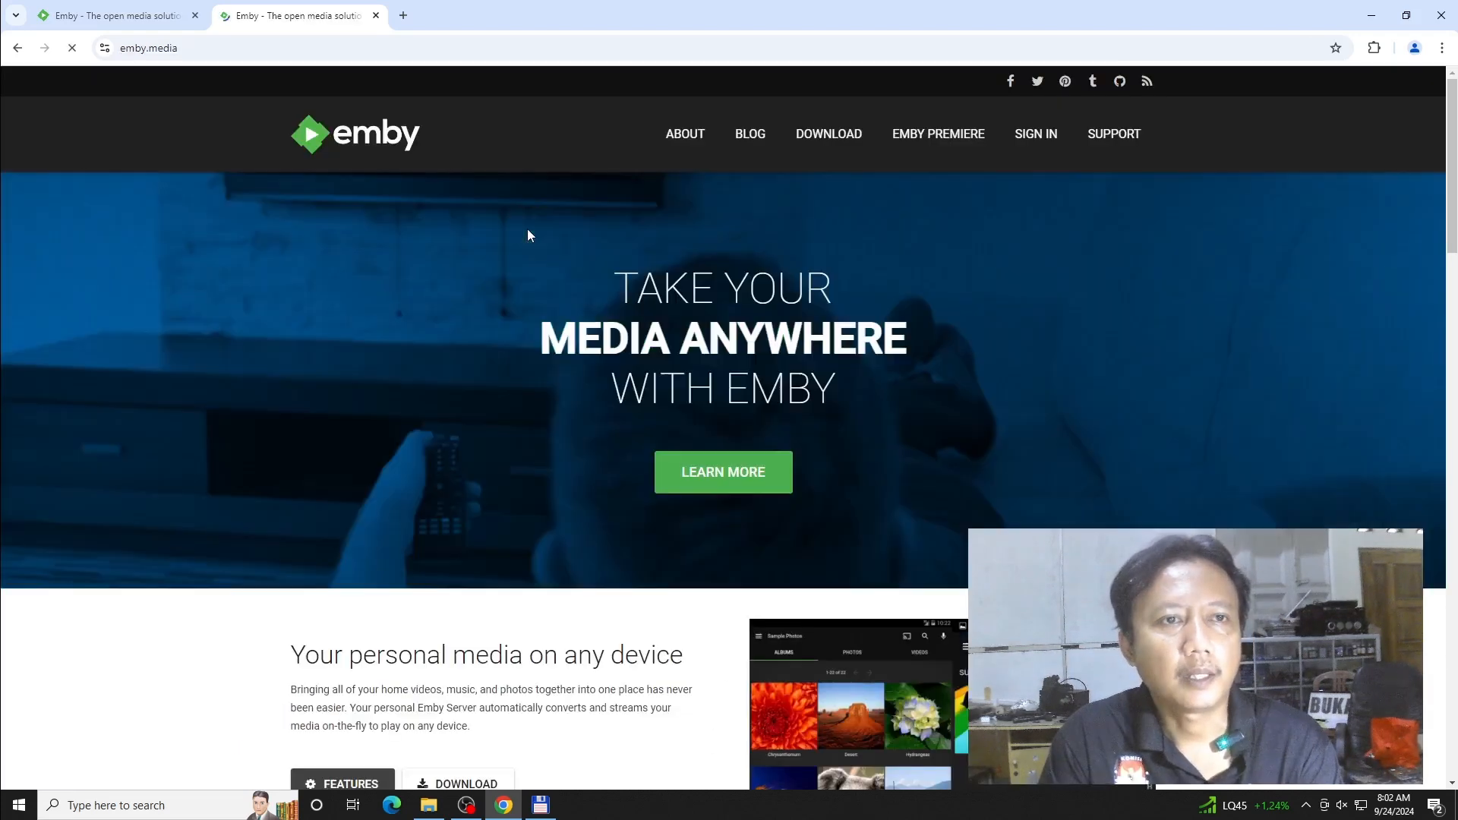
click(375, 15)
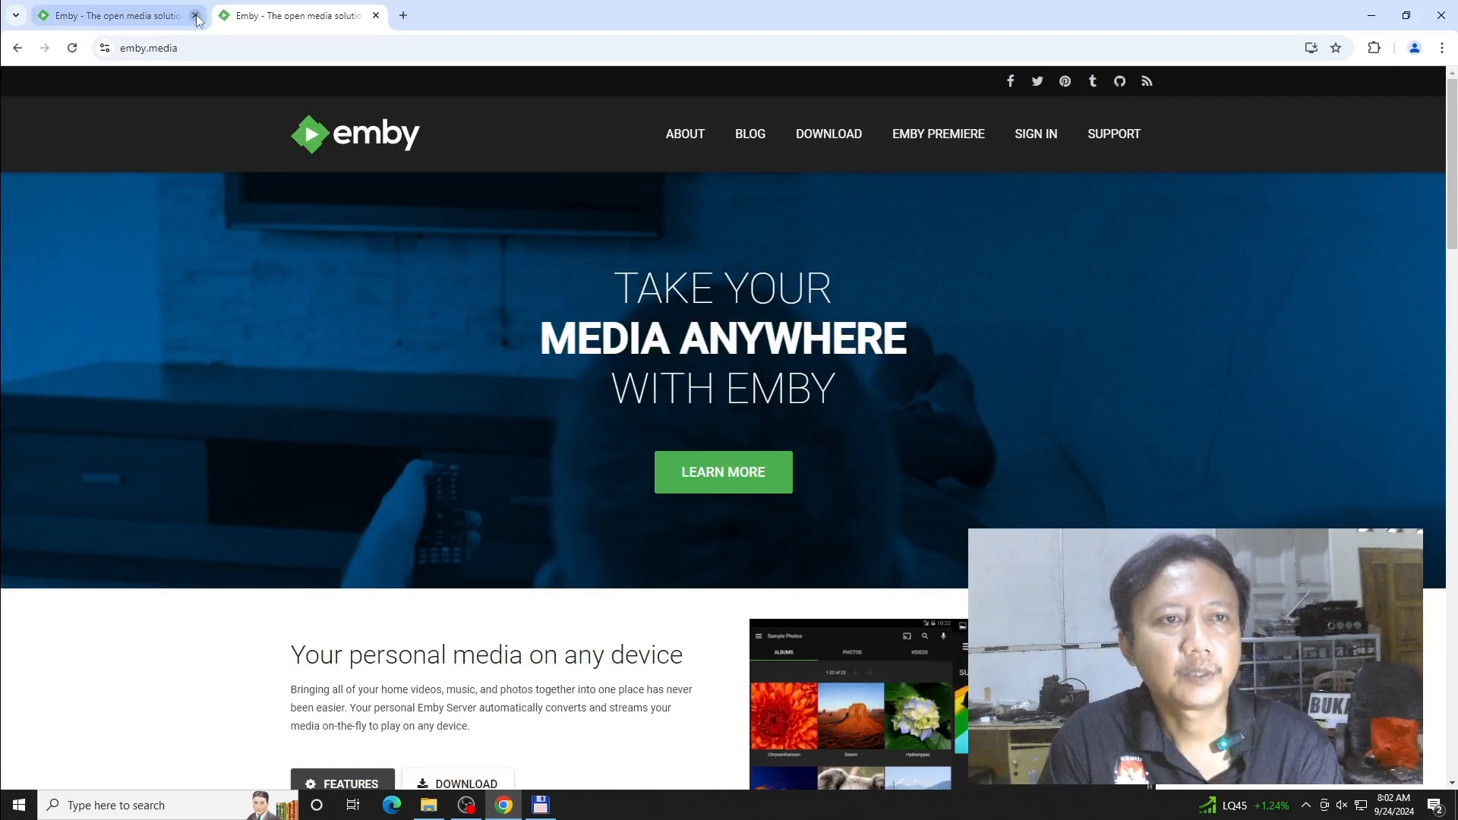
- Go to the Emby download page and choose Windows under Computer
click(838, 141)
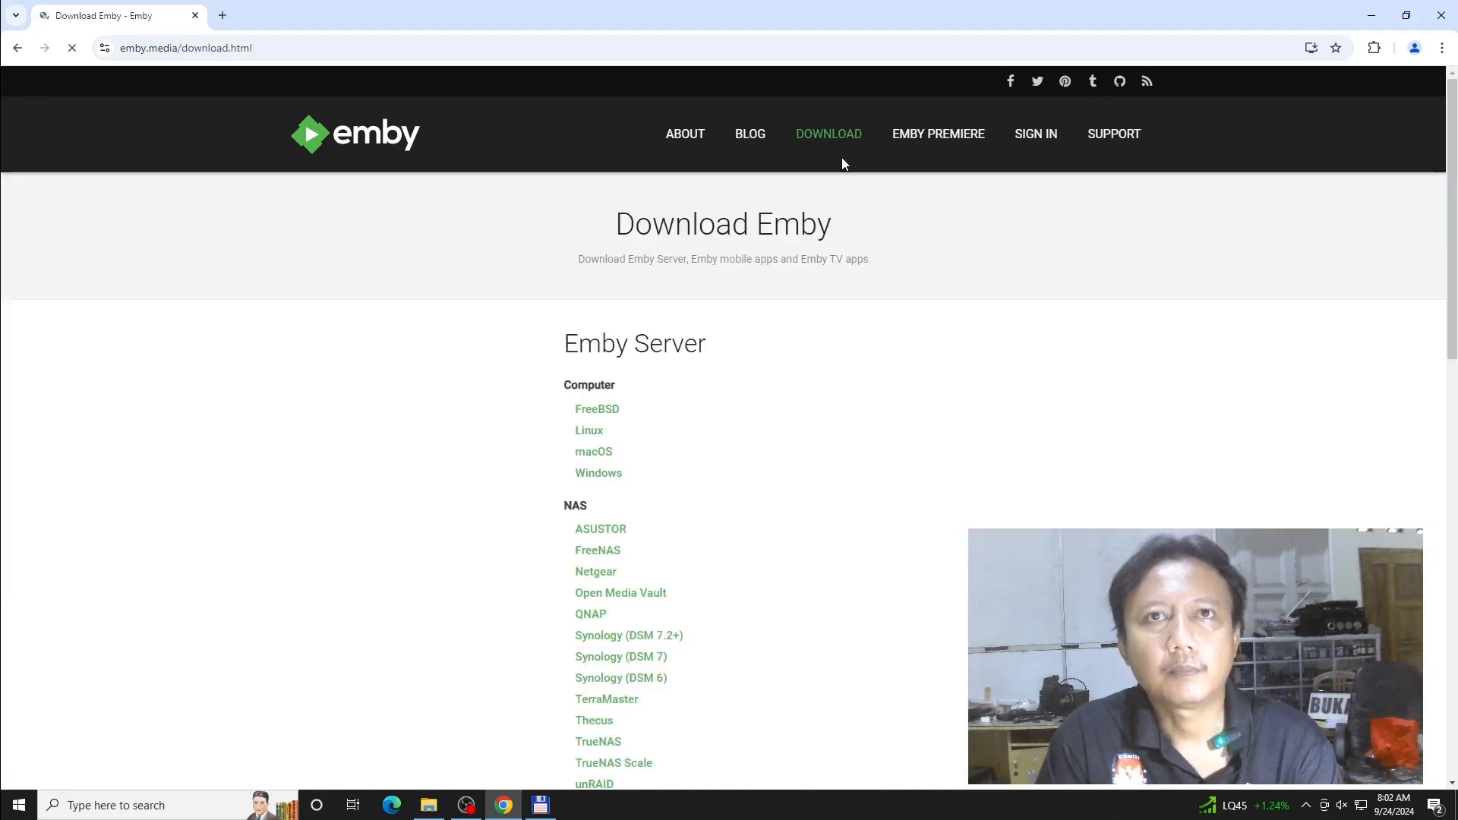
scroll(1045, 466, down, 1)
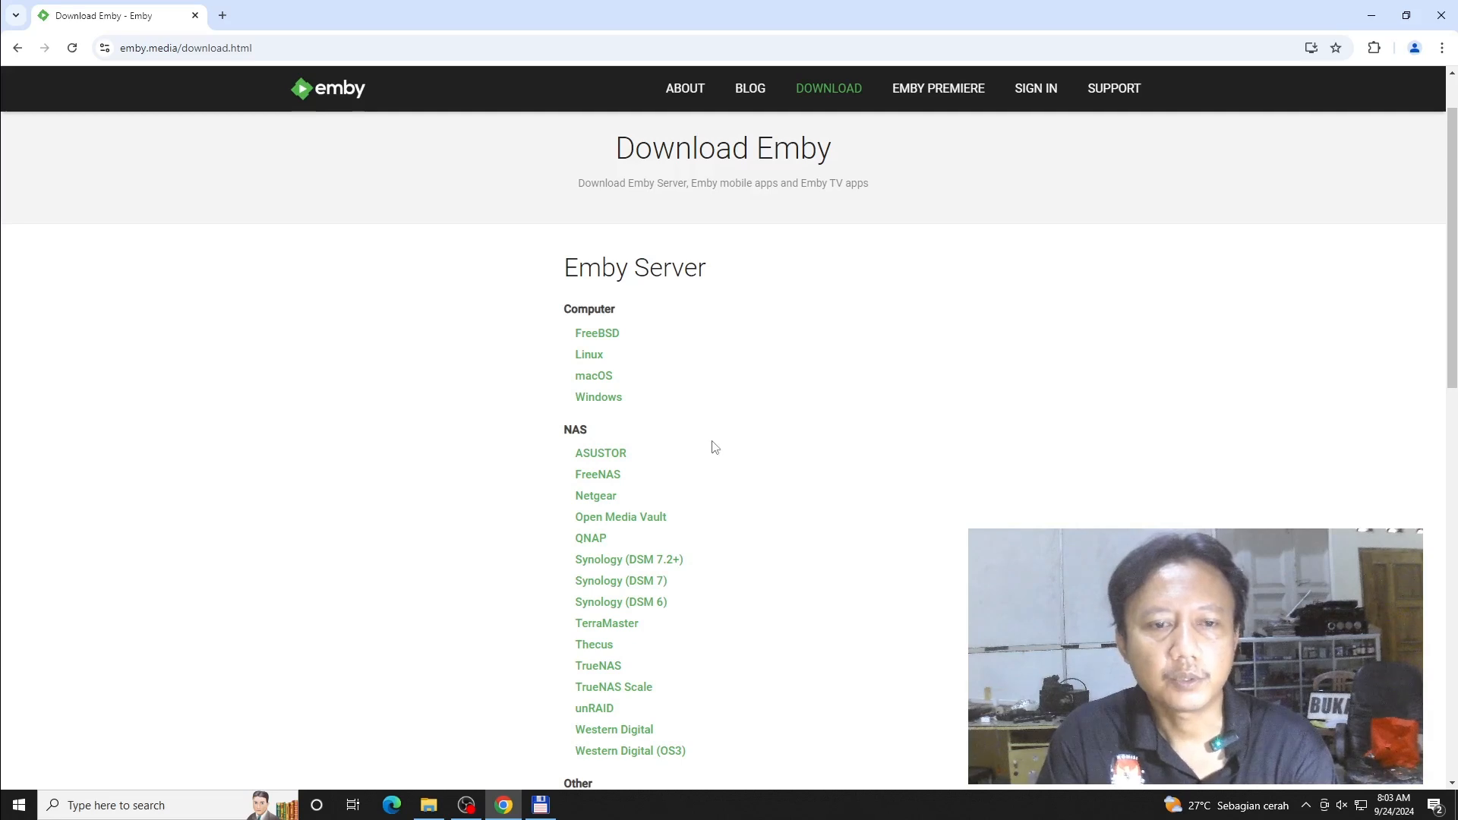
scroll(714, 447, down, 2)
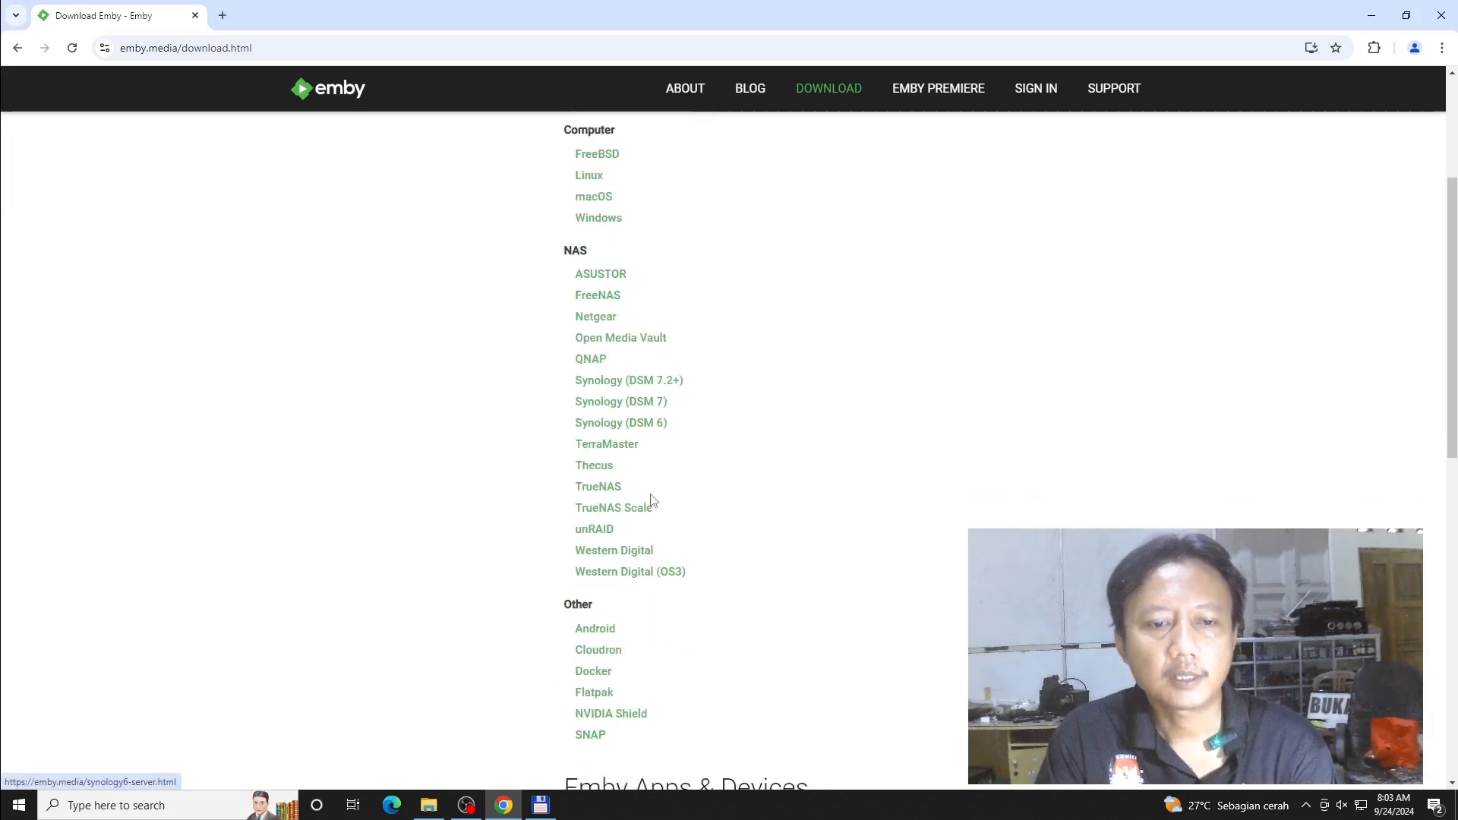
scroll(651, 499, down, 2)
scroll(745, 499, down, 3)
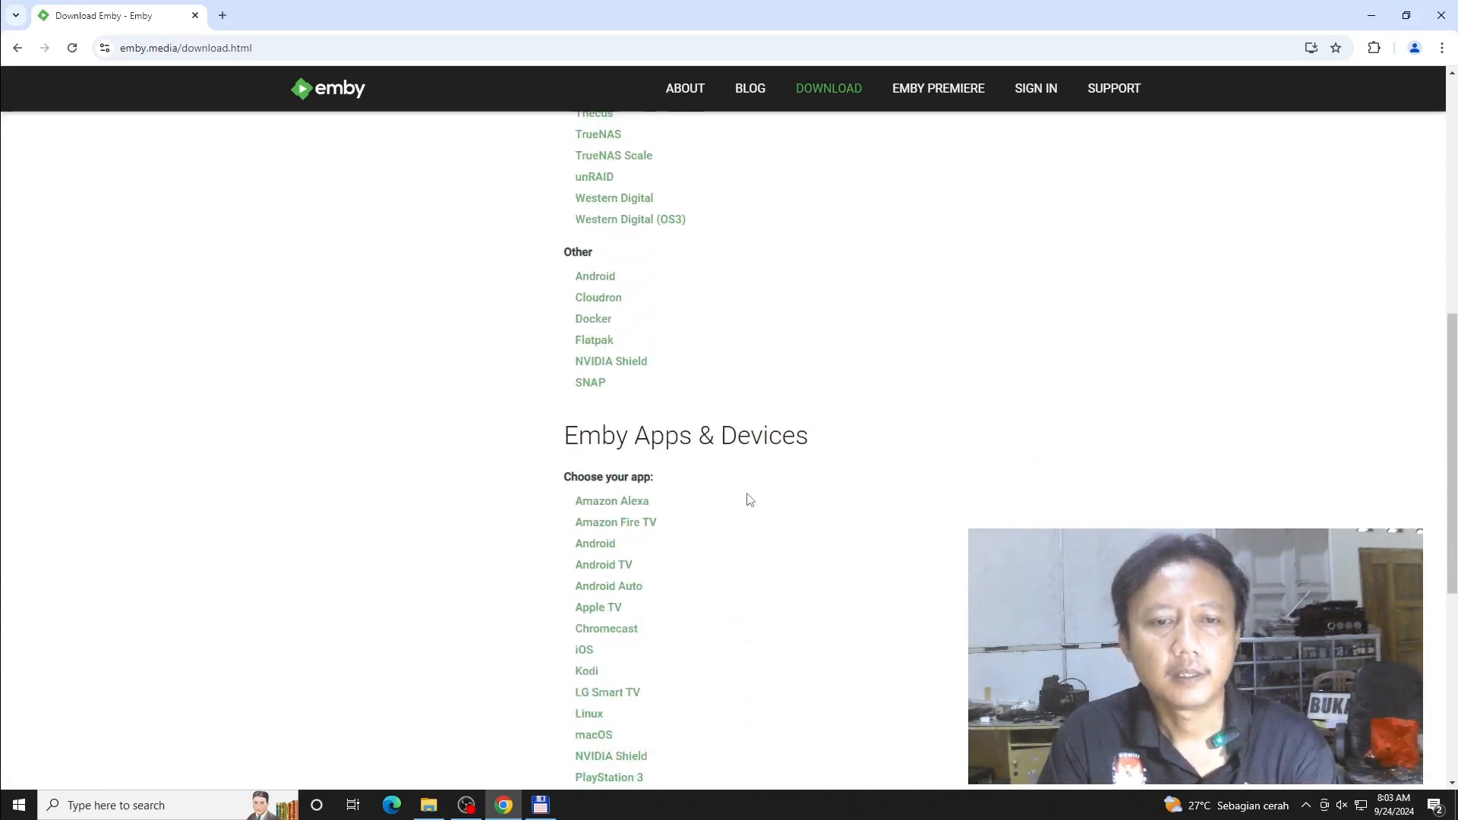
scroll(750, 500, up, 8)
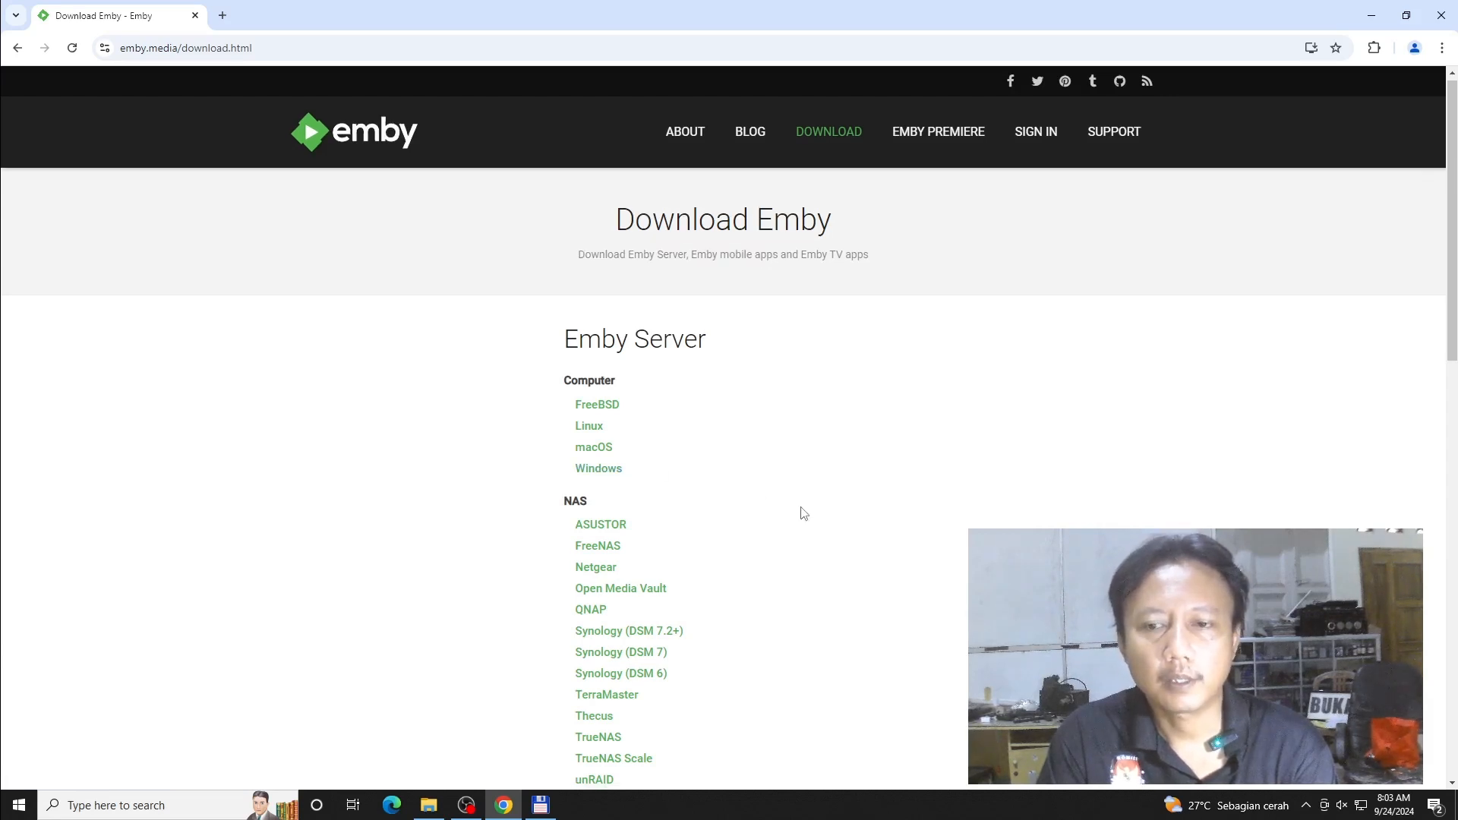
scroll(804, 514, down, 1)
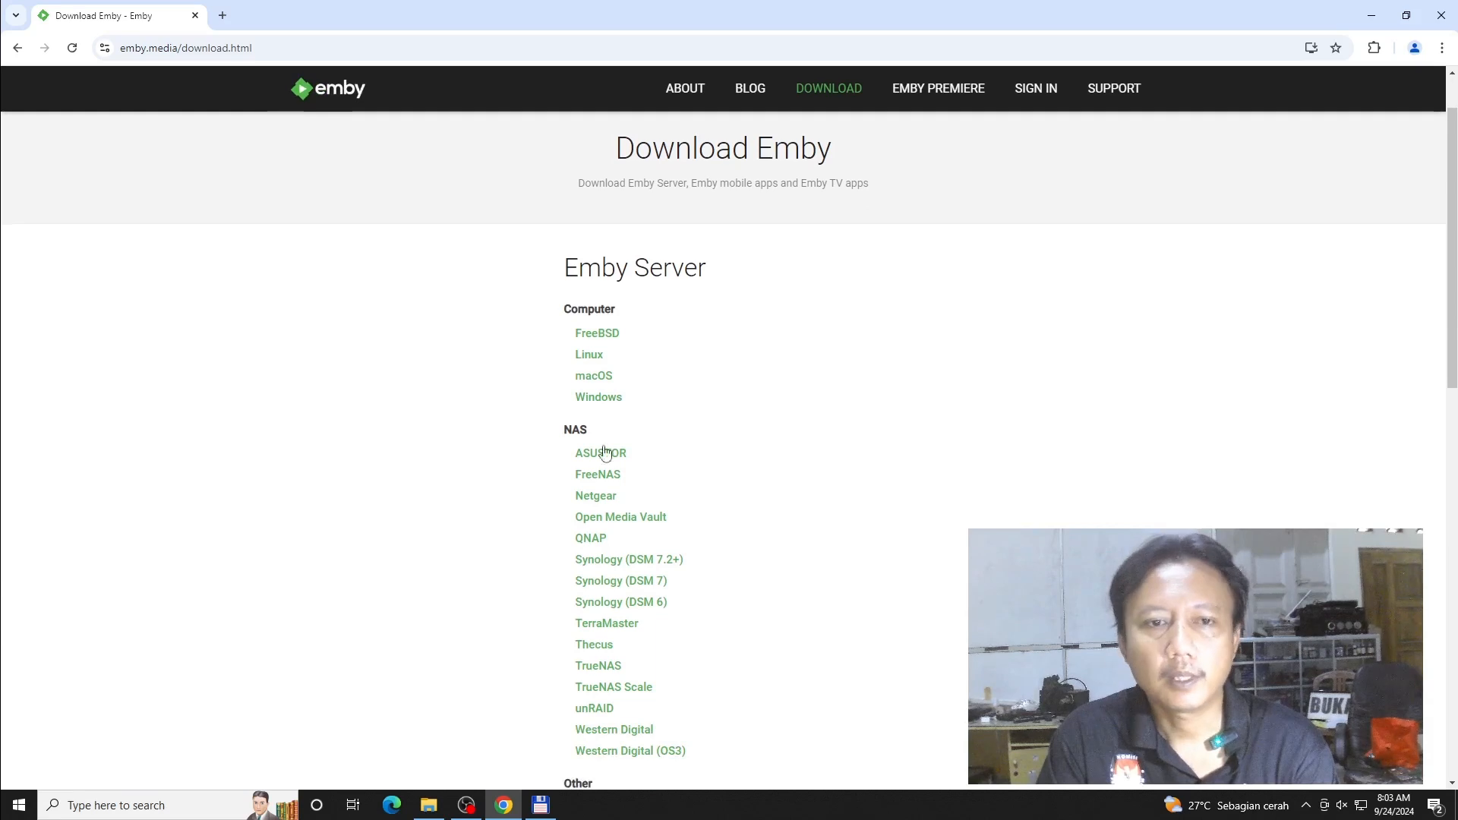
click(597, 399)
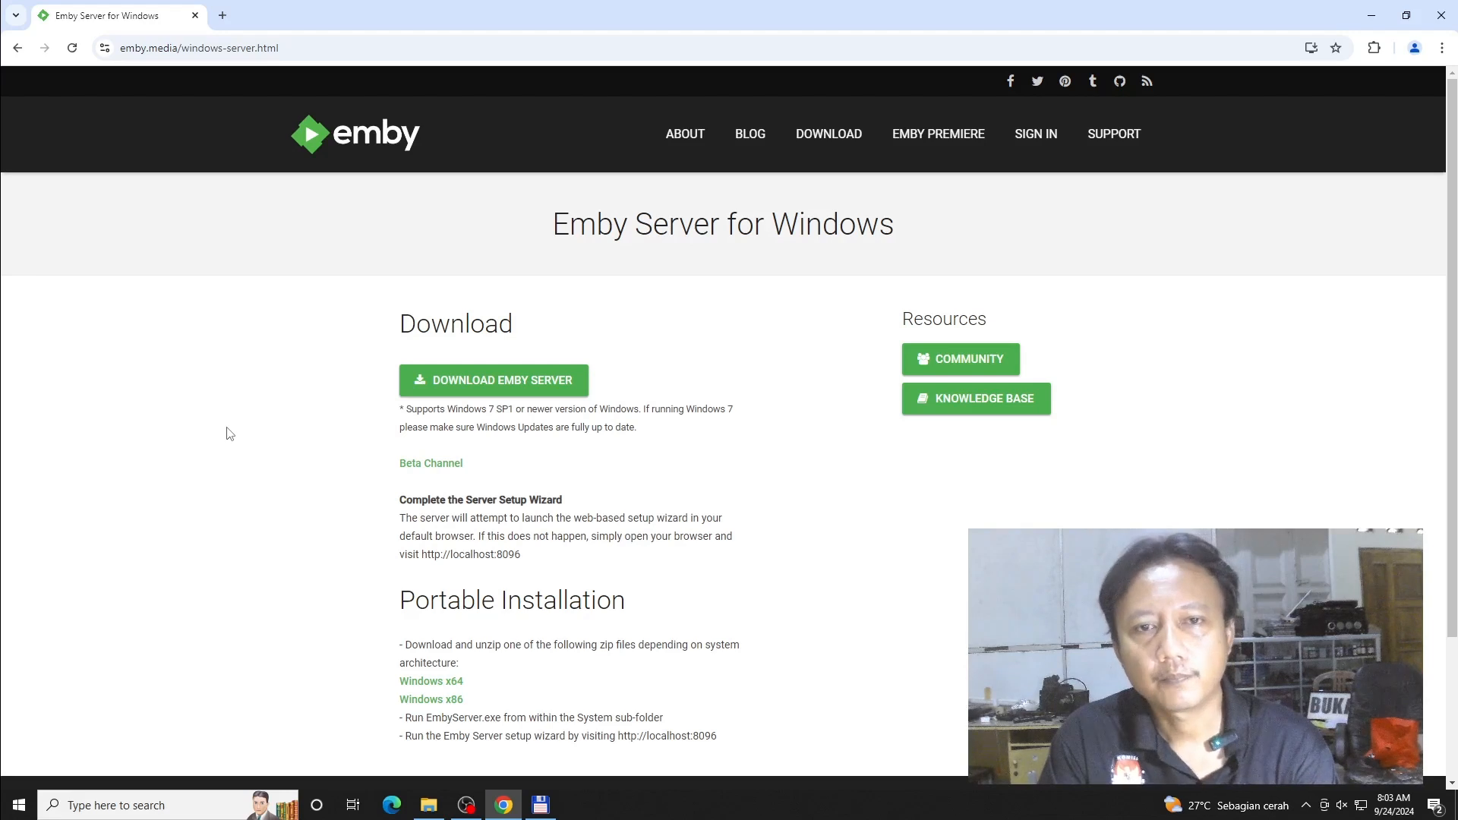
- Download the Emby Server installer and launch setup.exe from Chrome's downloads
click(524, 383)
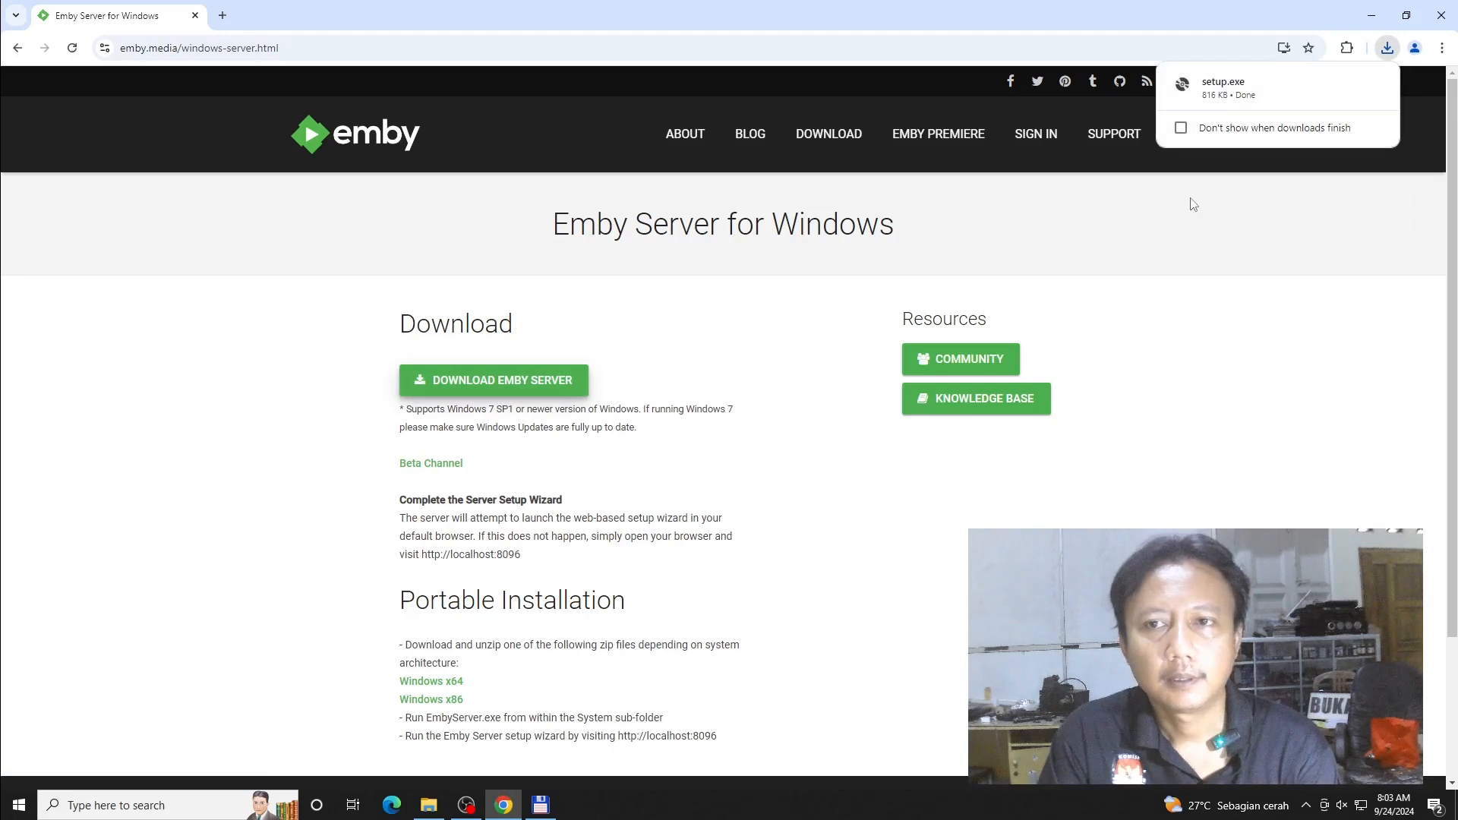
click(1241, 95)
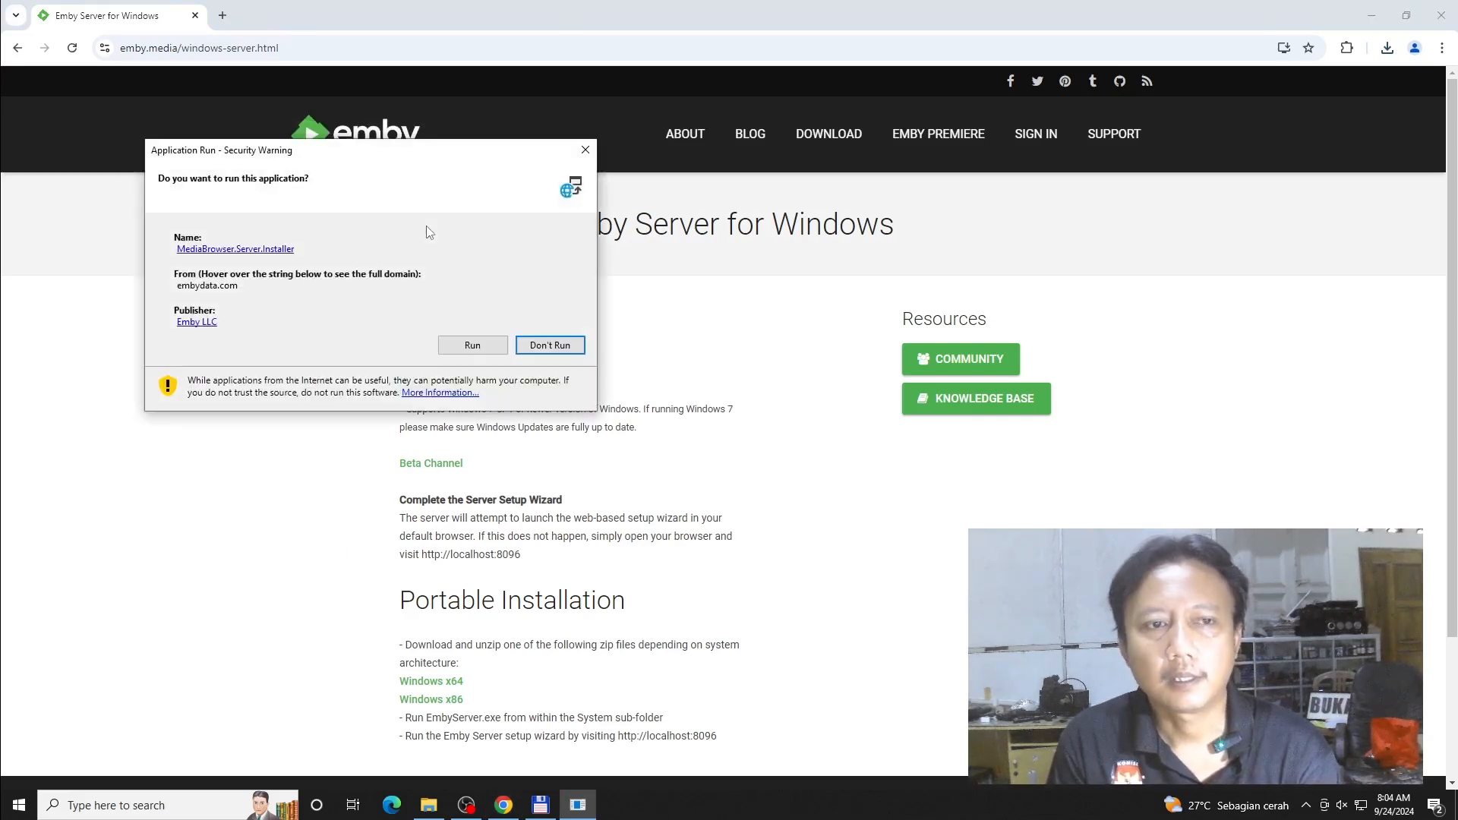
- Allow MediaBrowser.Server.Installer to run and let it download its 890 KB package
click(473, 345)
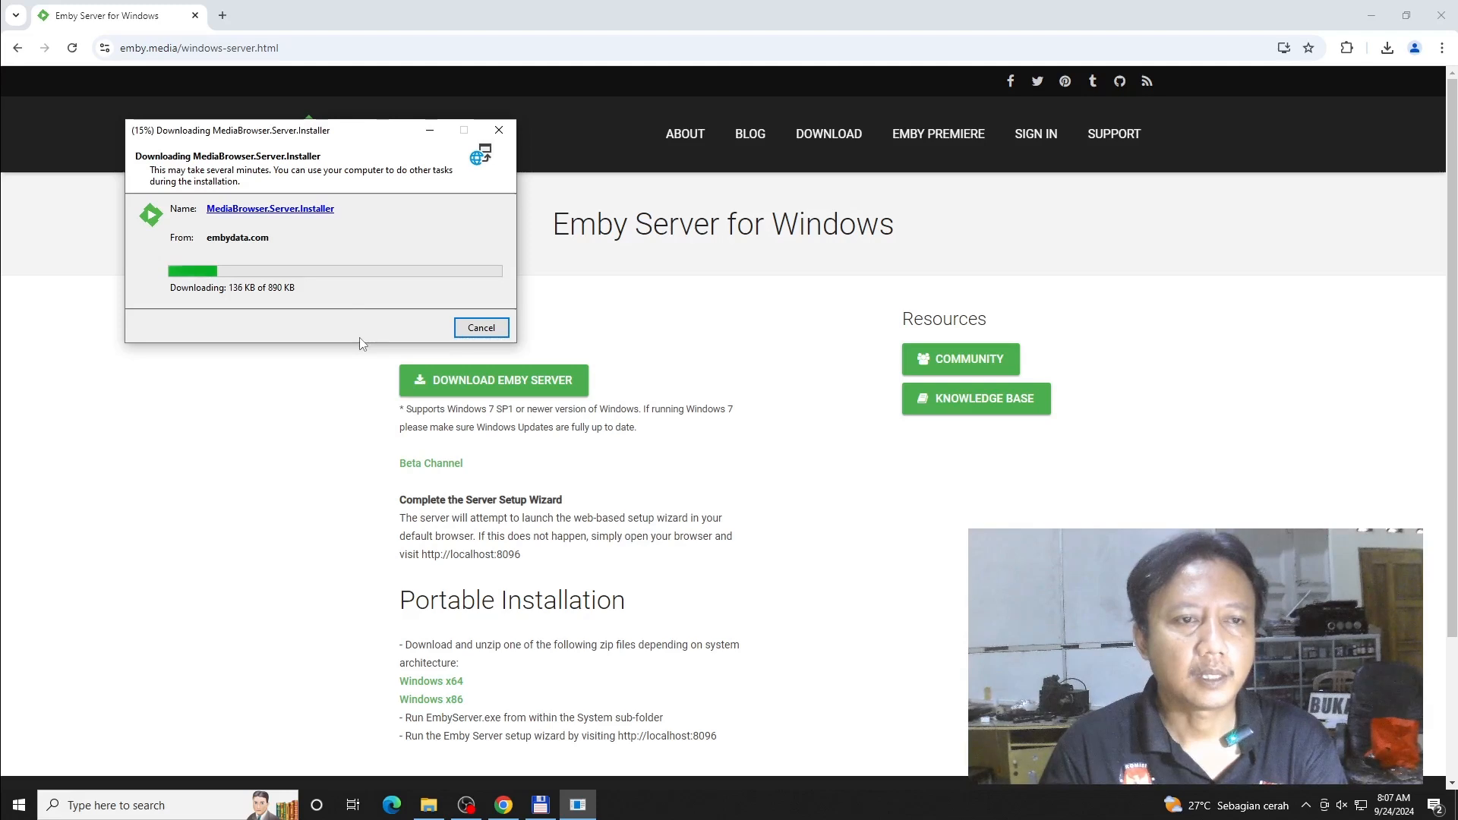
scroll(641, 425, down, 2)
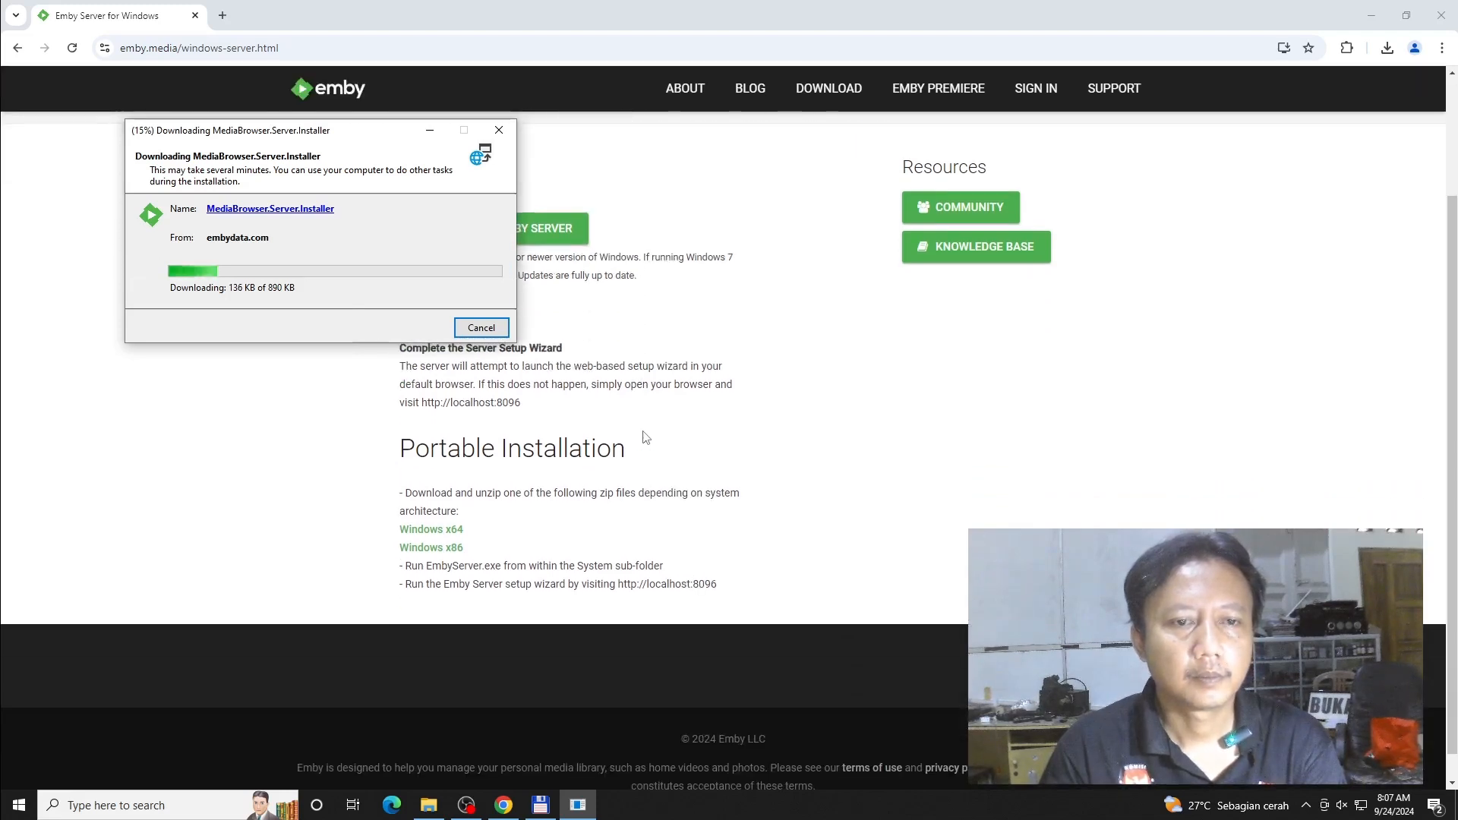
scroll(644, 436, up, 1)
scroll(643, 436, up, 1)
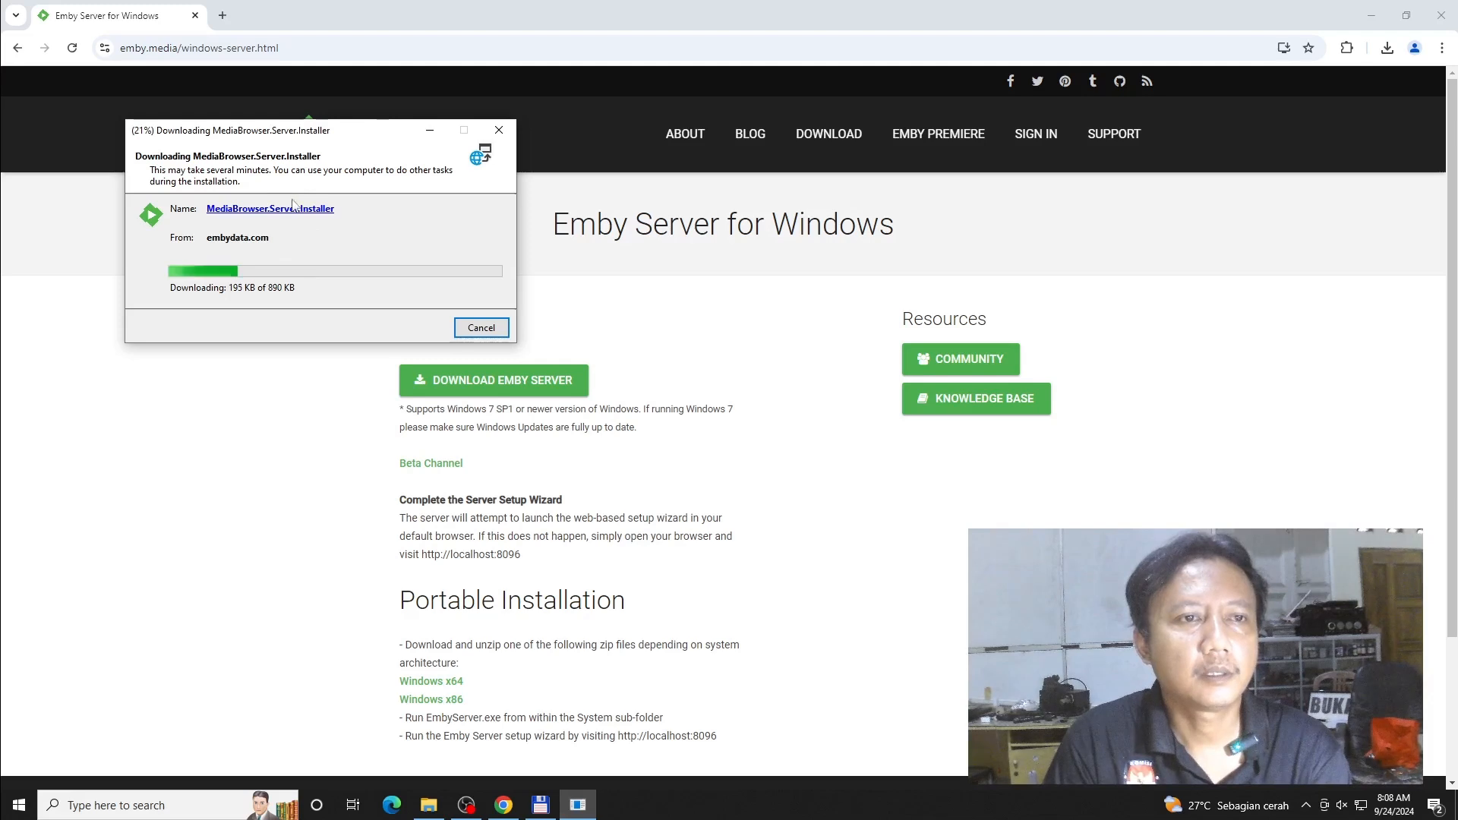
- Run a Google internet speed test, then return to Emby and the C:\emby folder
click(222, 17)
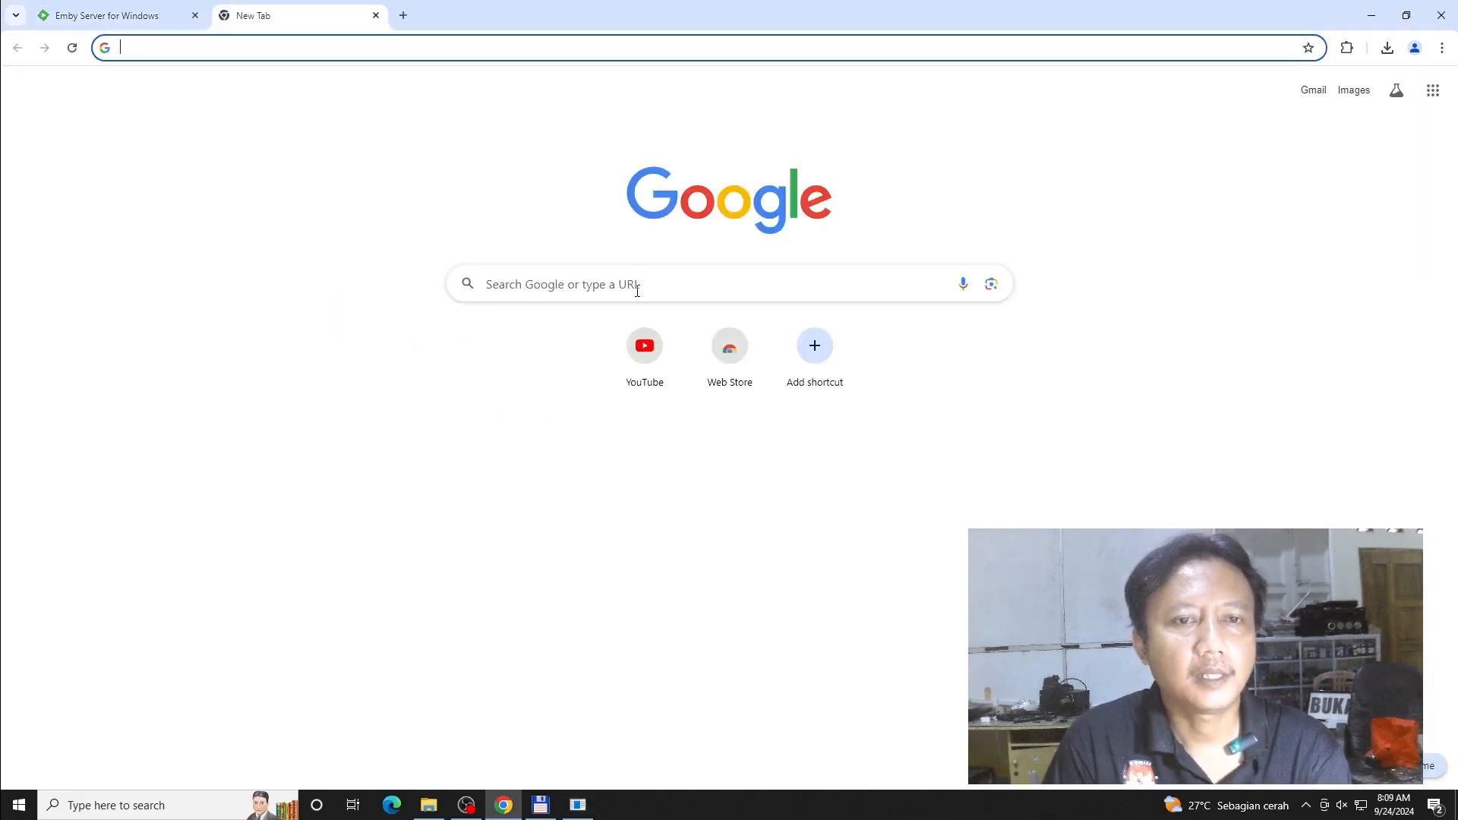
click(637, 291)
text(spe)
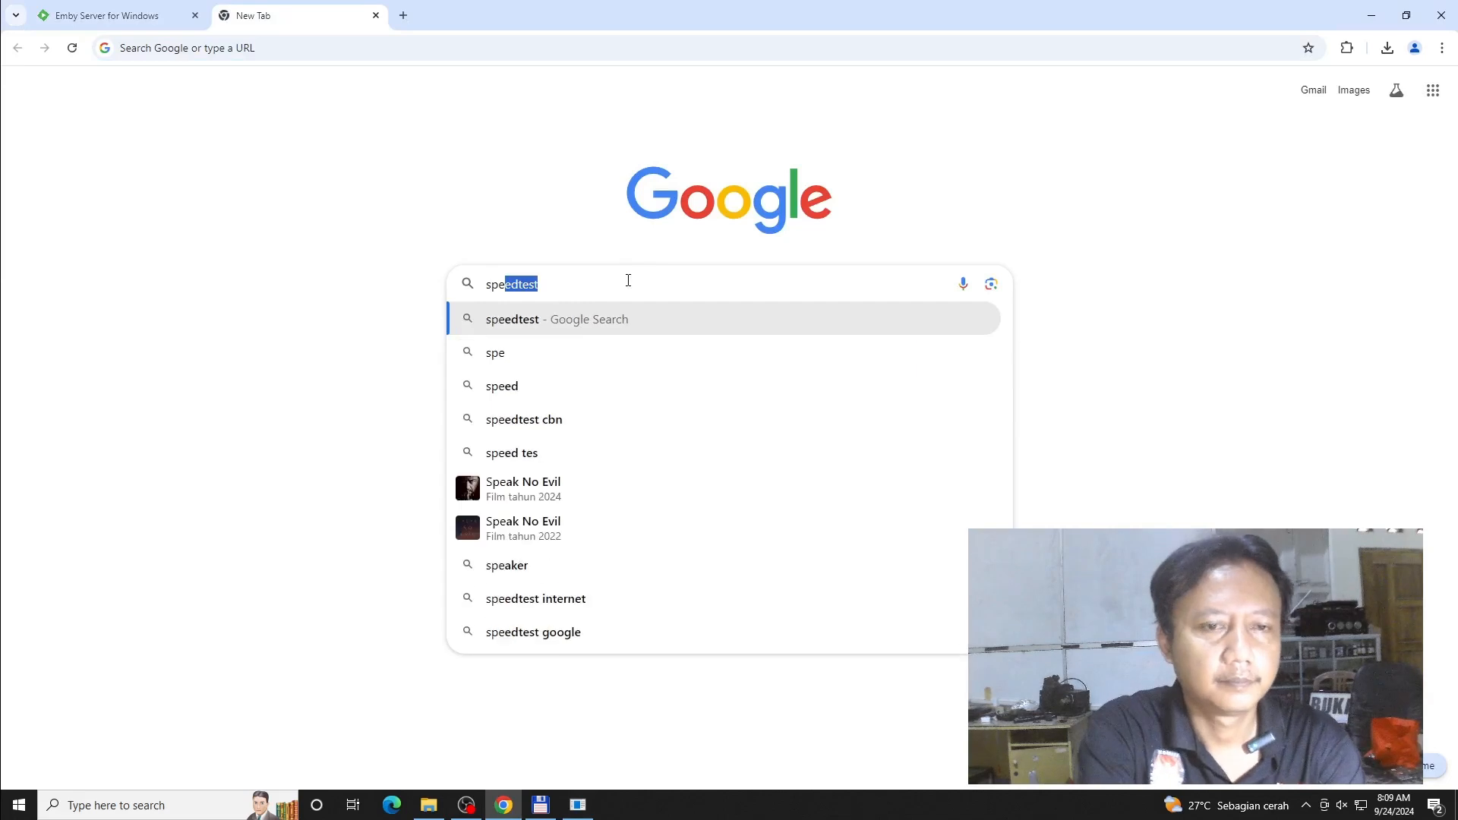
text(e)
key(Return)
click(619, 400)
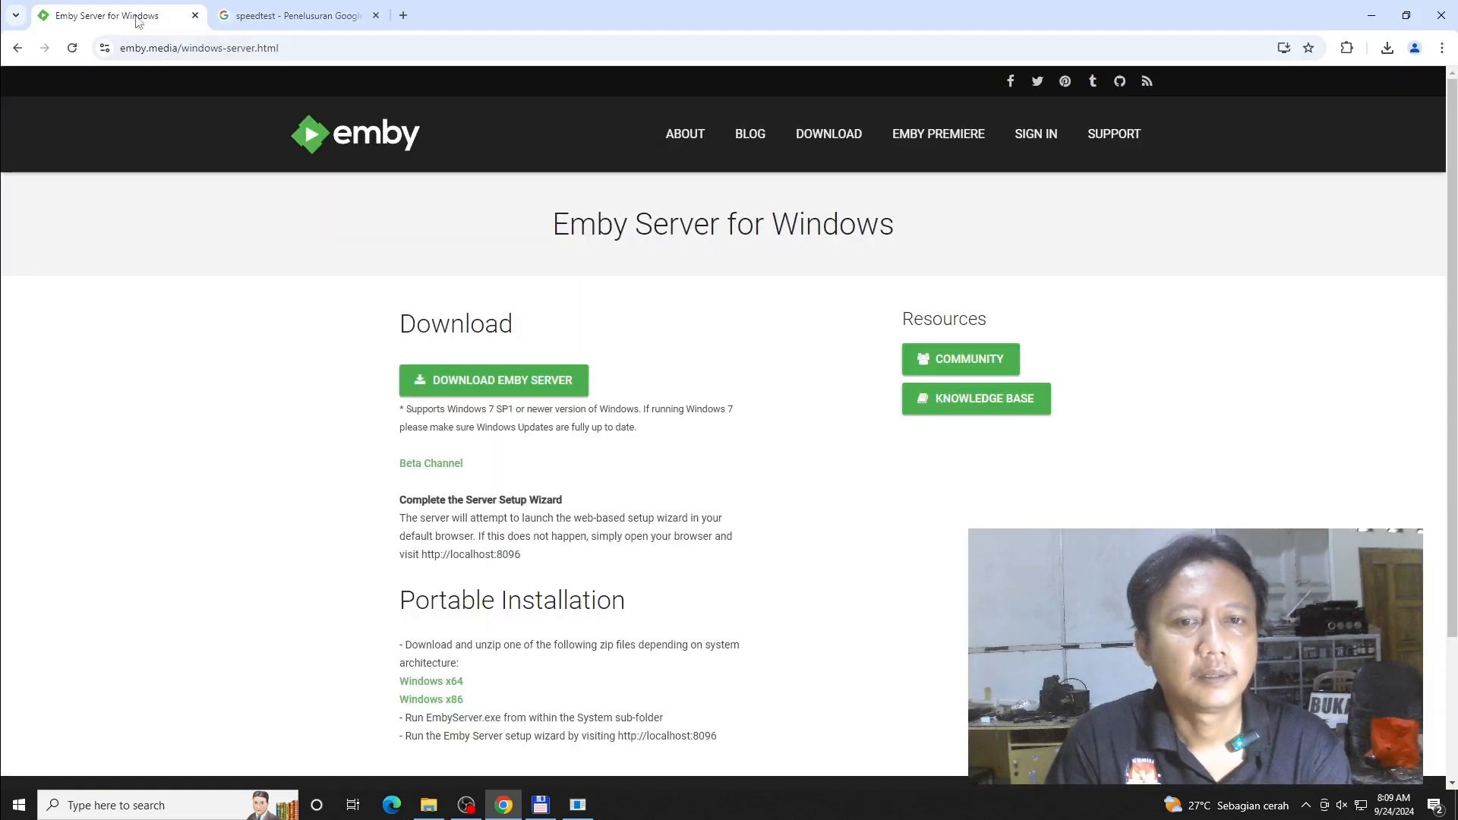
click(135, 23)
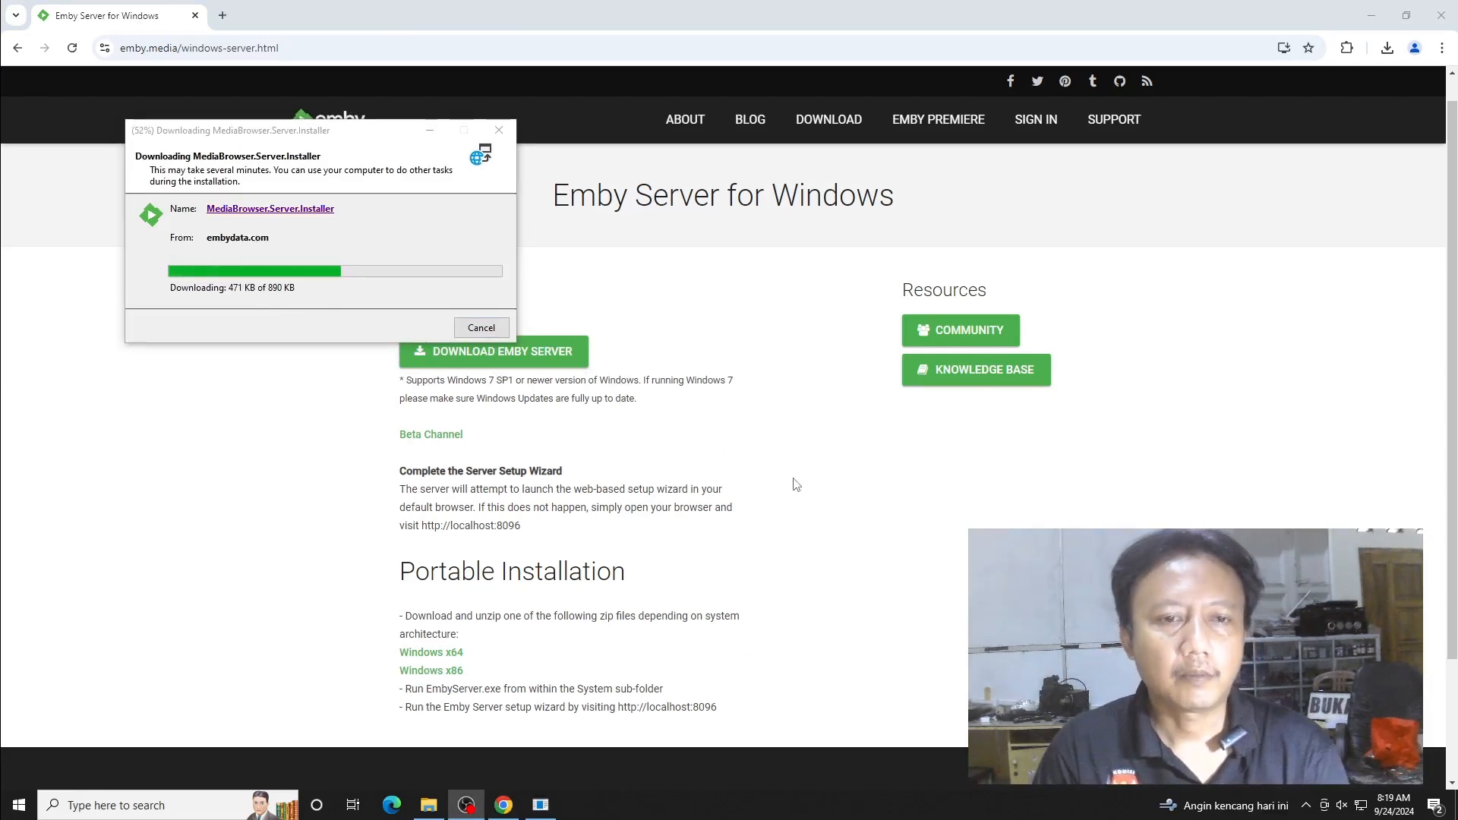
click(429, 806)
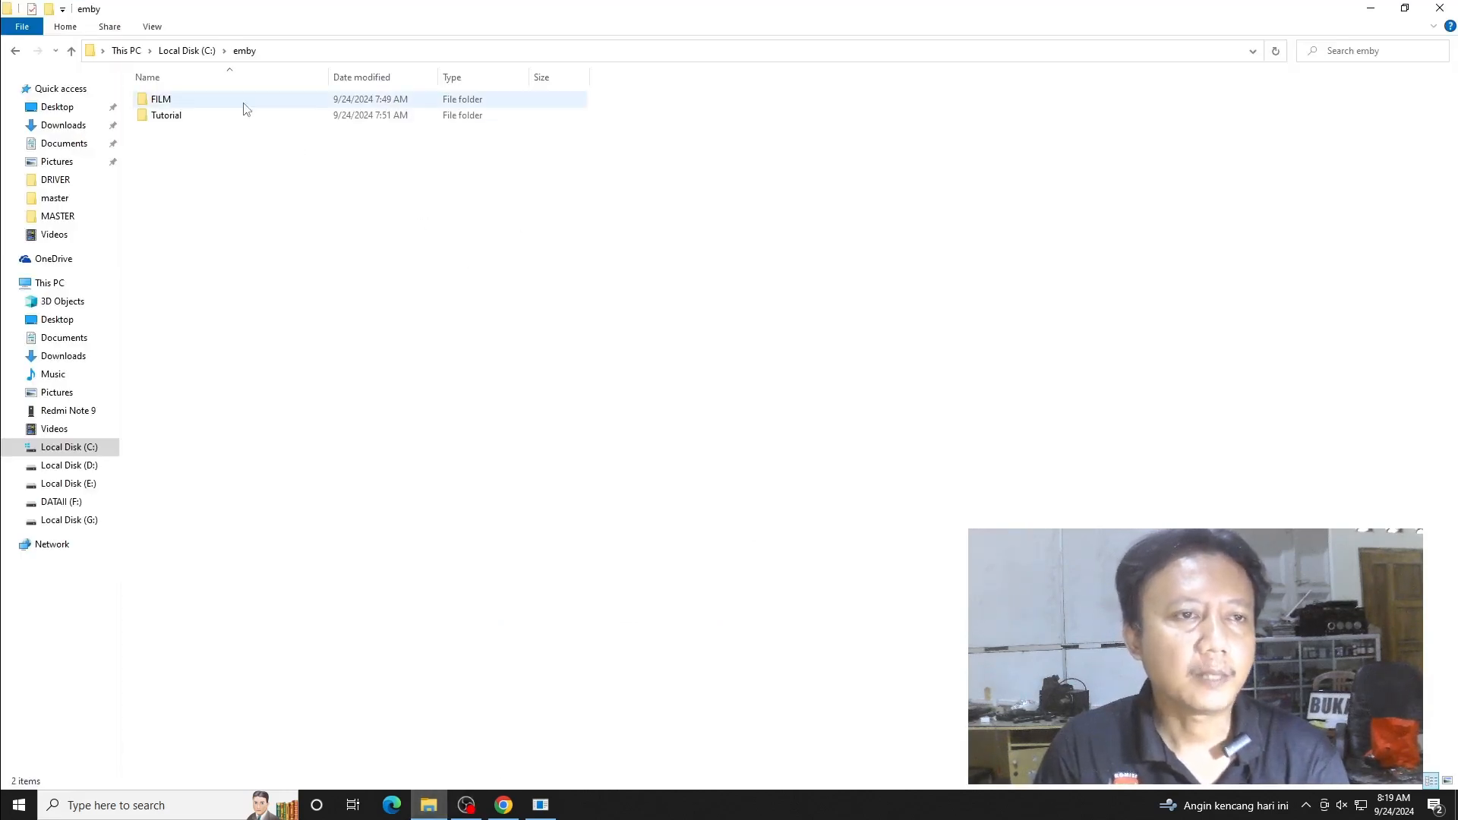
- Look inside the FILM and Tutorial folders, ending back in C:\emby
click(206, 117)
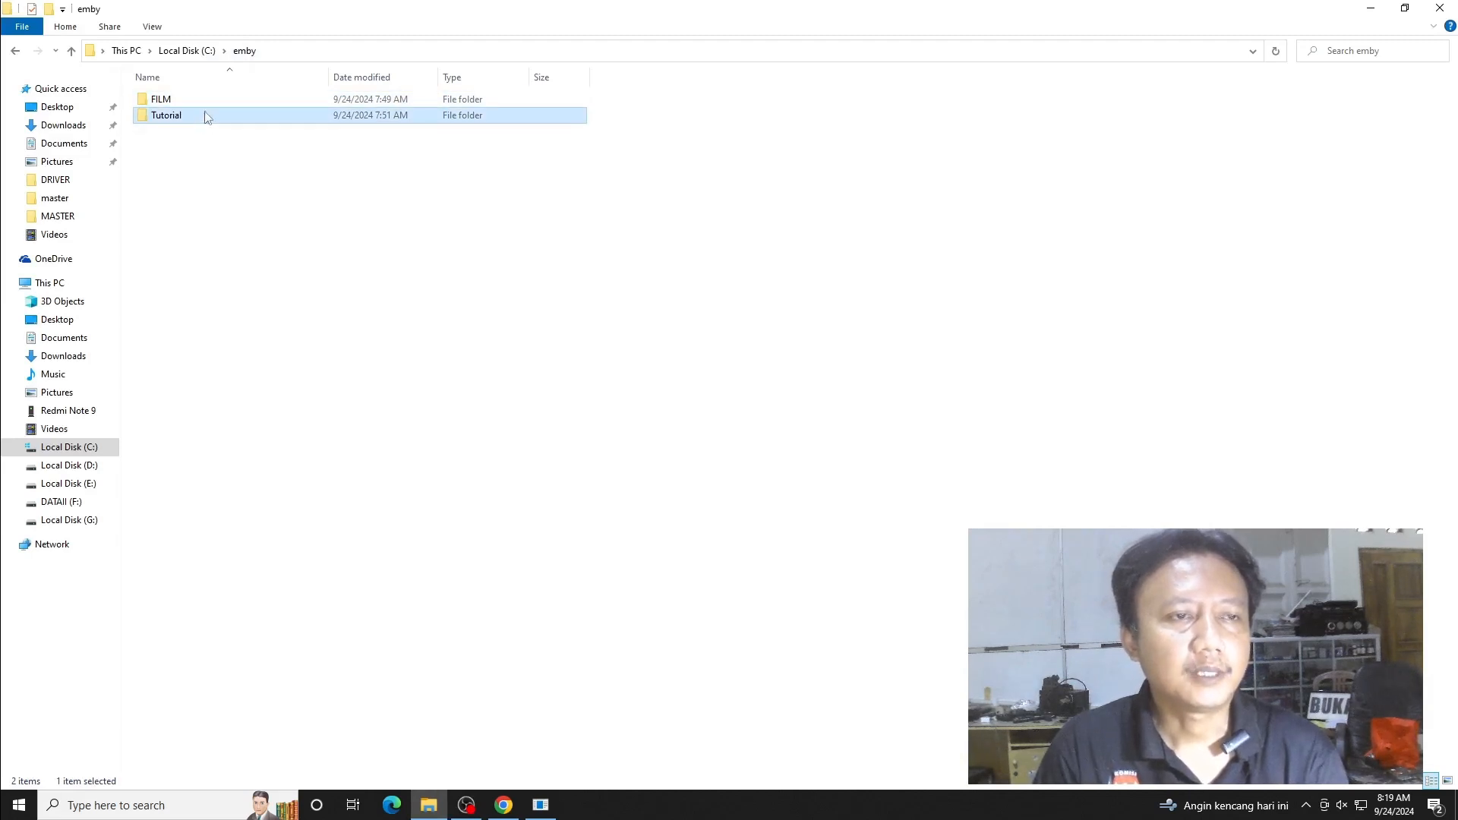
click(218, 105)
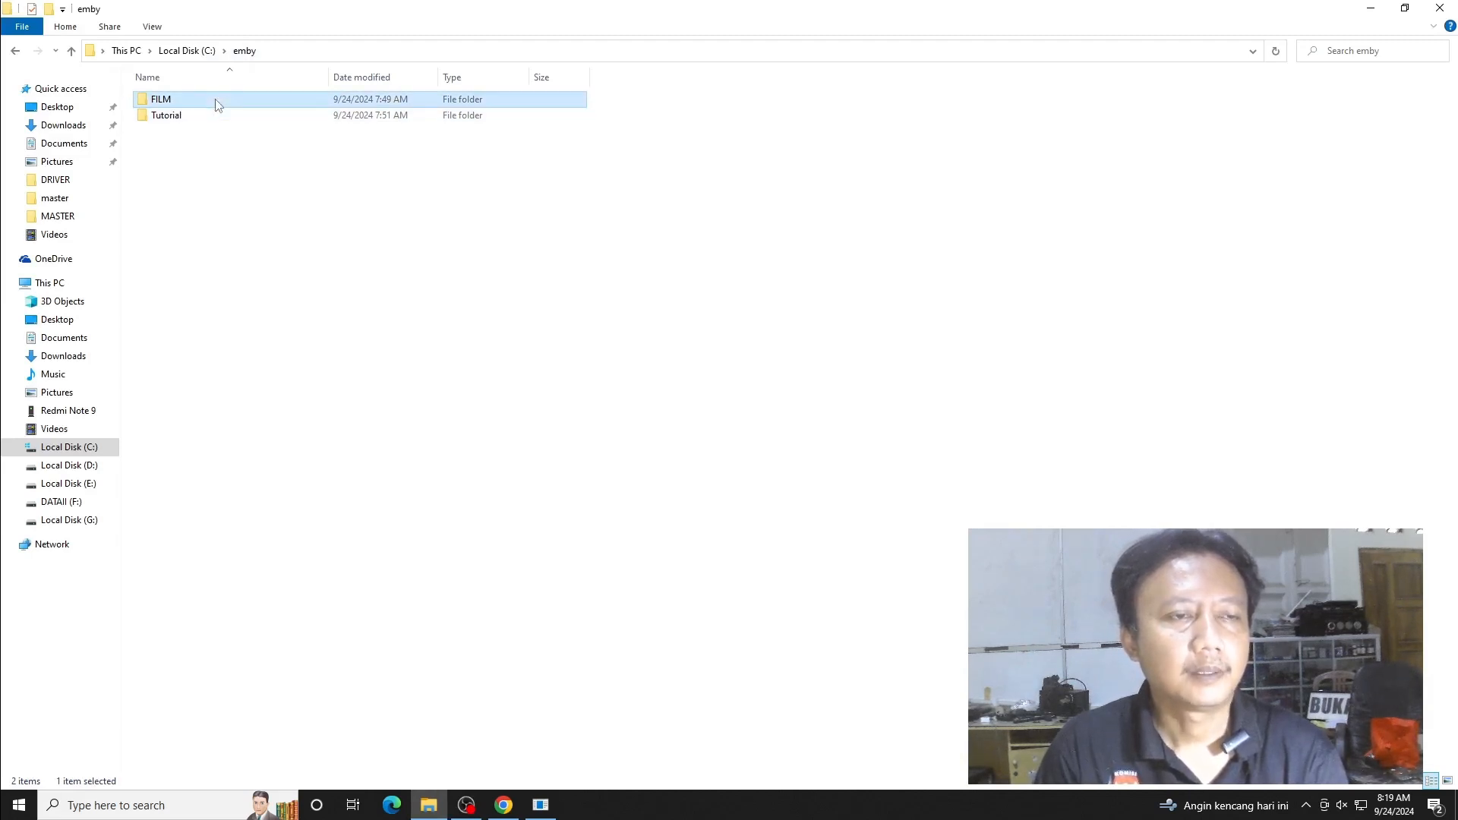
double_click(218, 105)
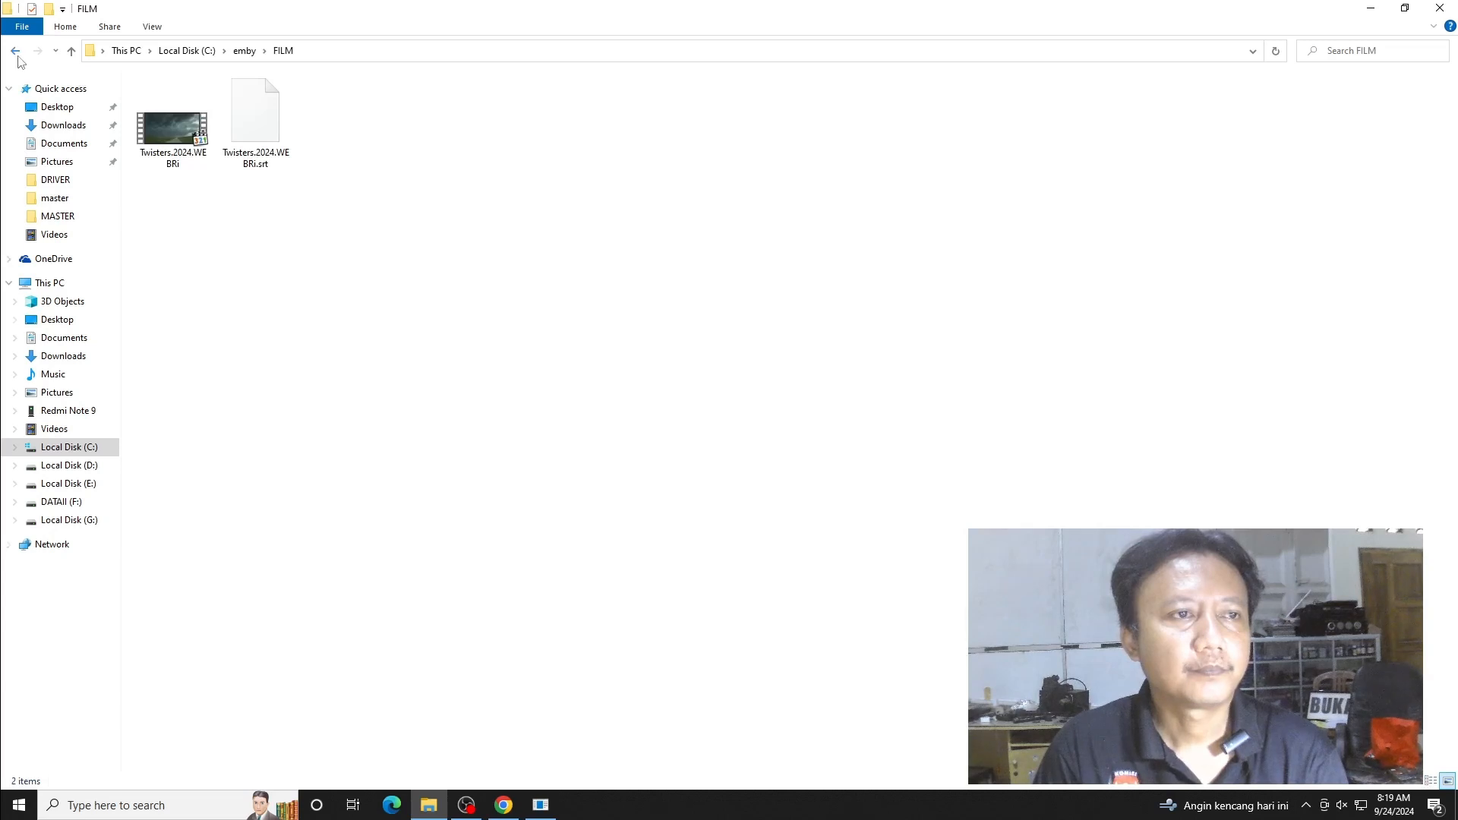
click(12, 51)
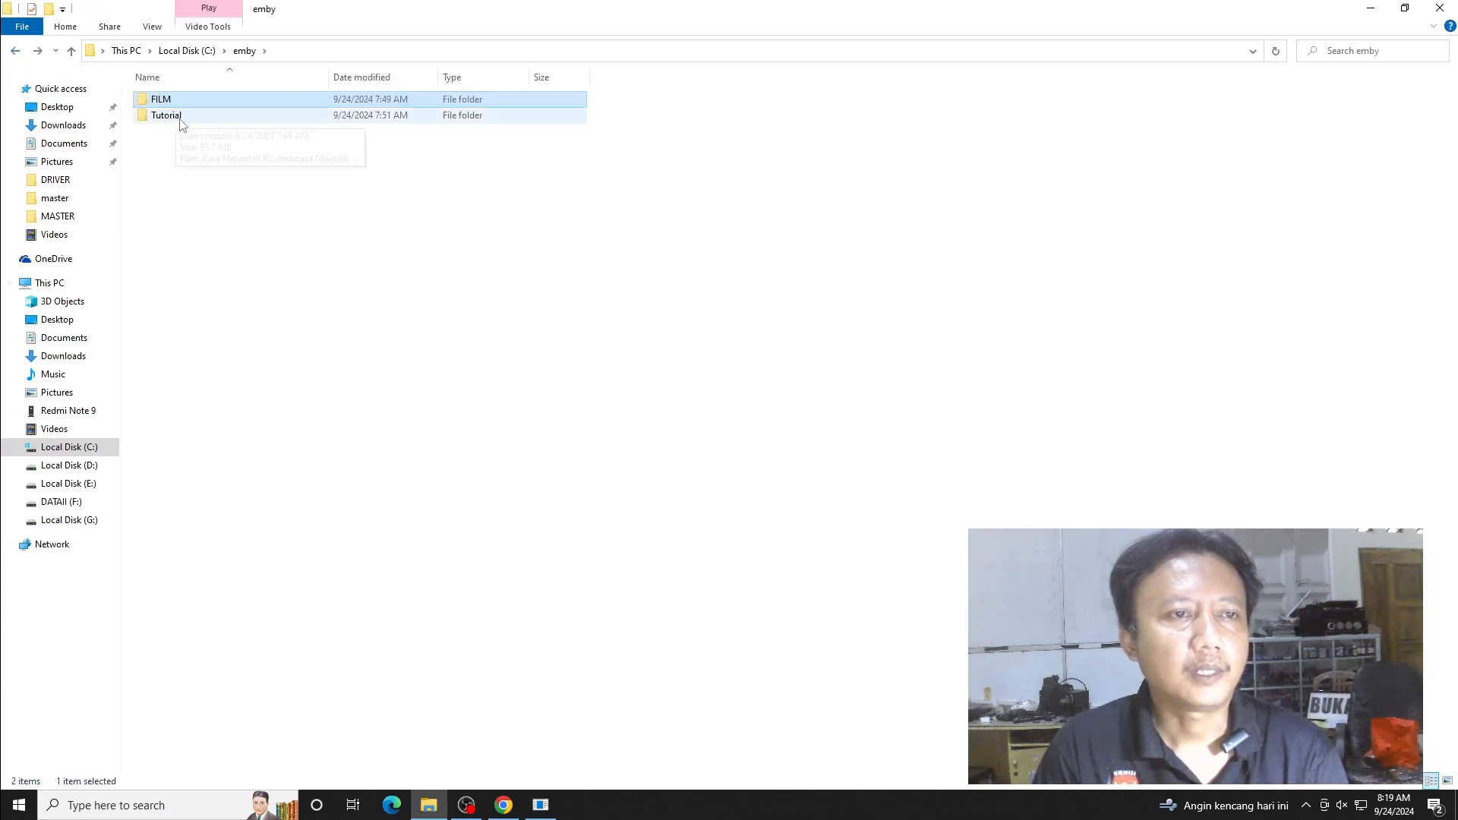
double_click(181, 120)
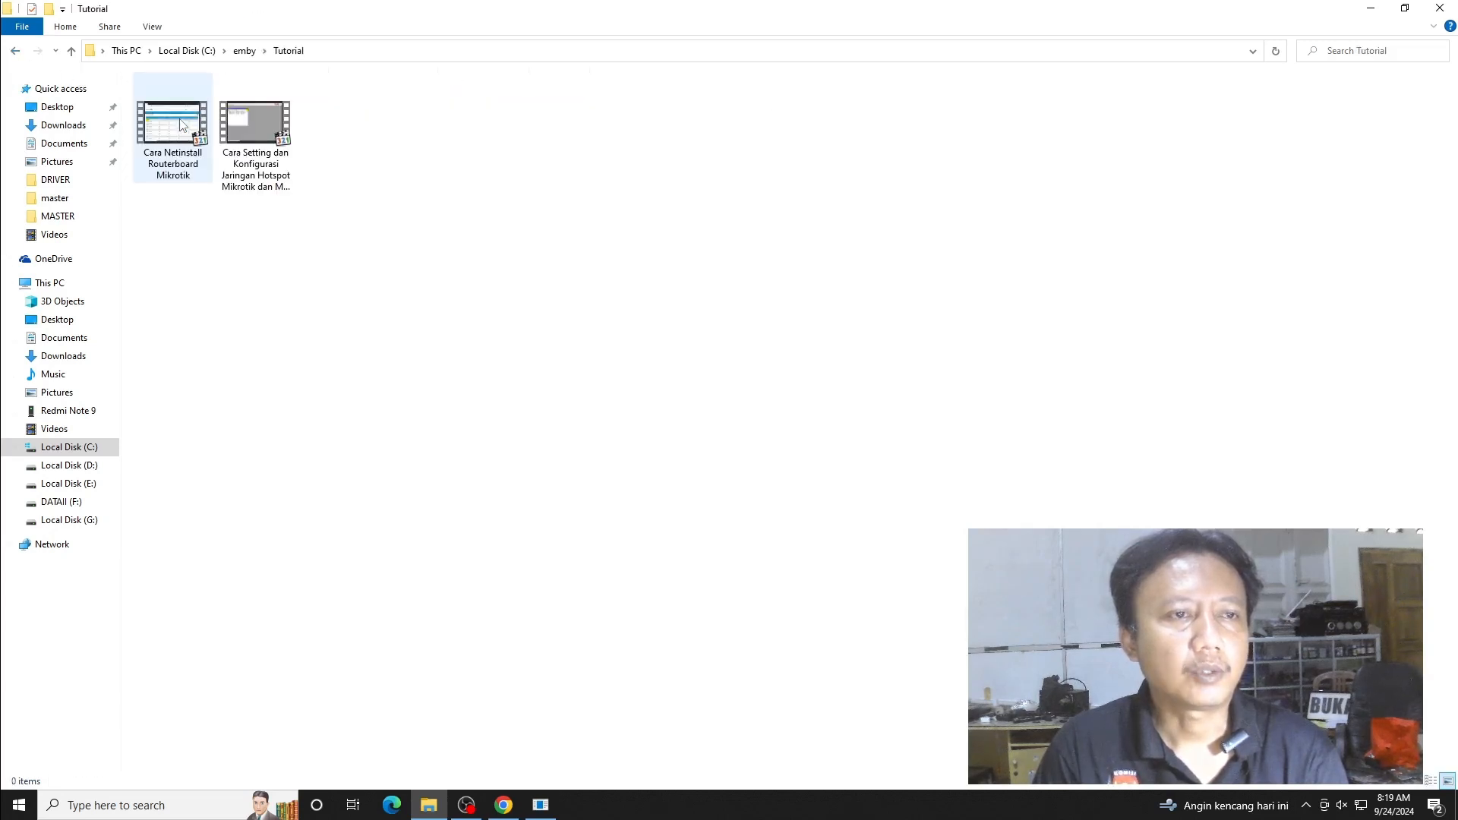
click(15, 53)
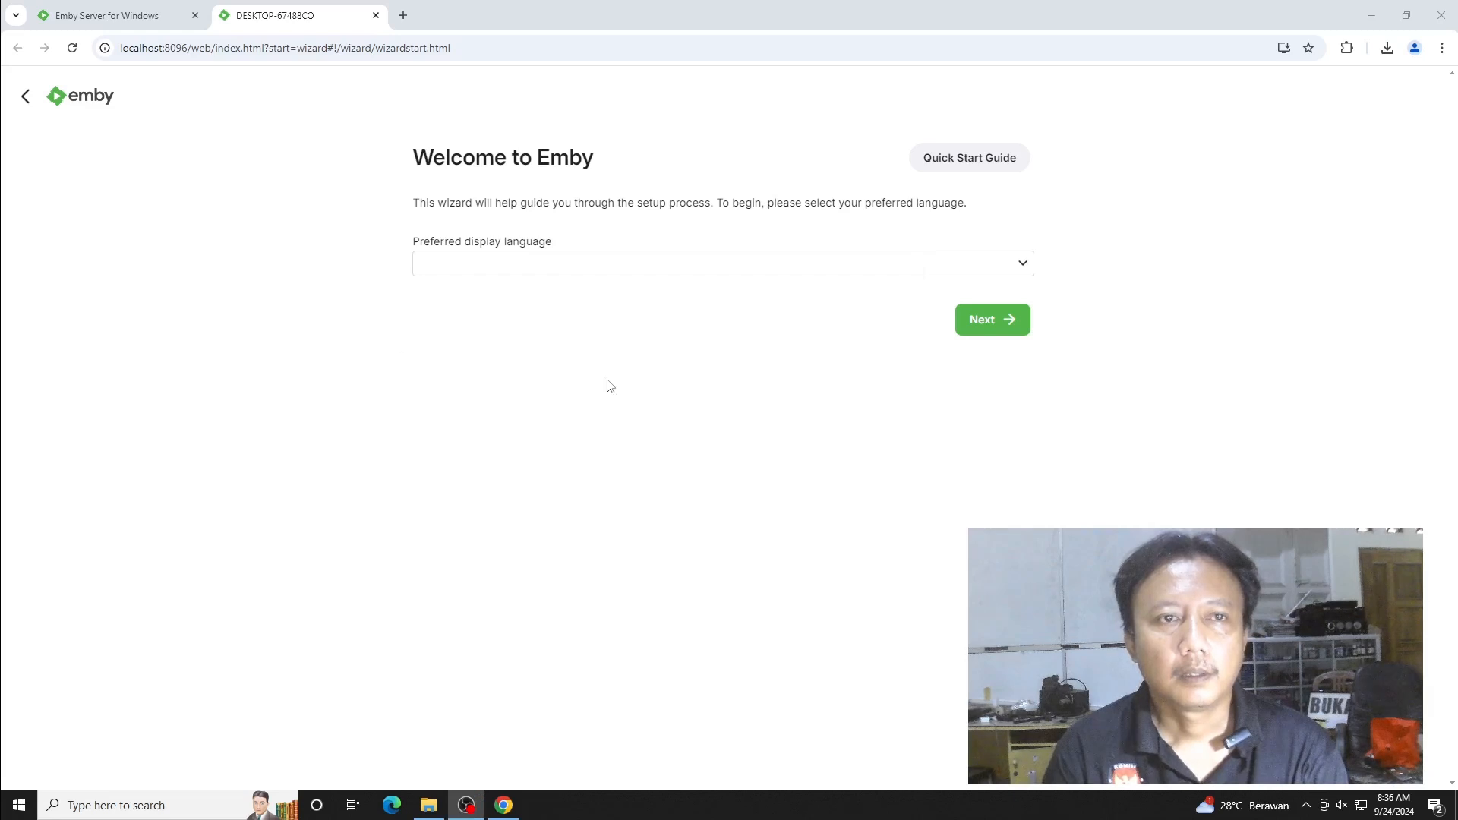
- Pick English (United States) from the Welcome to Emby display language dropdown
click(1017, 265)
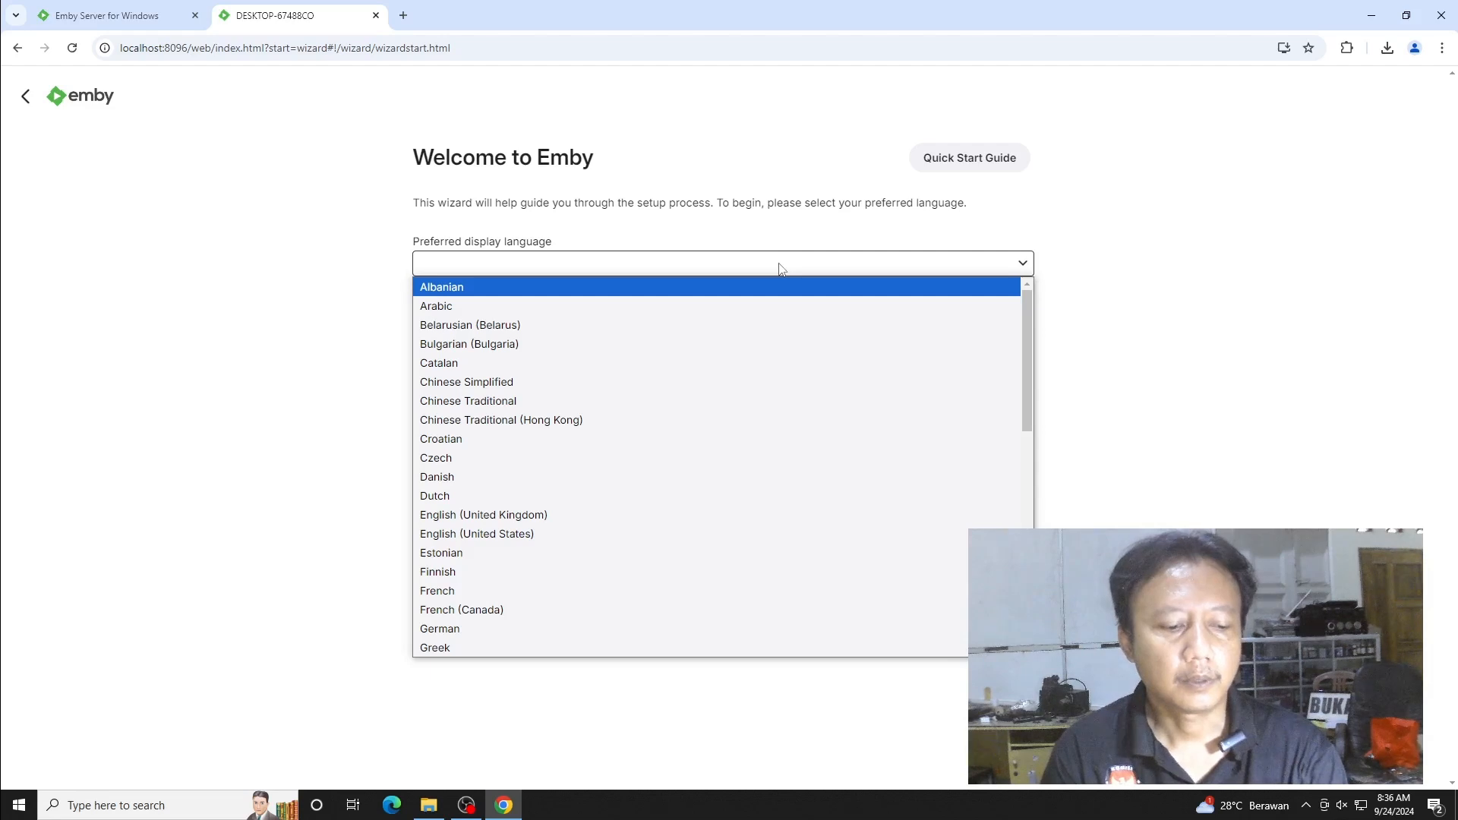
key(e)
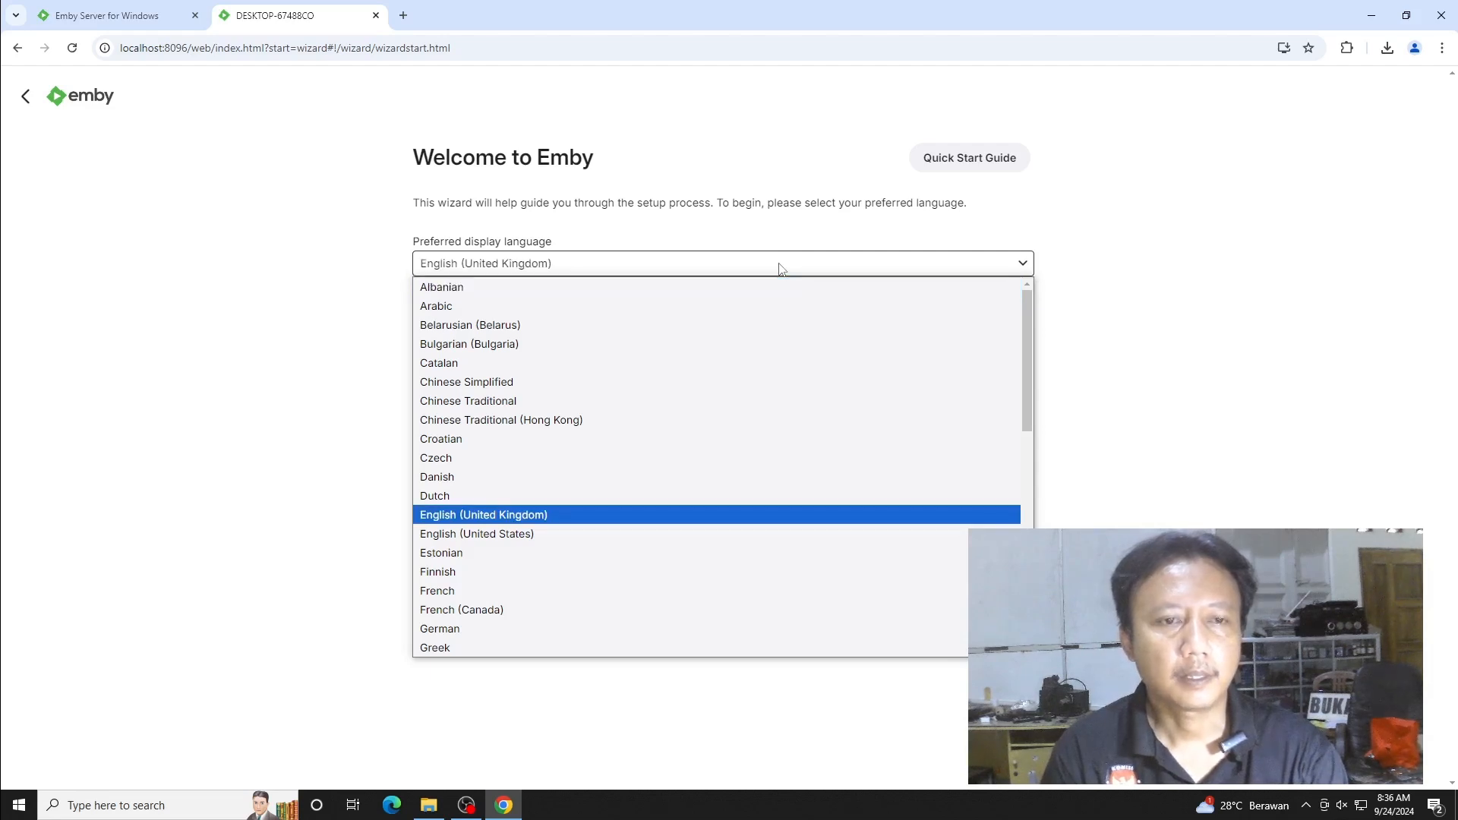
click(519, 537)
- Create the first user, entering and confirming a password, then continue to library setup
click(980, 331)
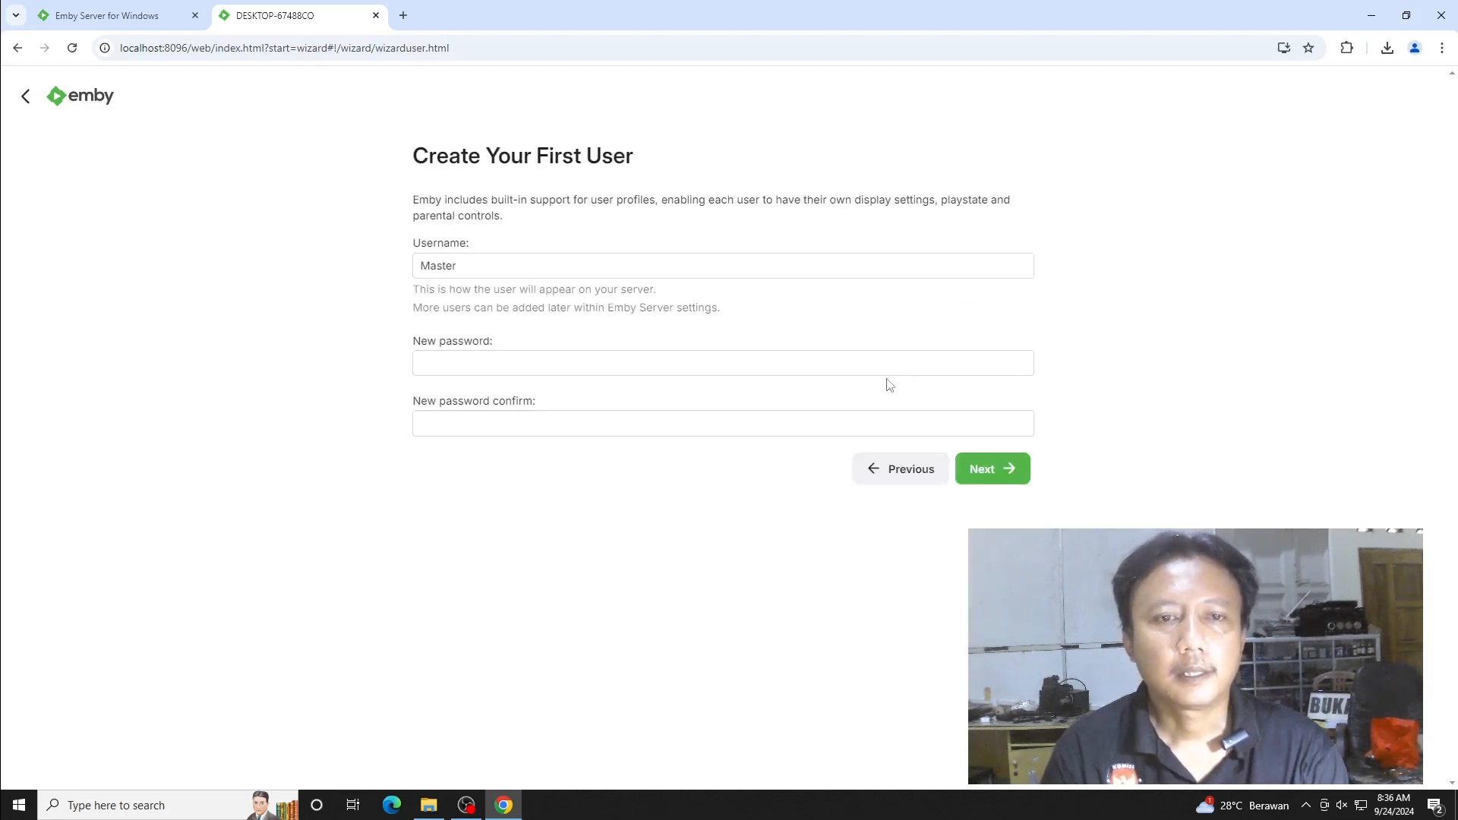
click(513, 270)
click(511, 368)
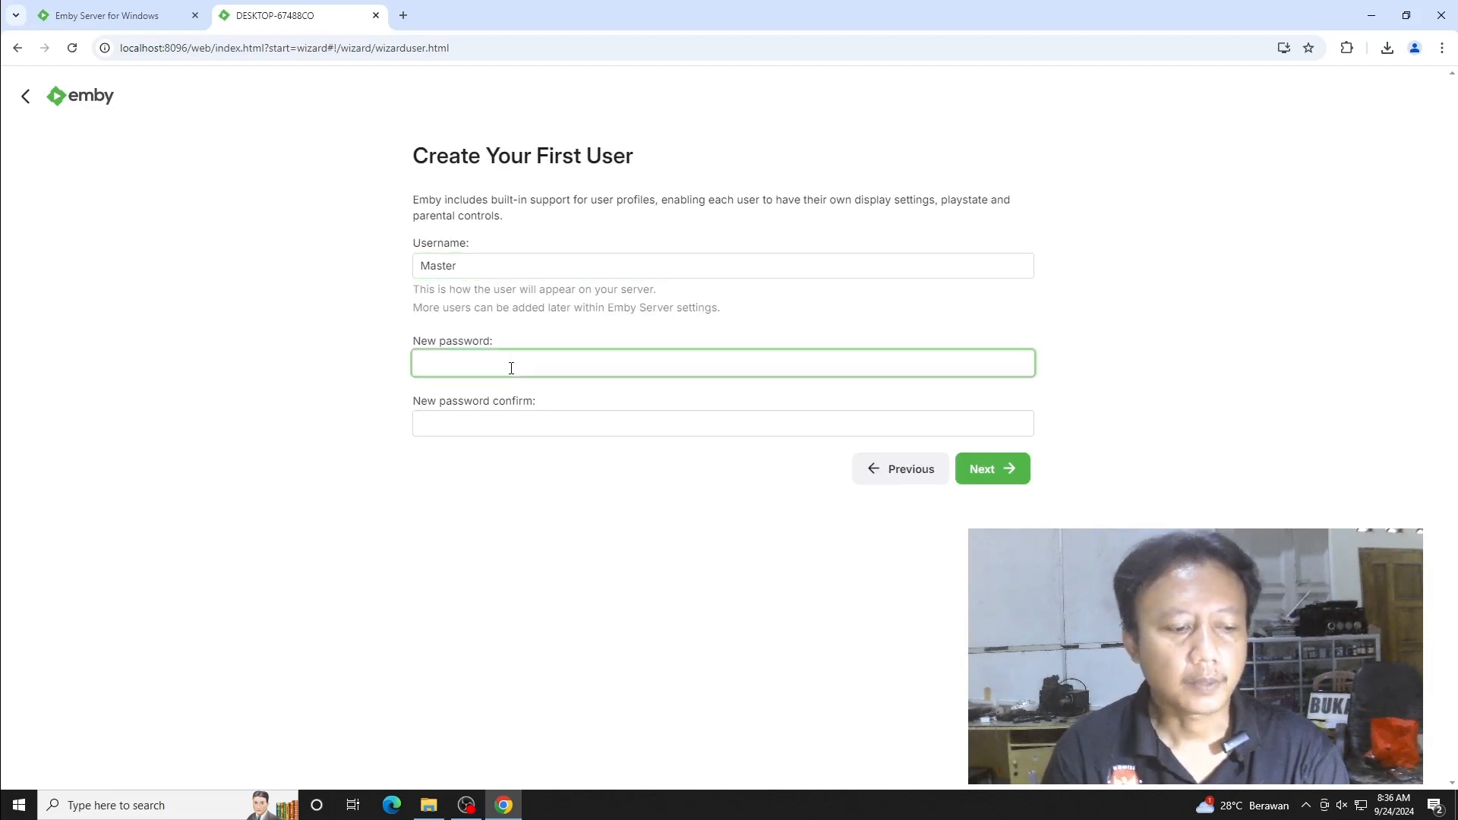
text(••)
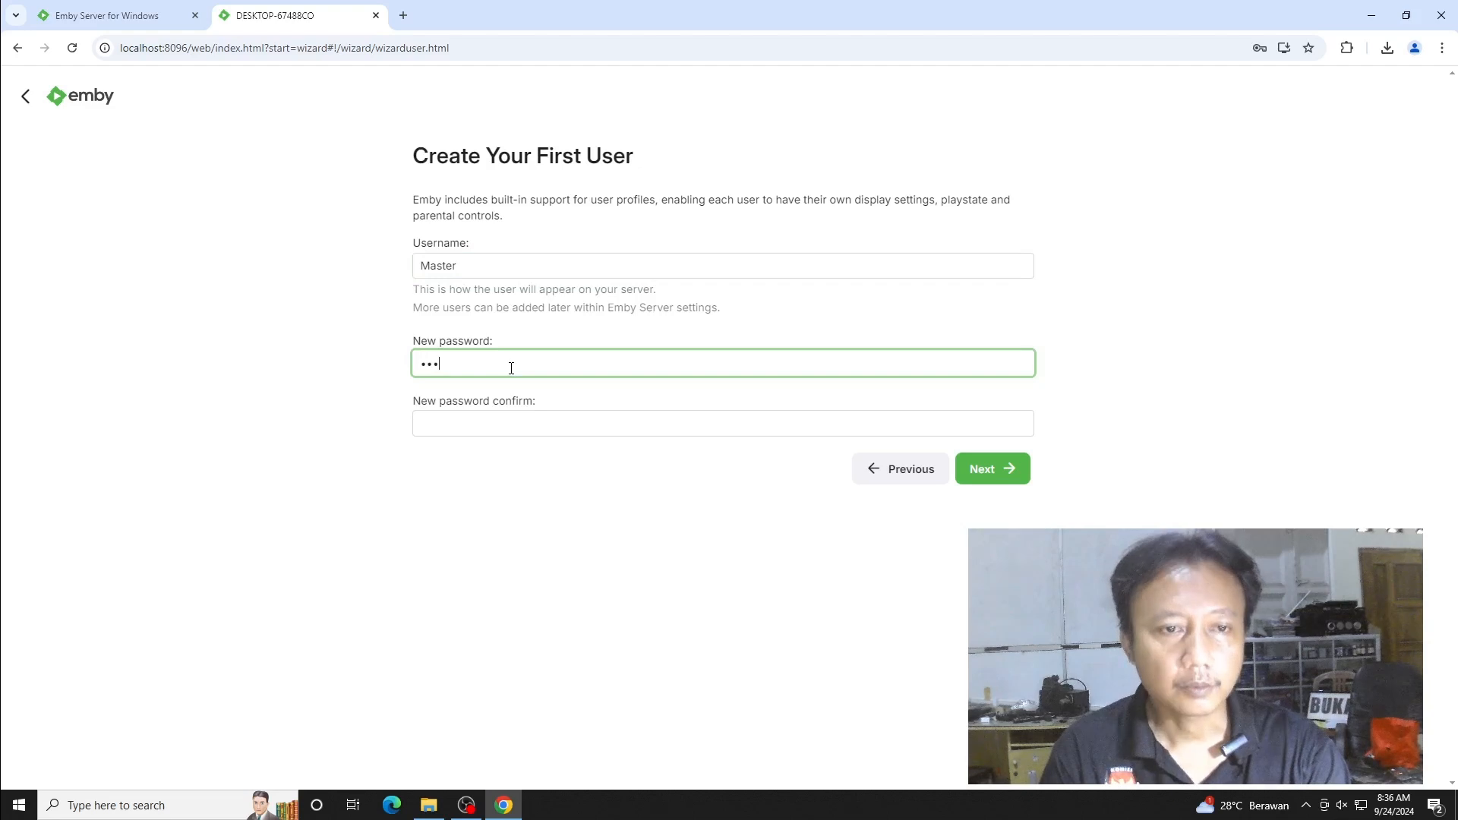
click(503, 423)
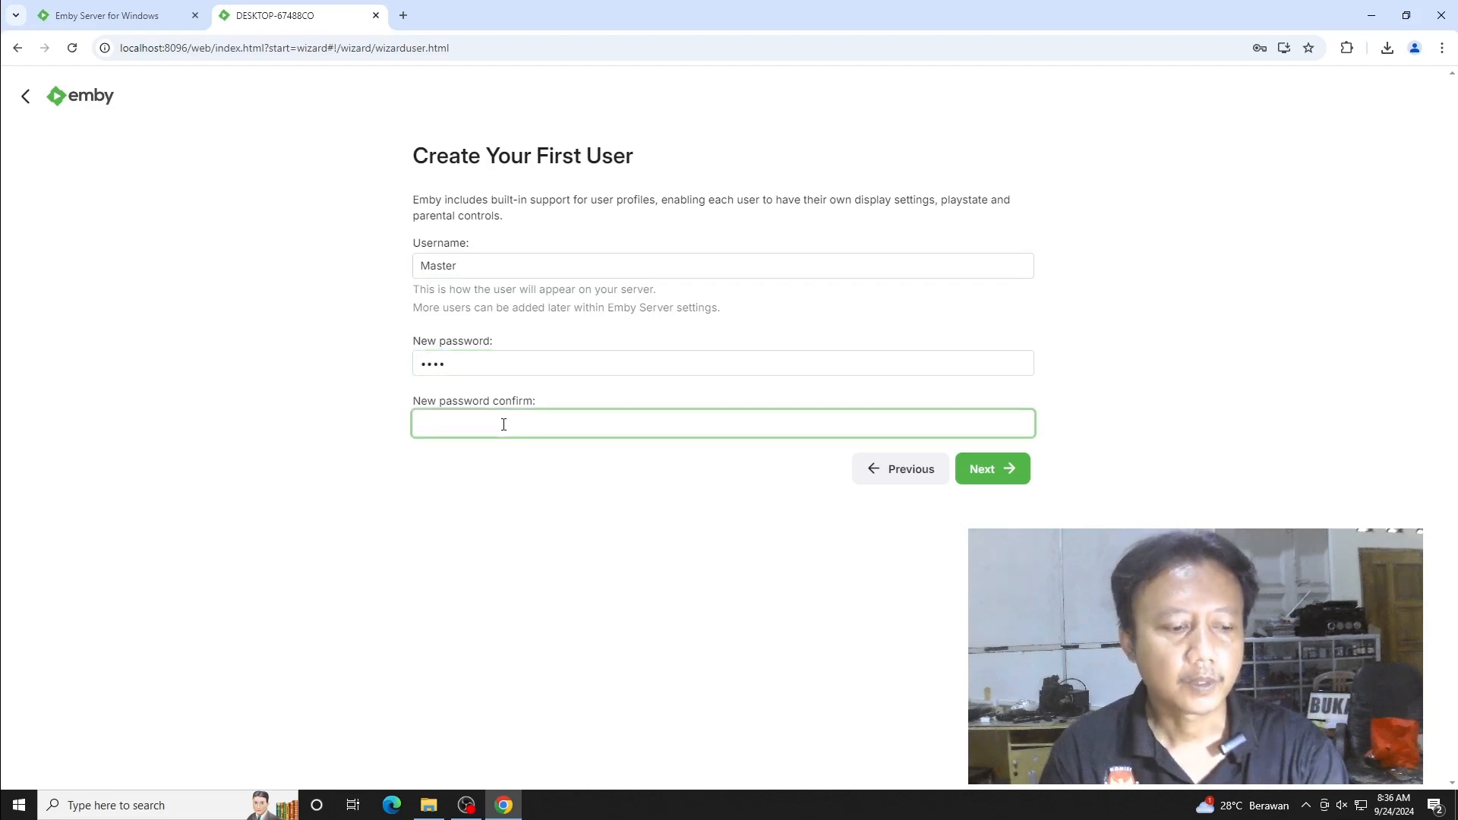
text(••••)
click(991, 468)
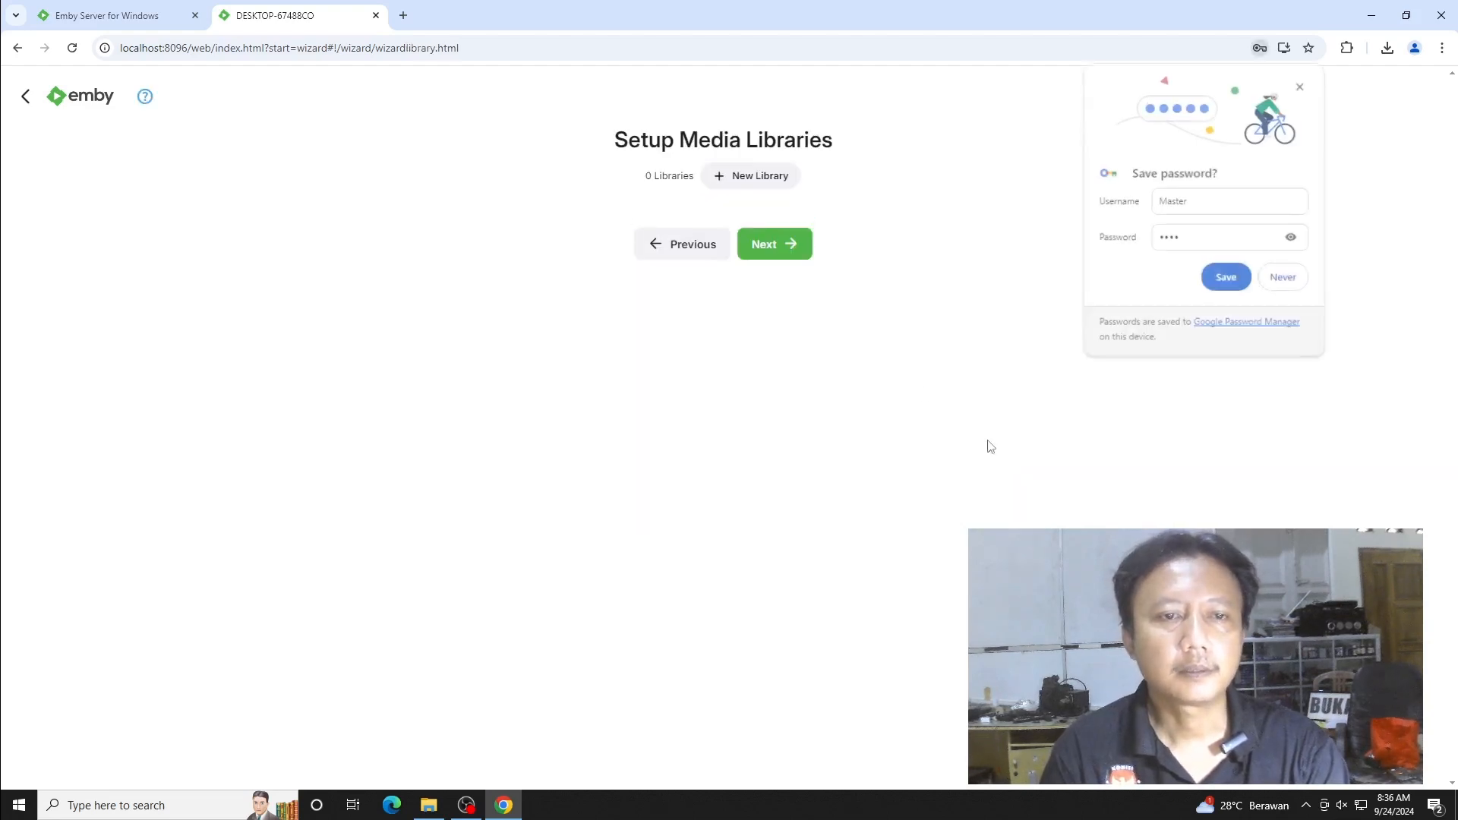
- Dismiss Chrome's password popups, skip libraries, keep metadata and remote-access defaults, accept the terms
click(865, 267)
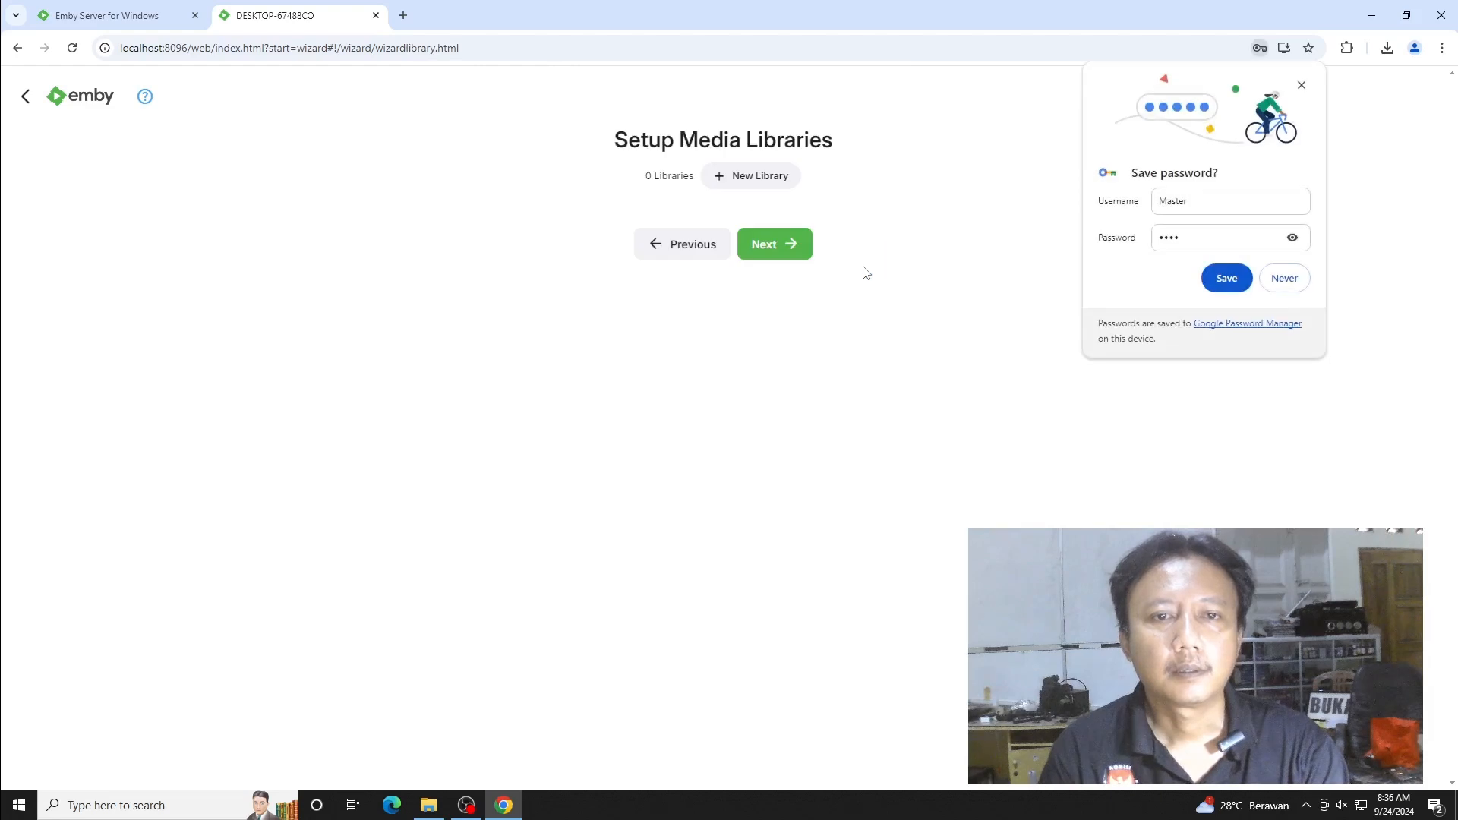
click(1287, 287)
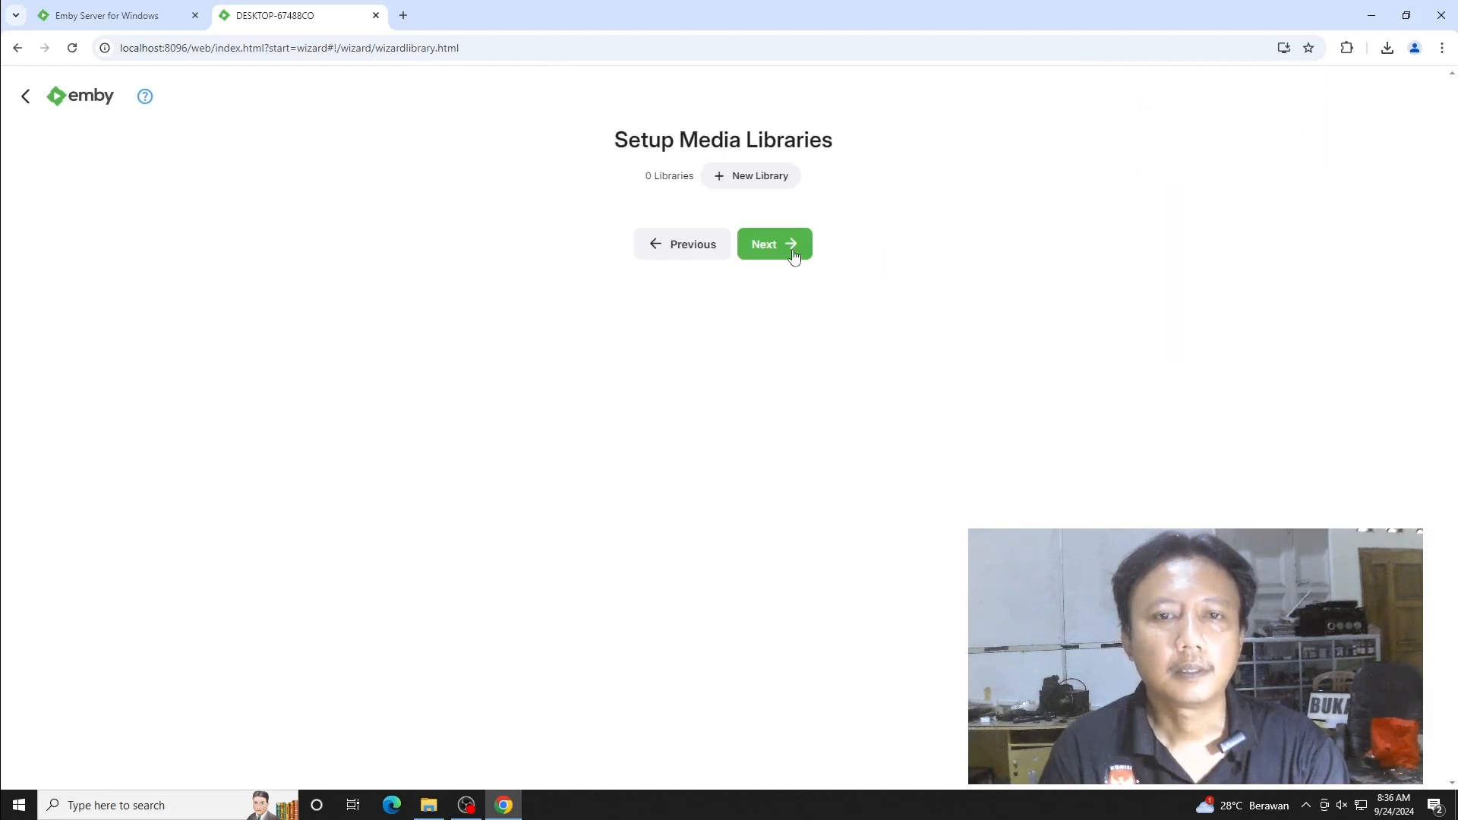
click(793, 258)
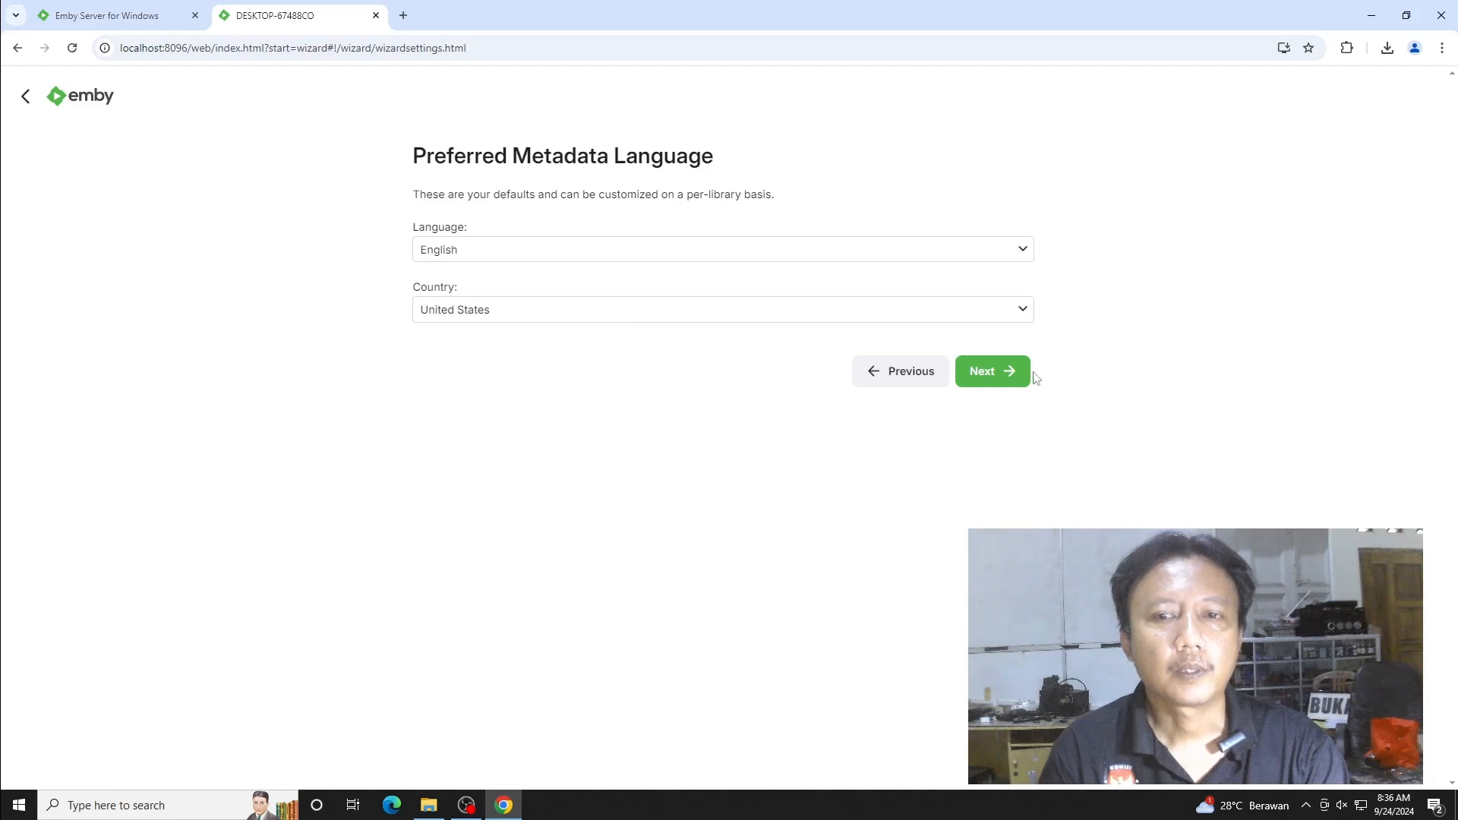
click(993, 373)
click(1007, 290)
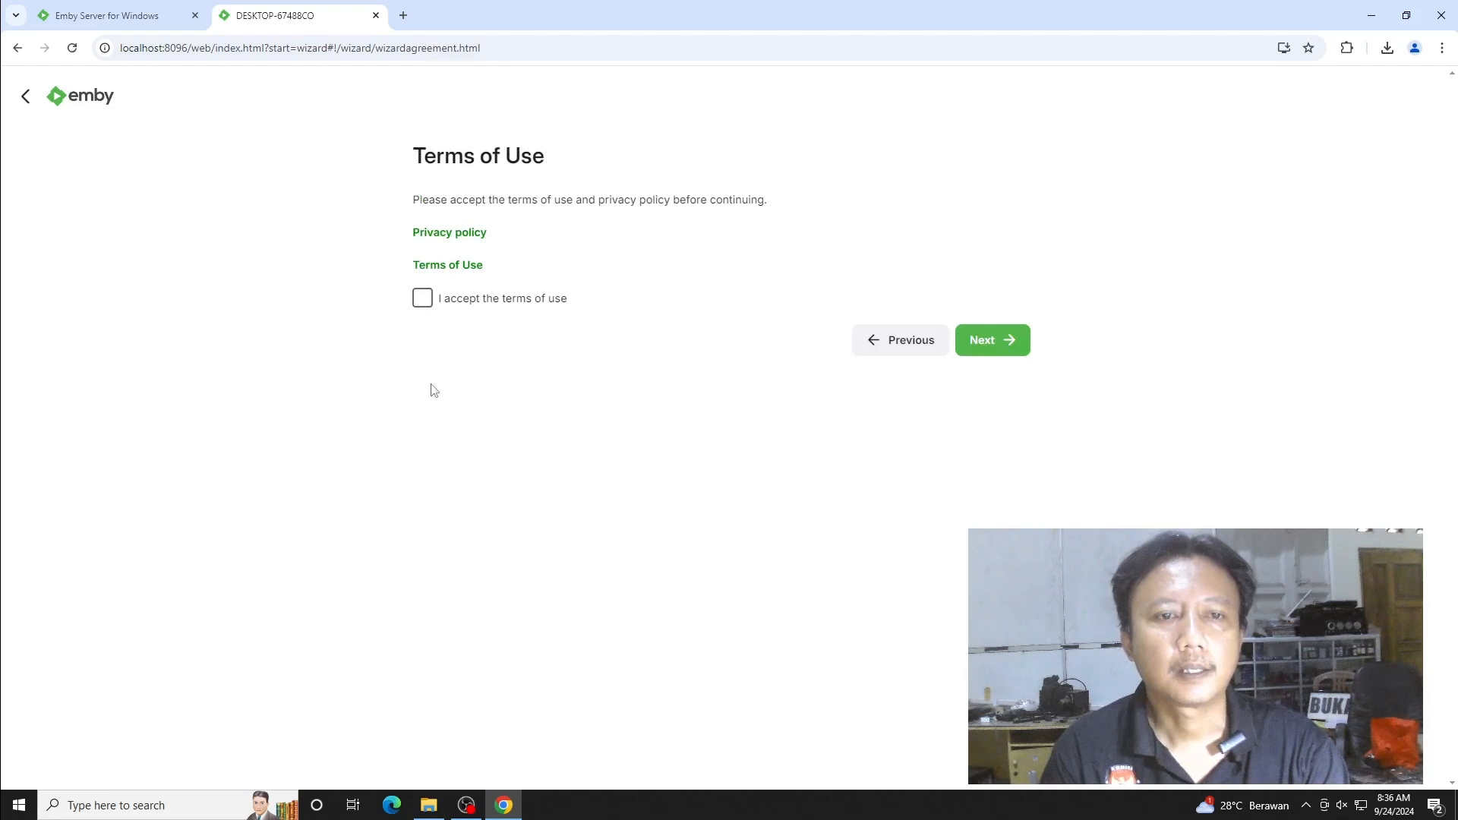
click(422, 298)
click(1009, 357)
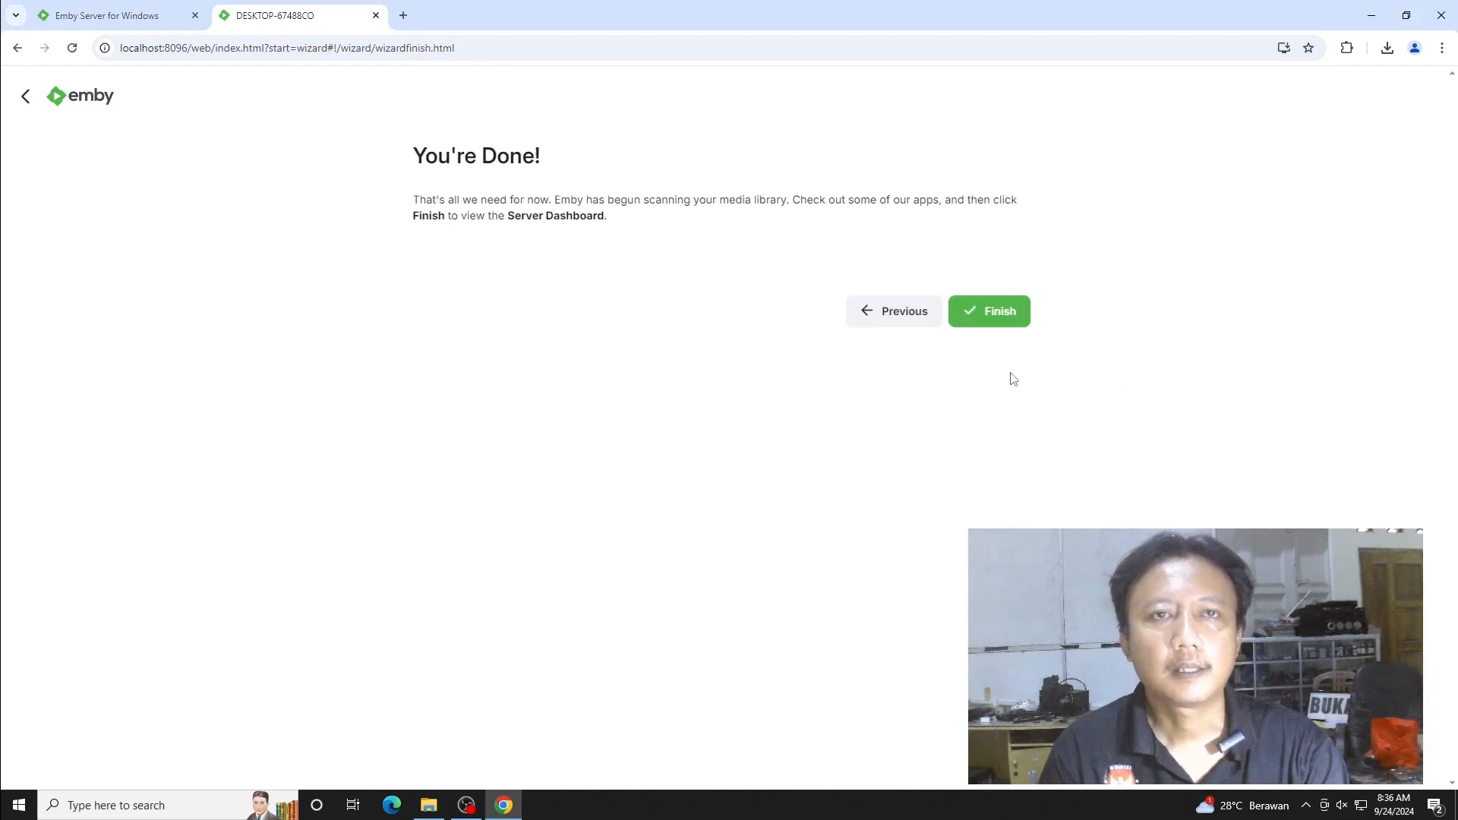
- Finish the wizard and load the server at localhost:8096
click(999, 319)
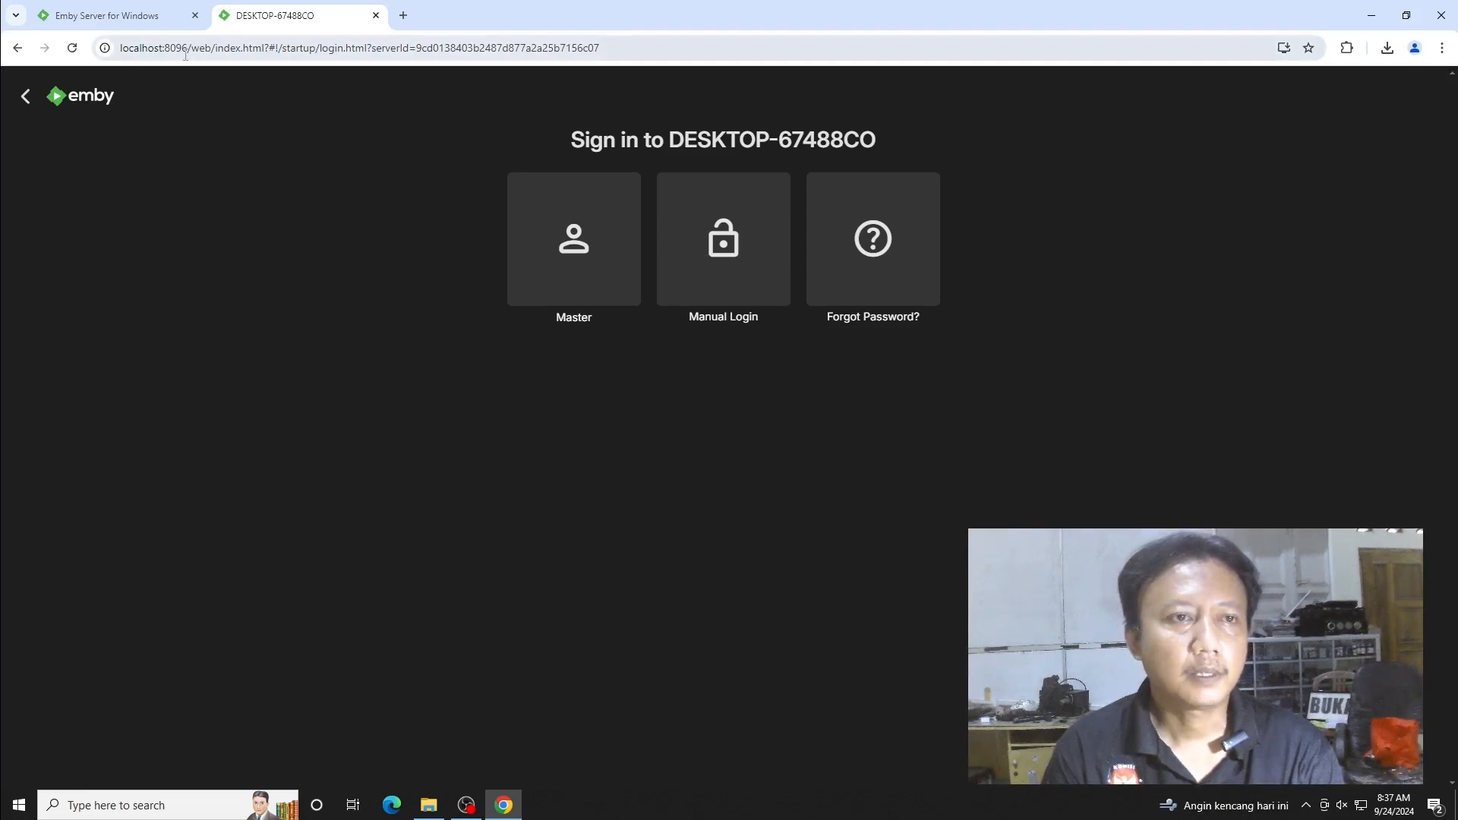
drag(186, 49, 126, 49)
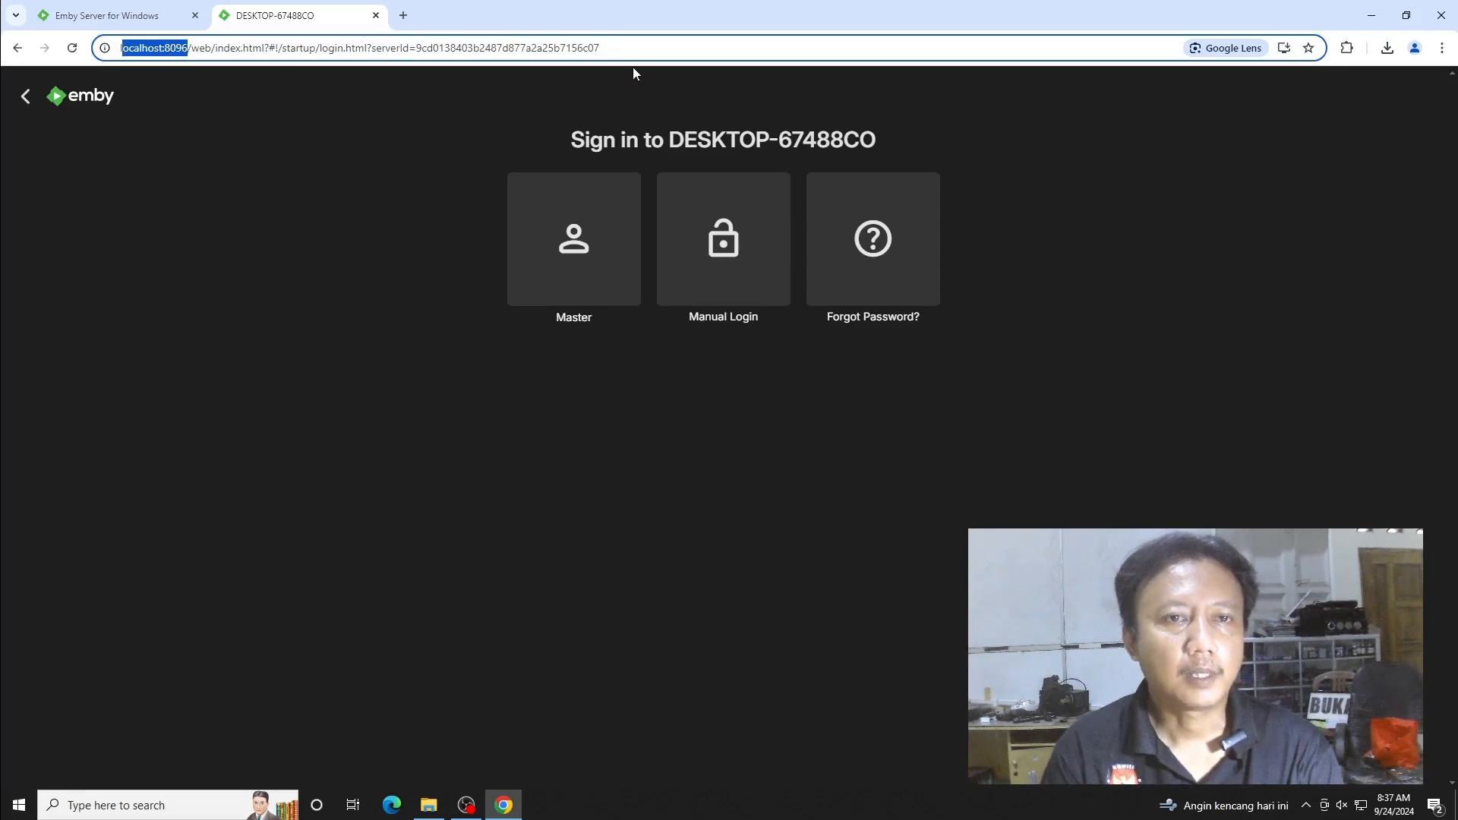
drag(192, 49, 697, 46)
key(BackSpace)
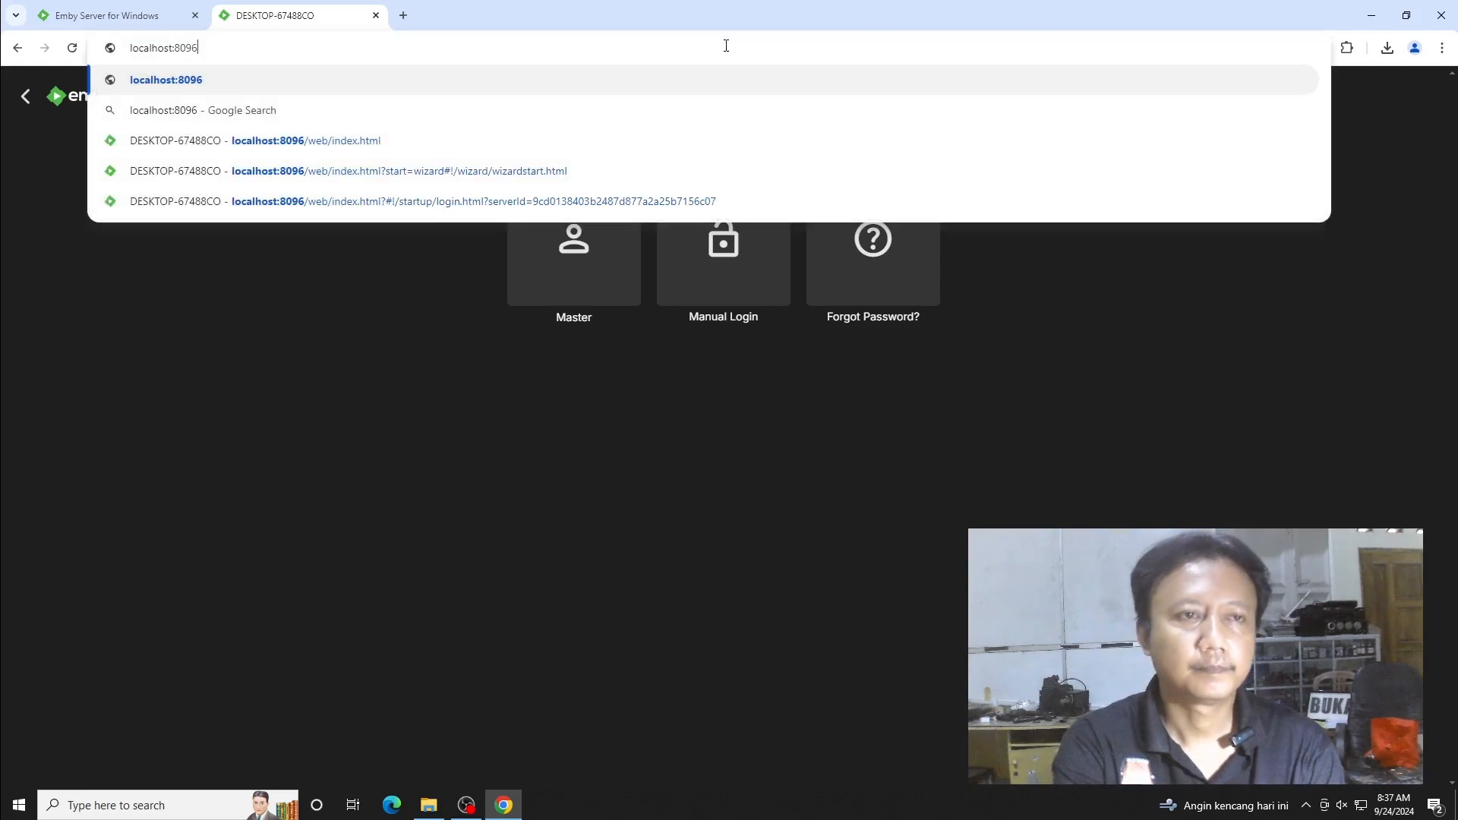
key(Return)
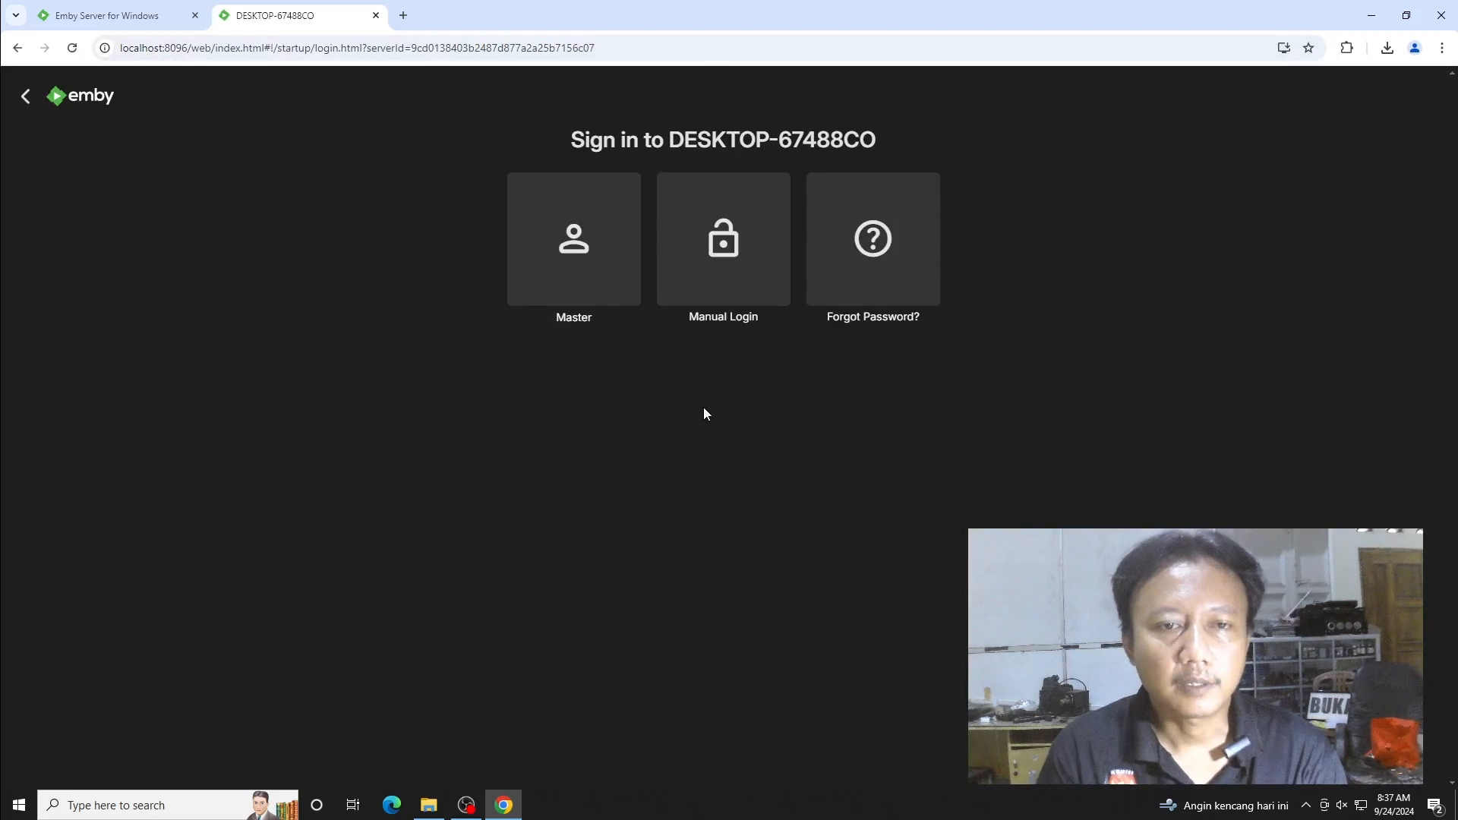
- Sign in as the first user with their password and dismiss Chrome's password warning
click(584, 277)
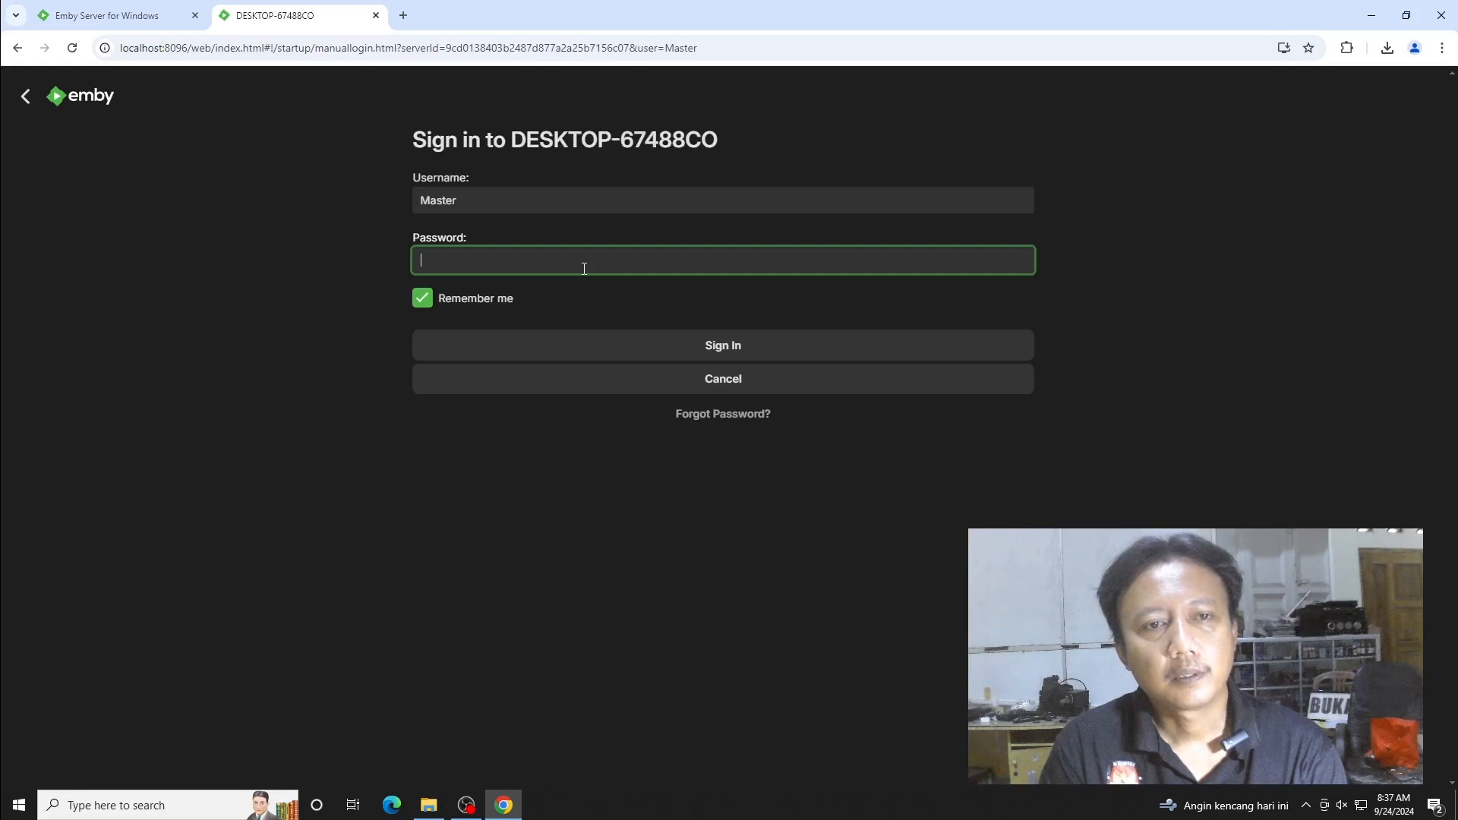
text(•••••)
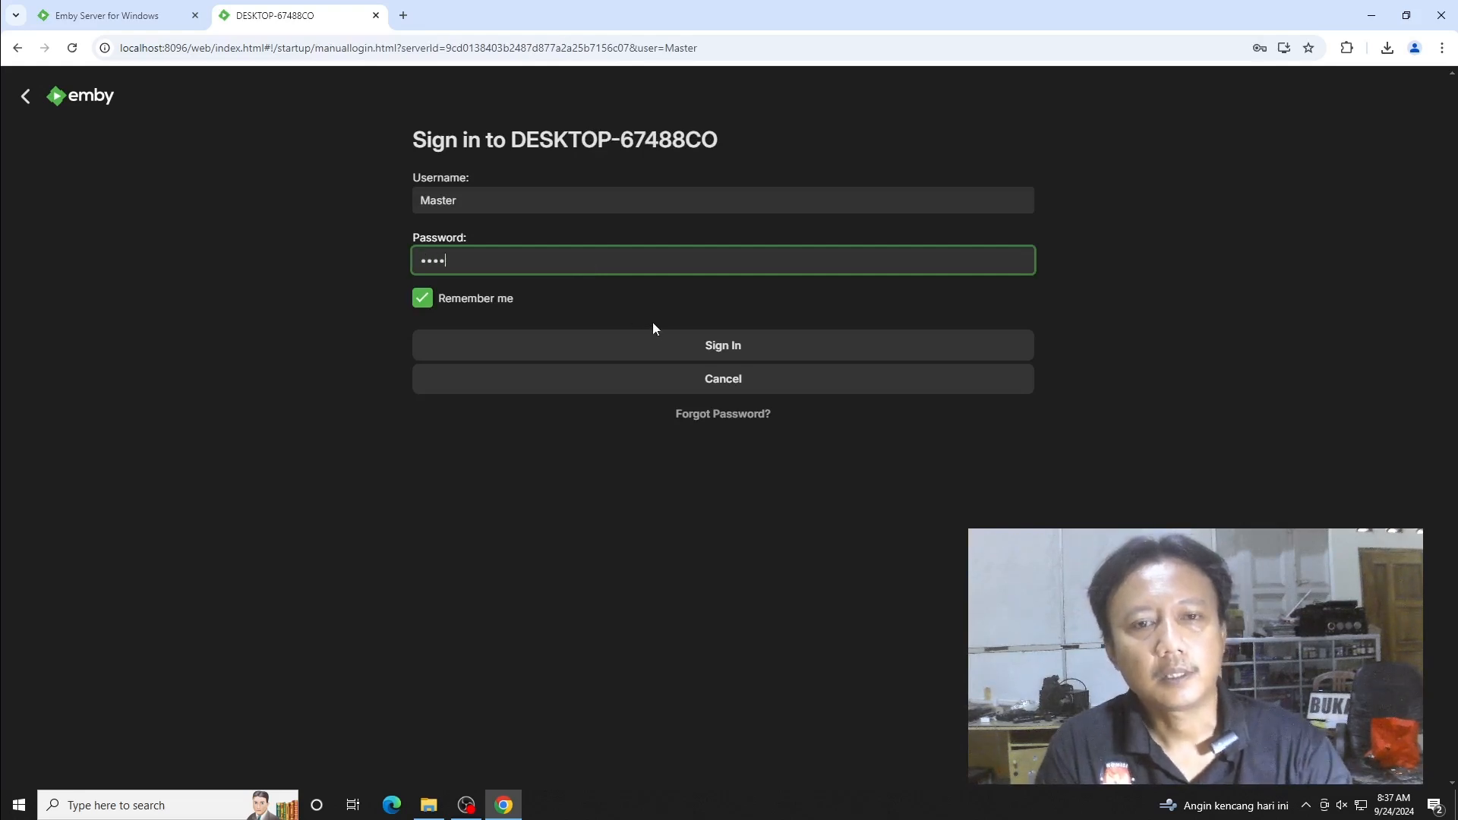
click(656, 343)
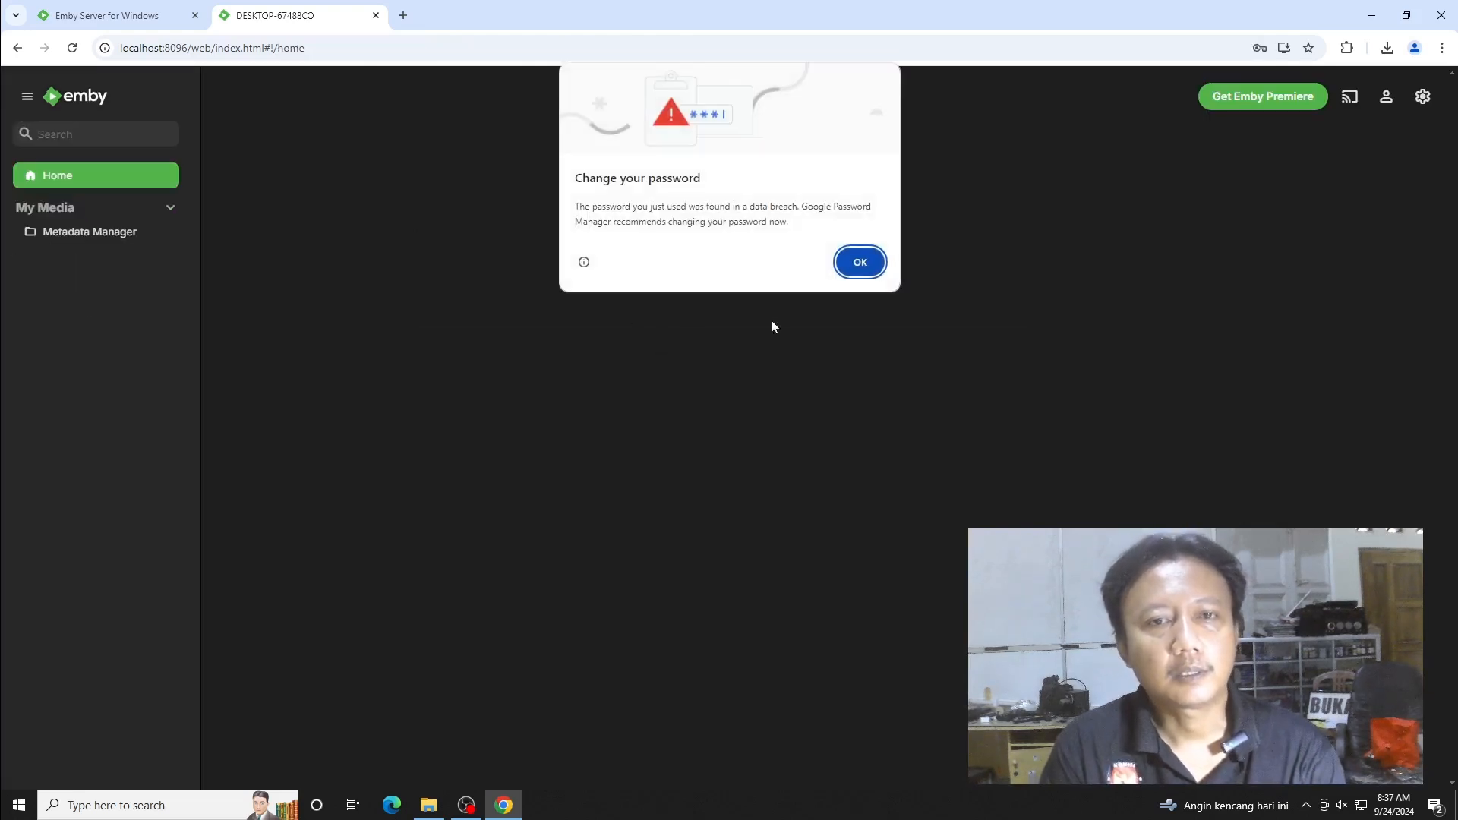
click(860, 265)
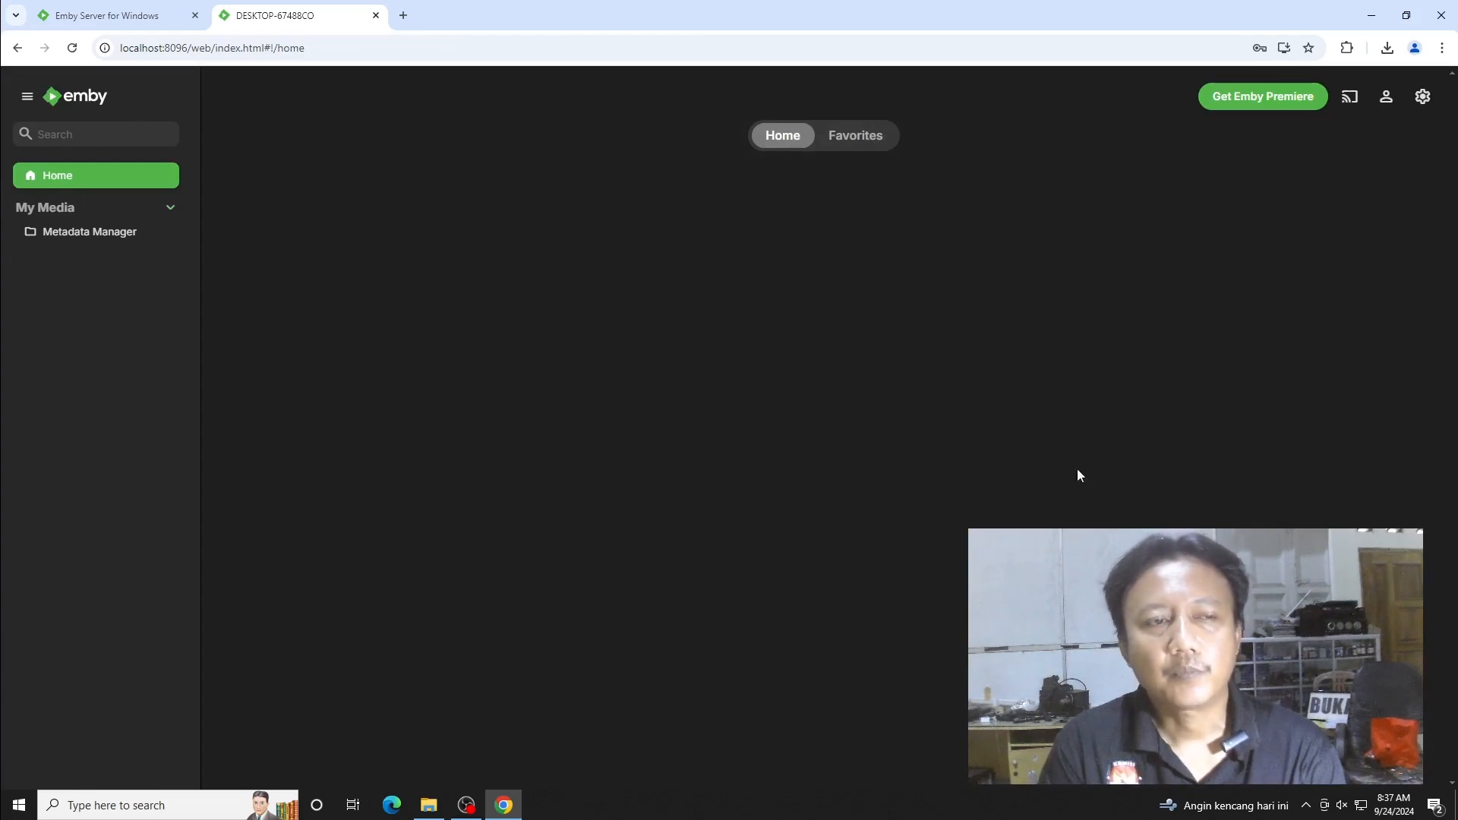
- Open the server Dashboard and highlight its In-Home (LAN) access address
click(1423, 97)
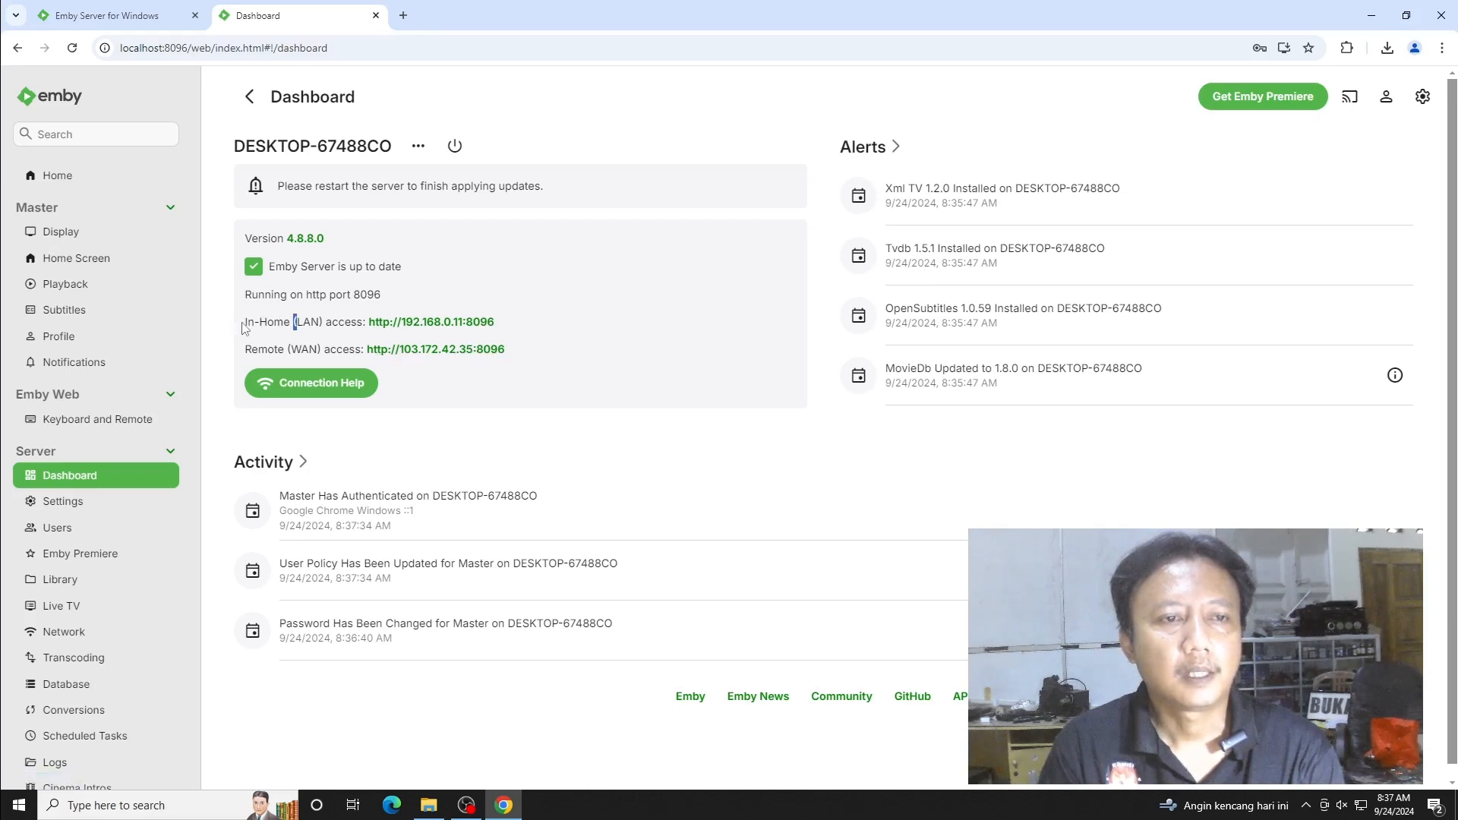
drag(249, 322, 532, 318)
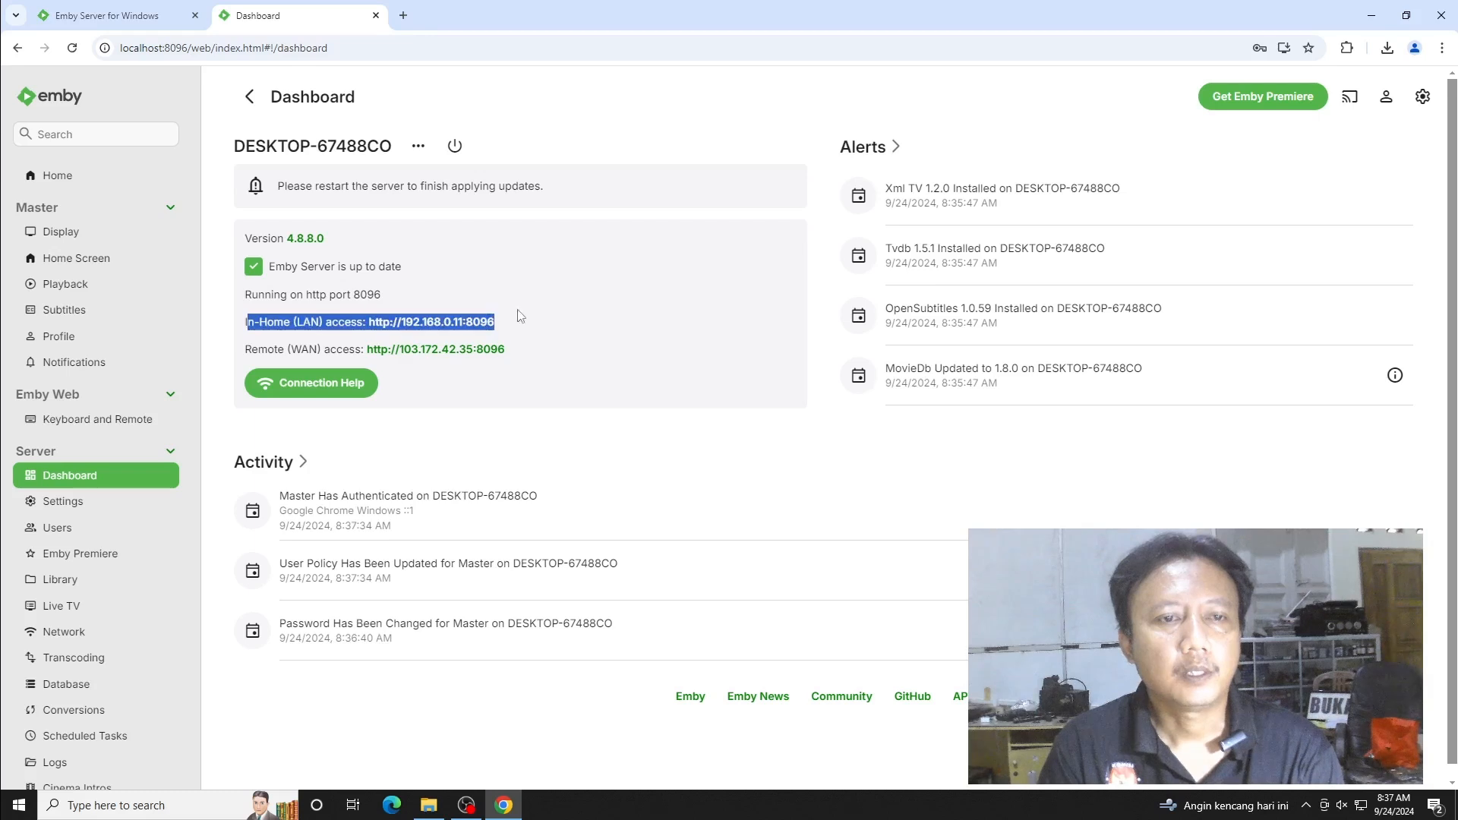
click(531, 321)
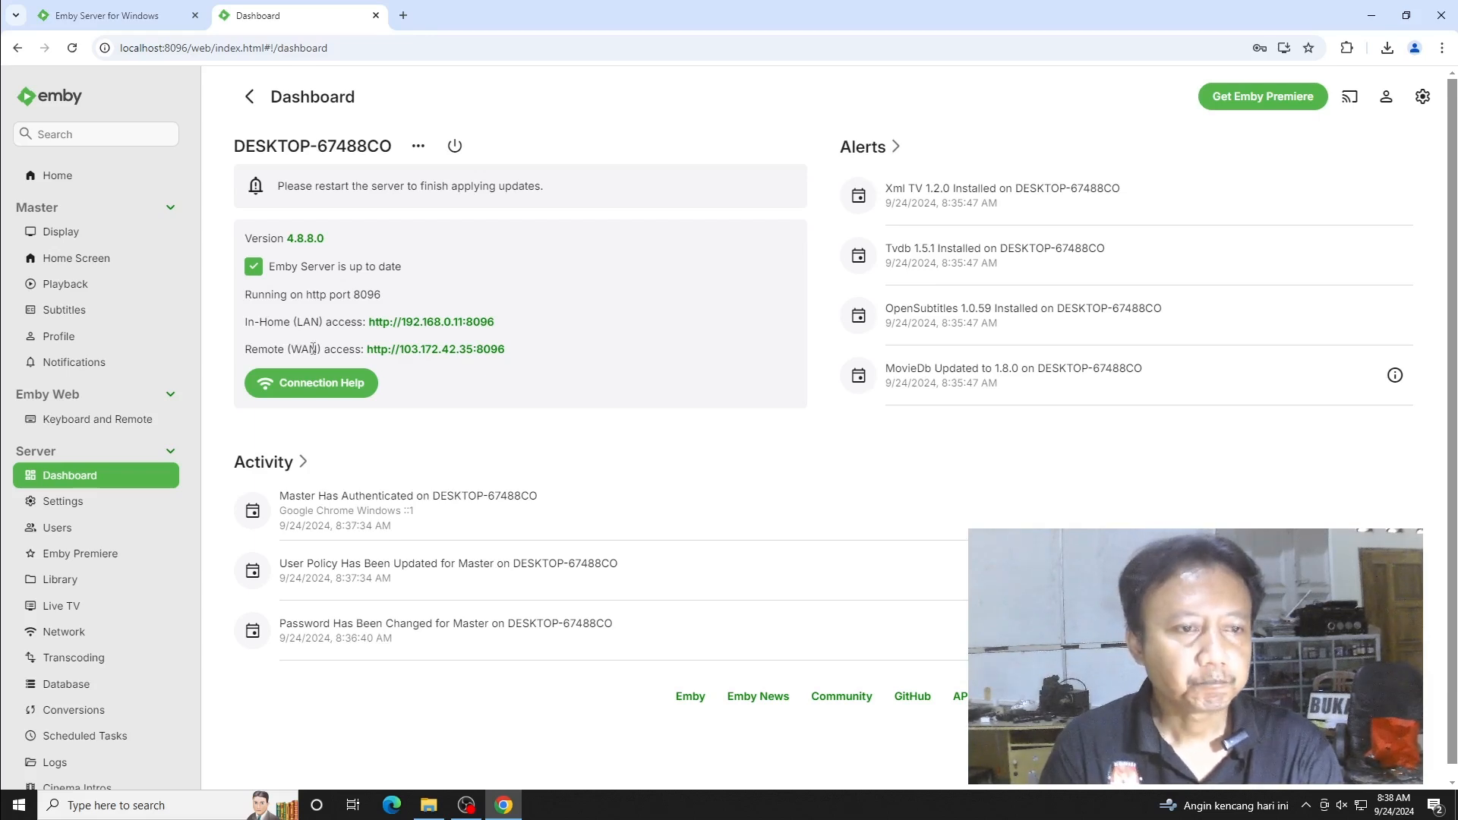
- Look at the user's display settings, go Home, then reopen the Dashboard
click(85, 241)
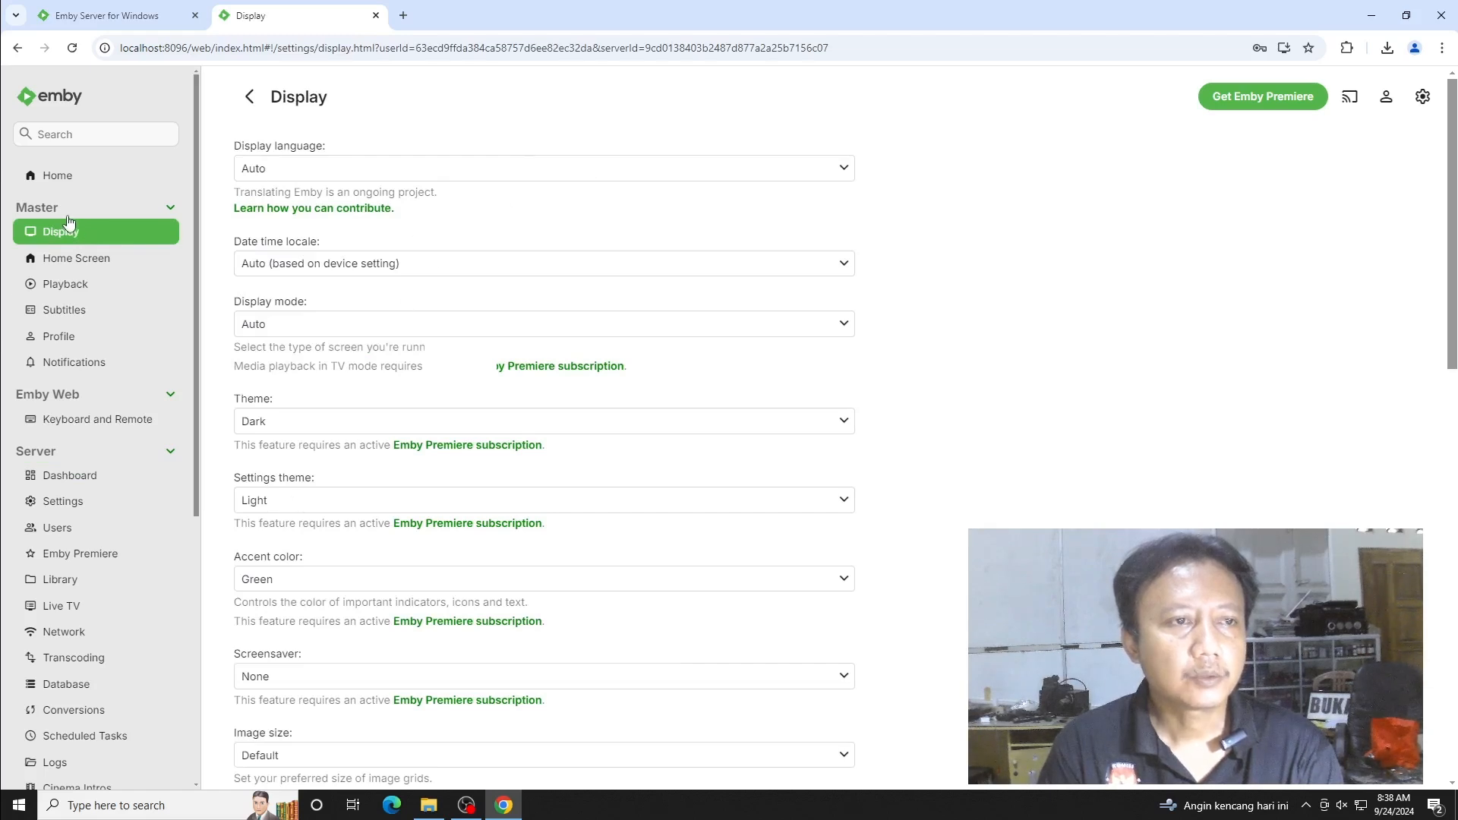
click(60, 177)
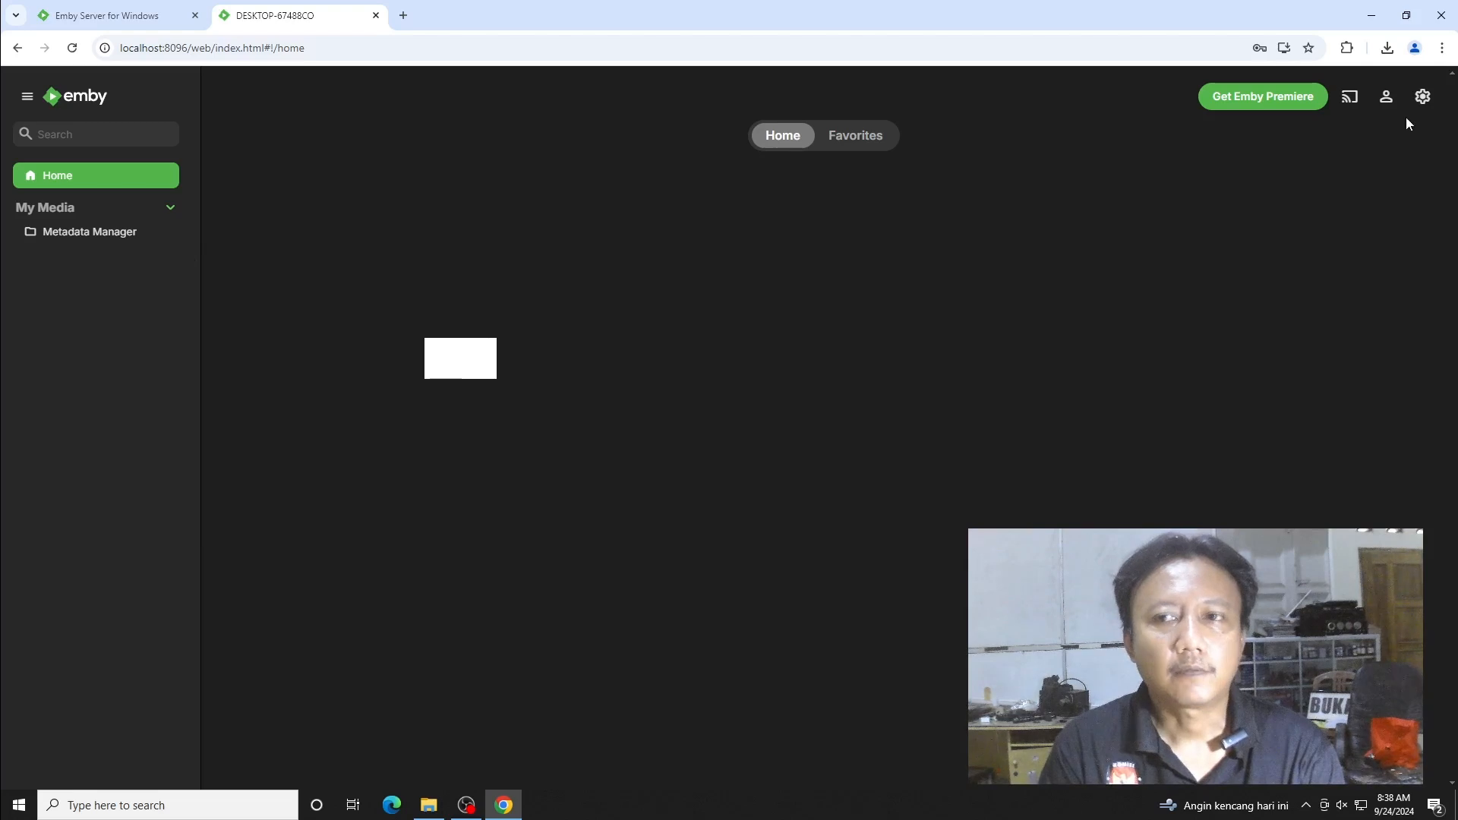
click(1424, 98)
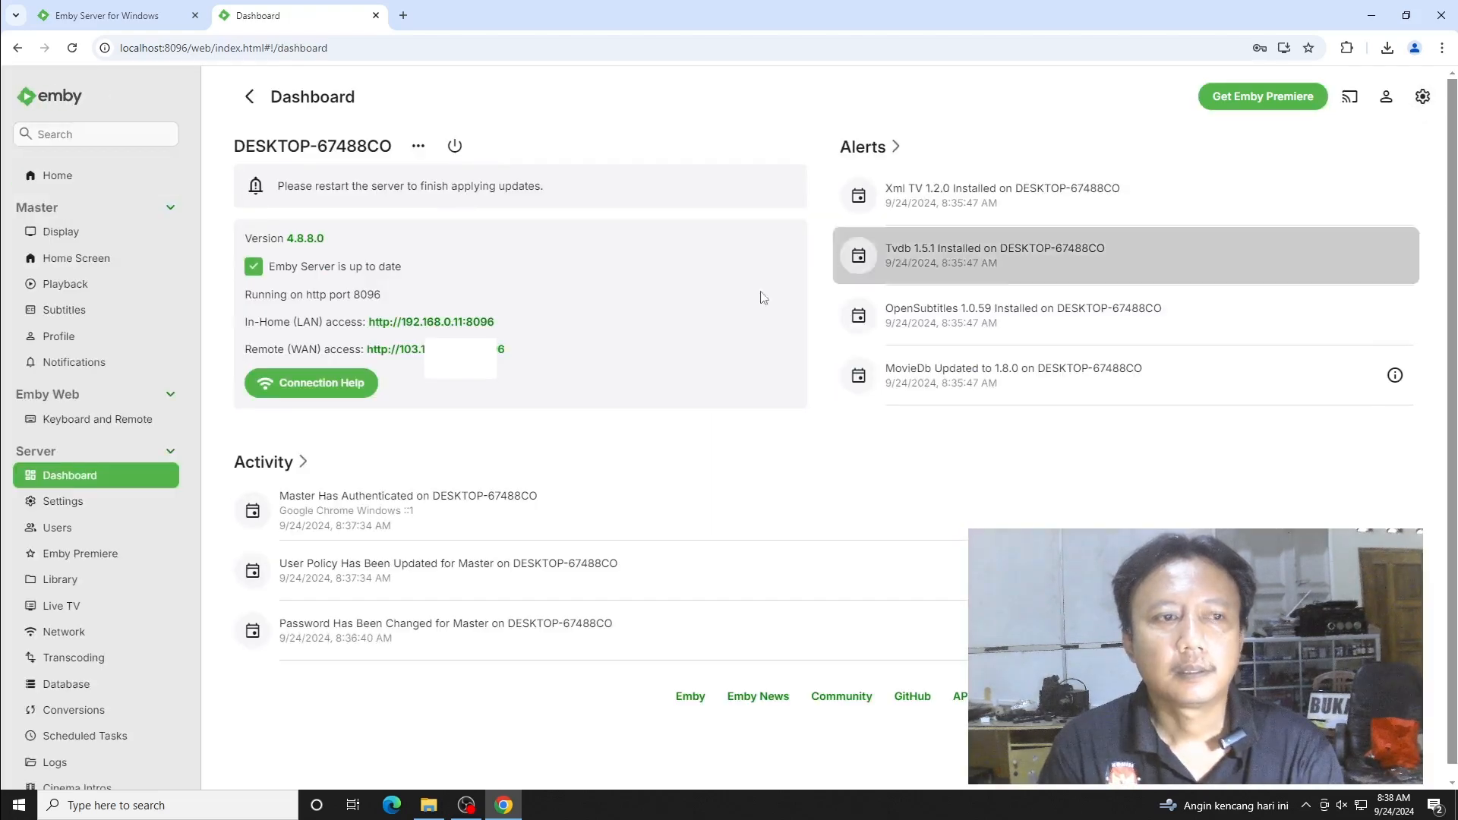
- Start a new Movies library and add C:\emby\FILM as its media folder
click(79, 579)
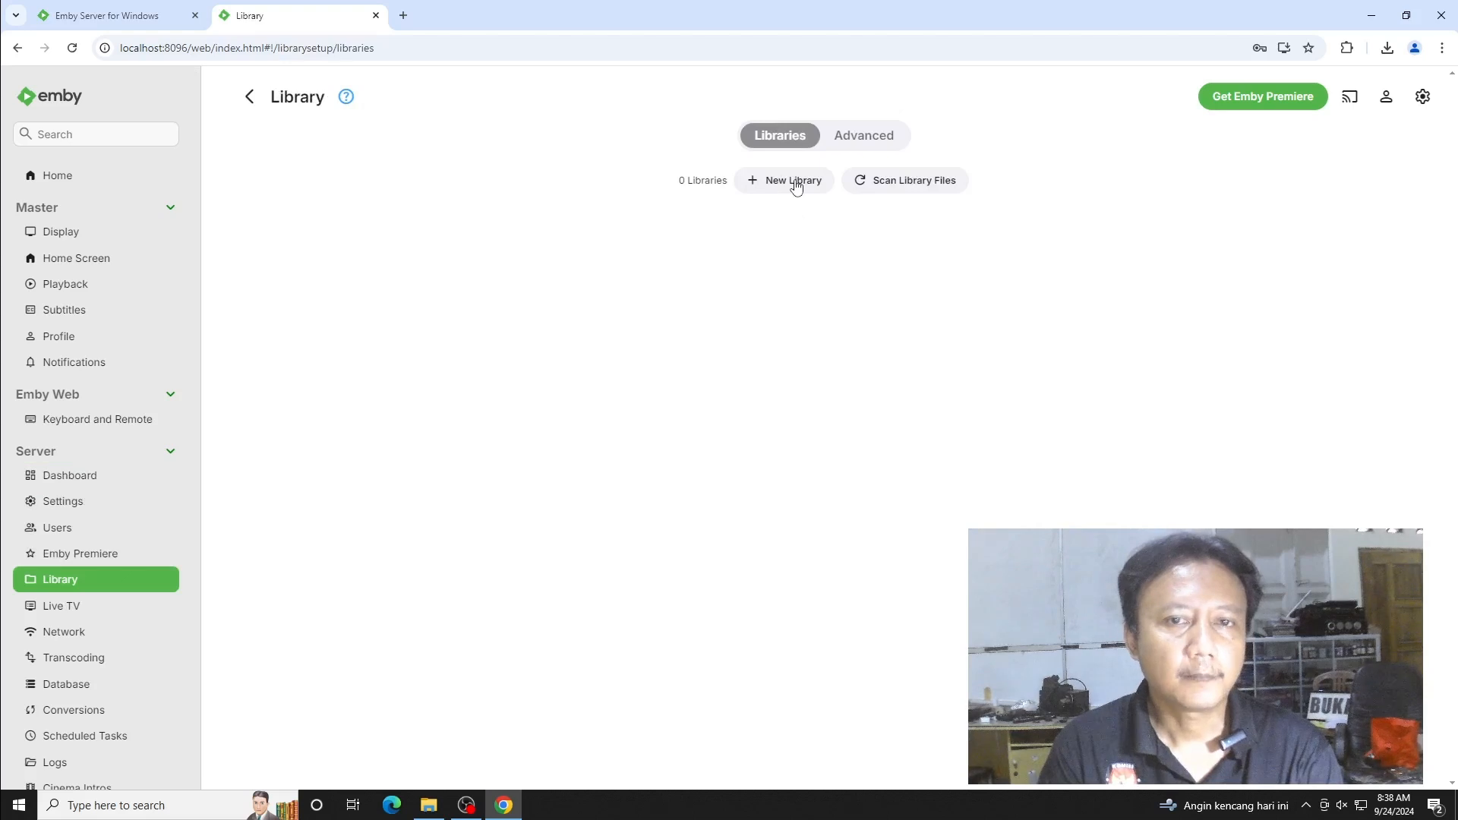
click(795, 184)
click(752, 255)
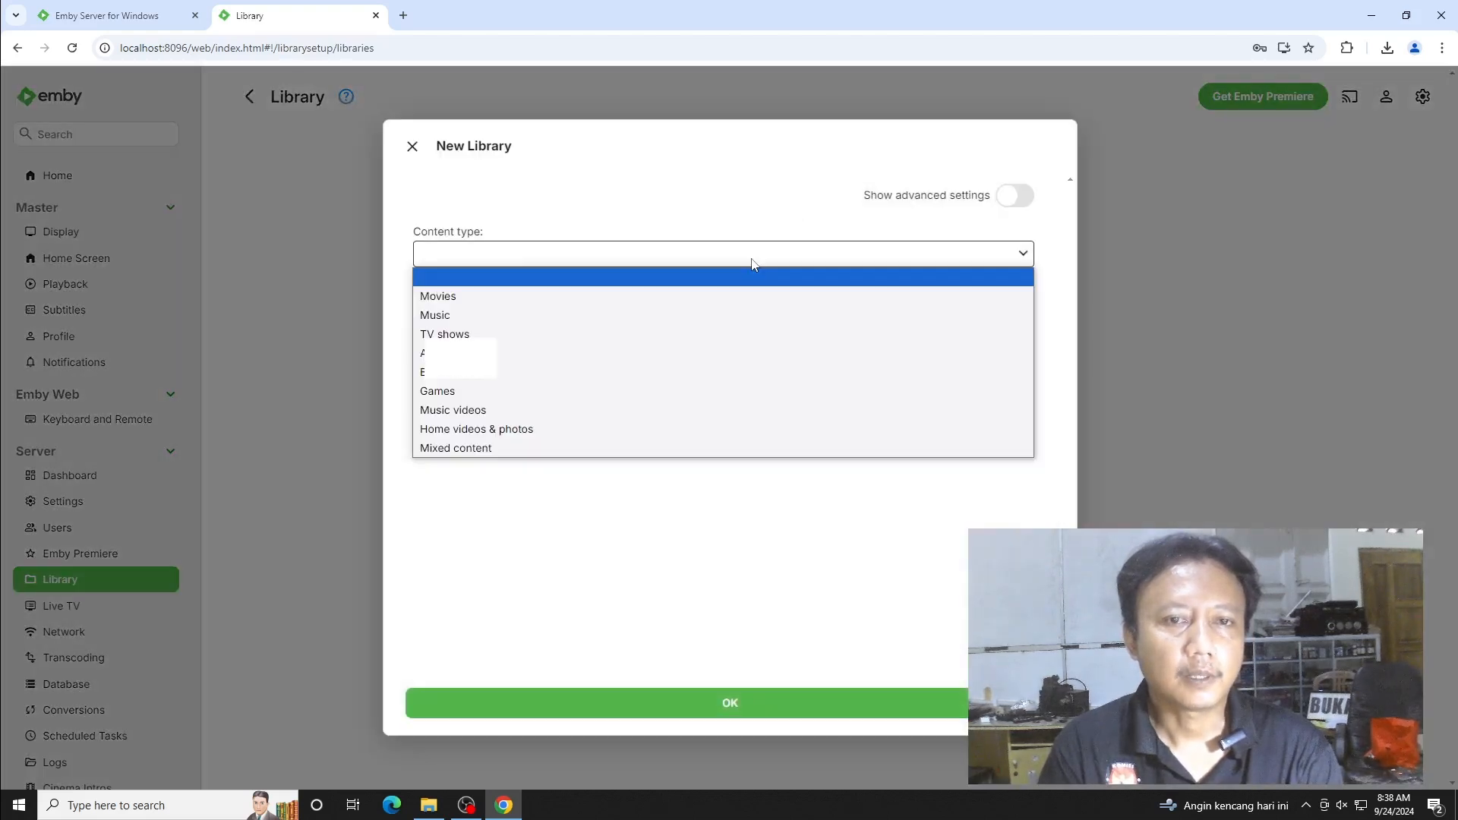
click(691, 295)
double_click(505, 331)
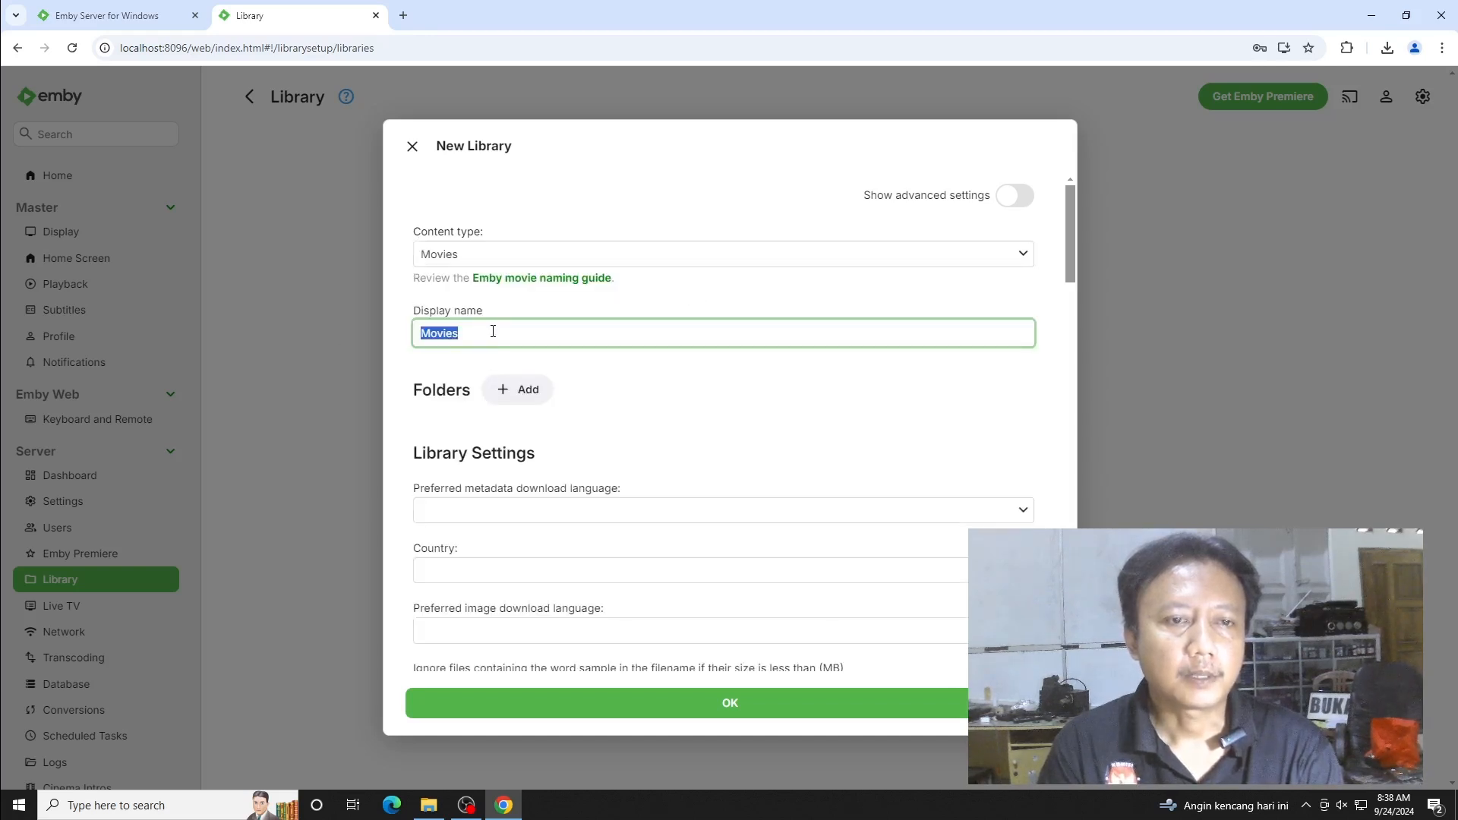
click(523, 395)
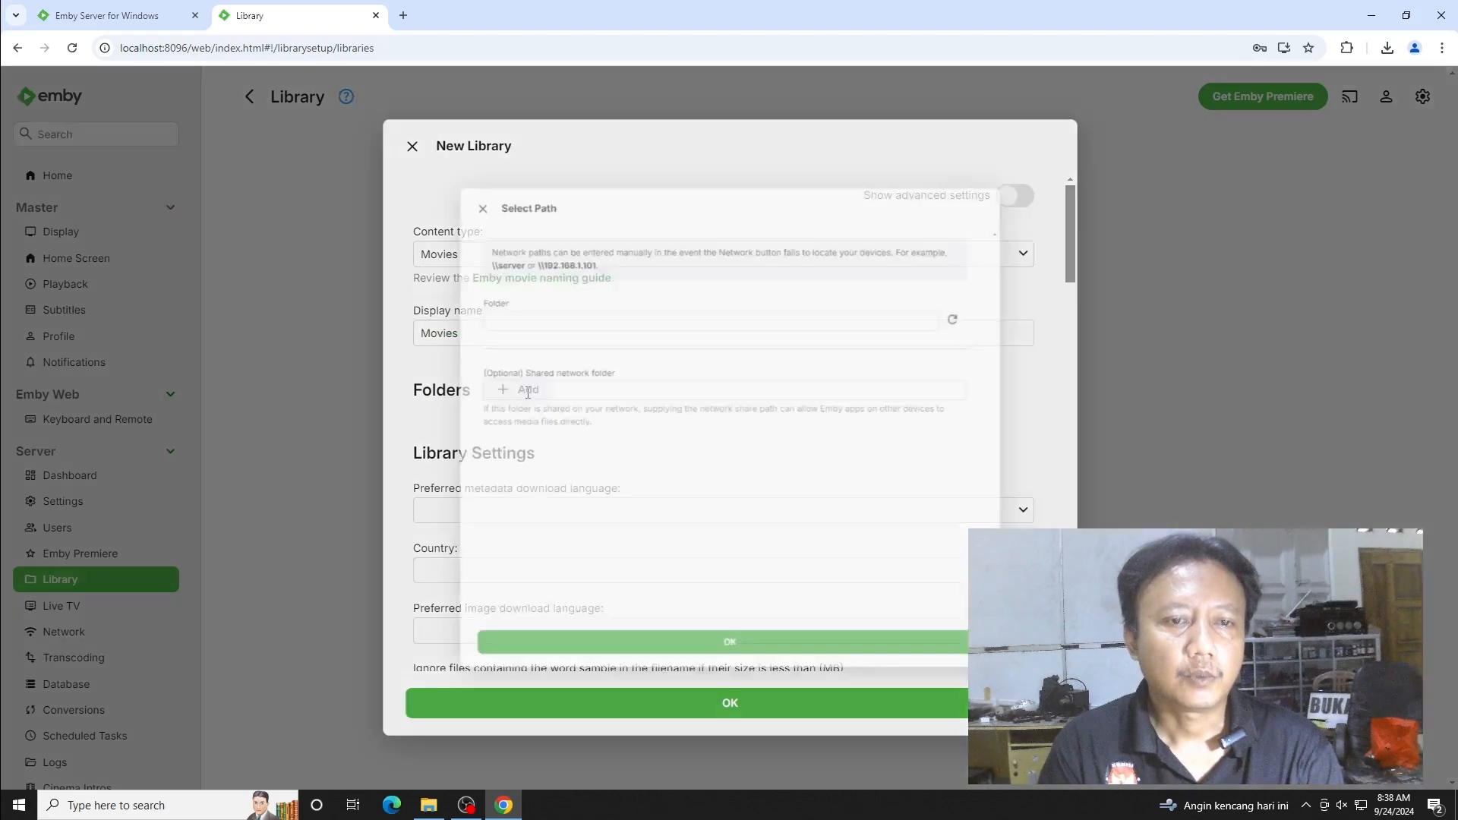
click(484, 352)
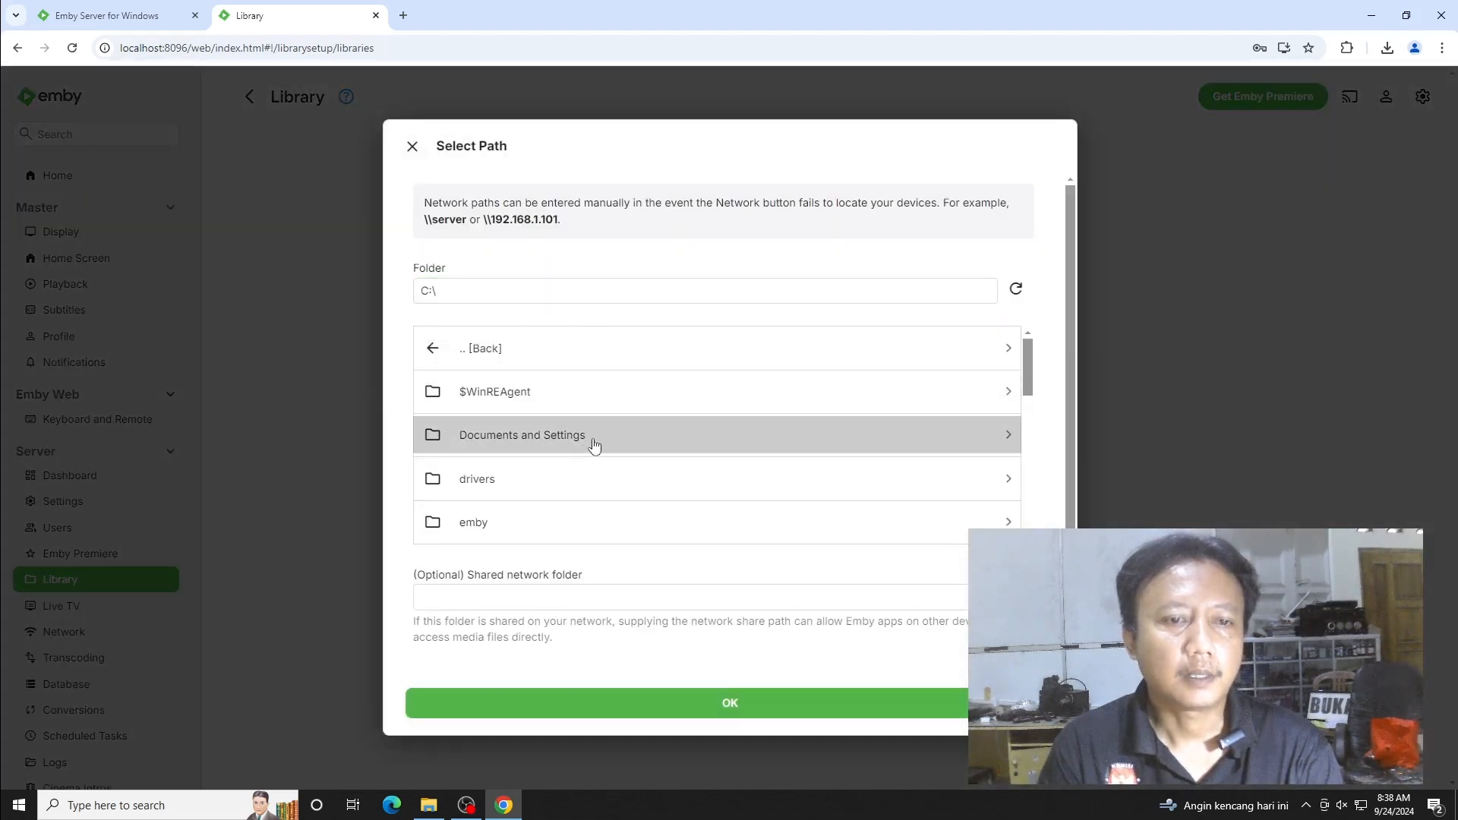
scroll(594, 446, down, 1)
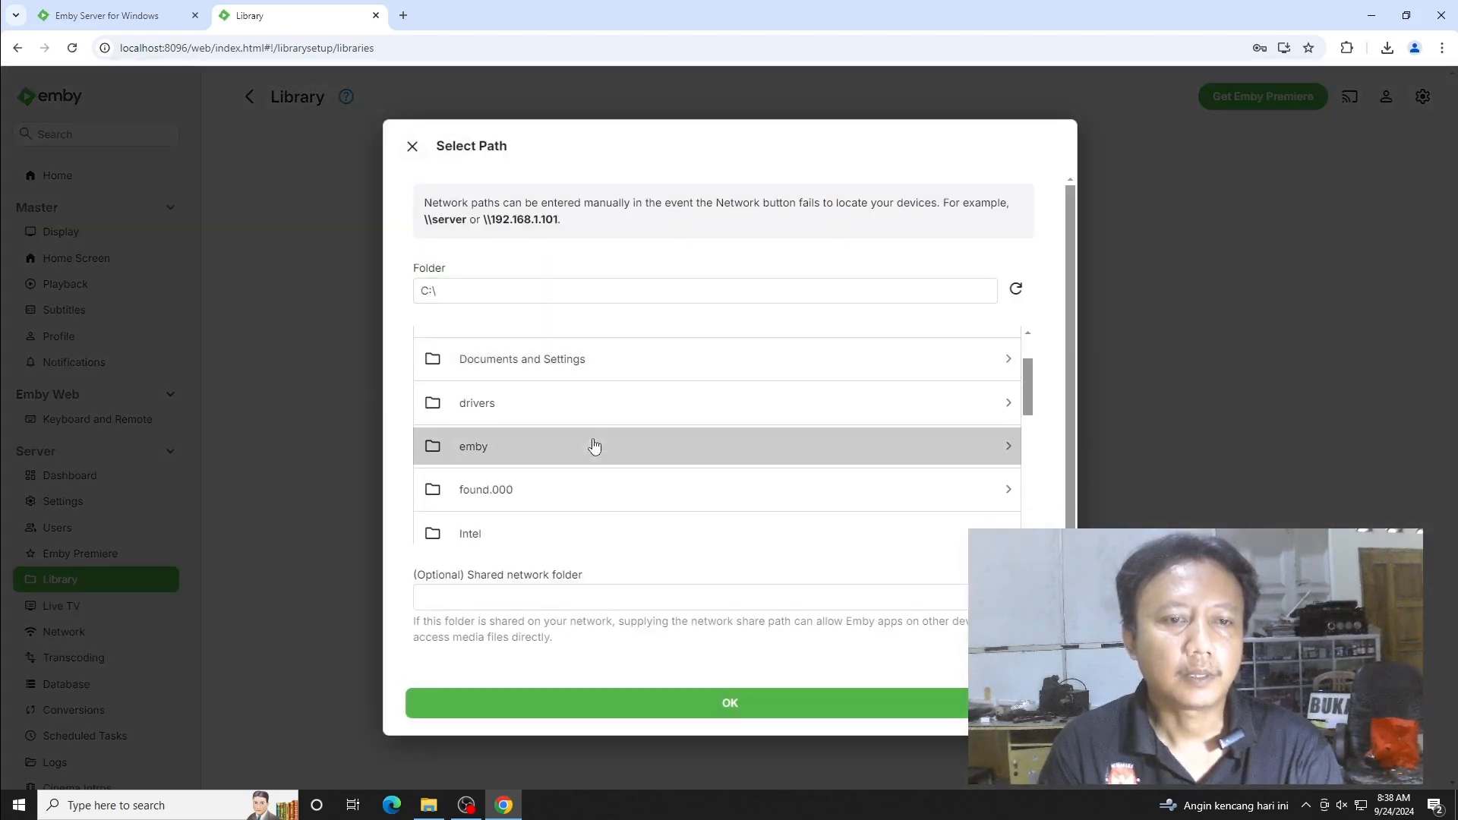
click(556, 453)
click(522, 404)
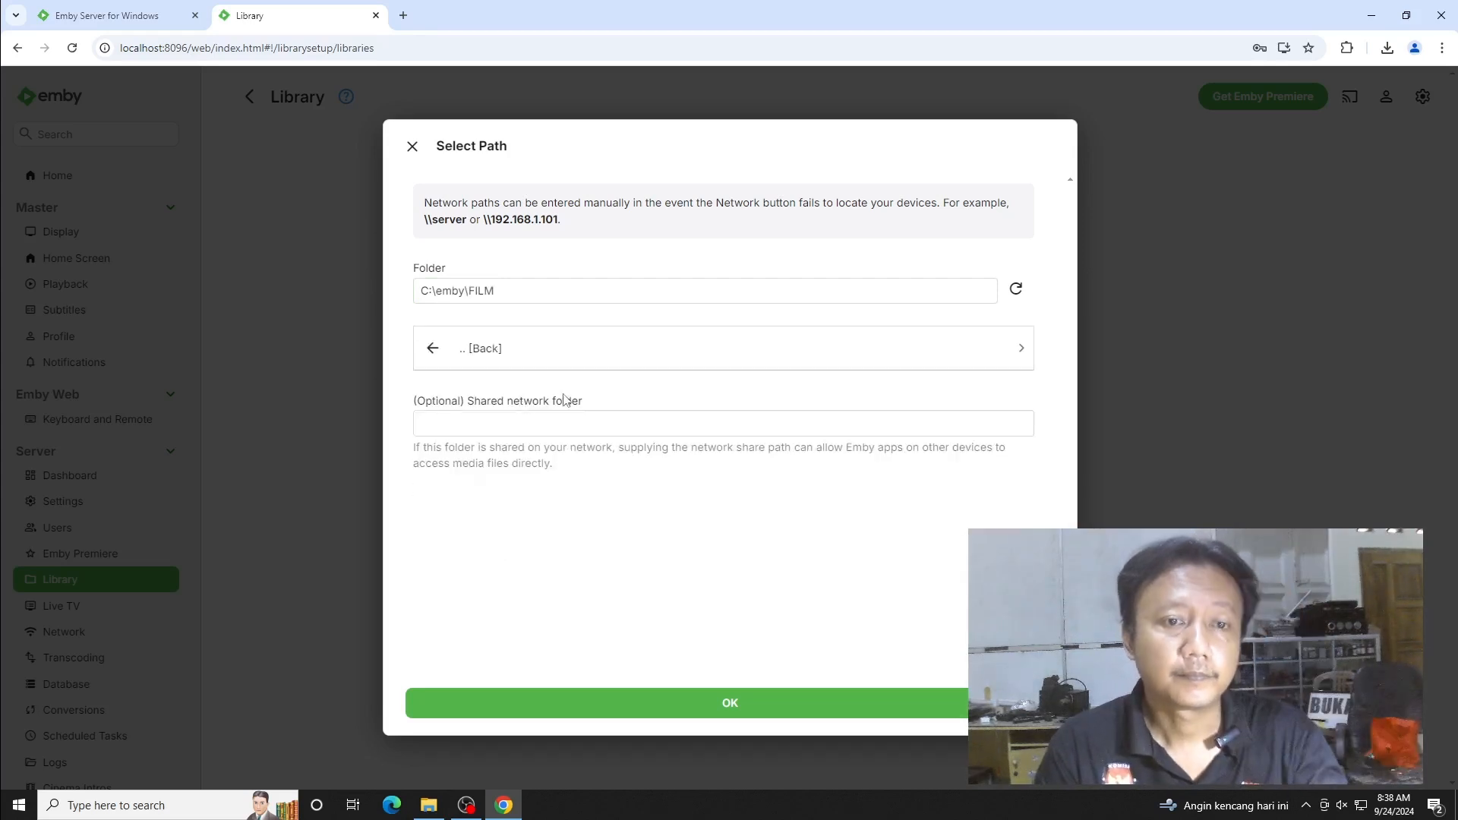
click(723, 704)
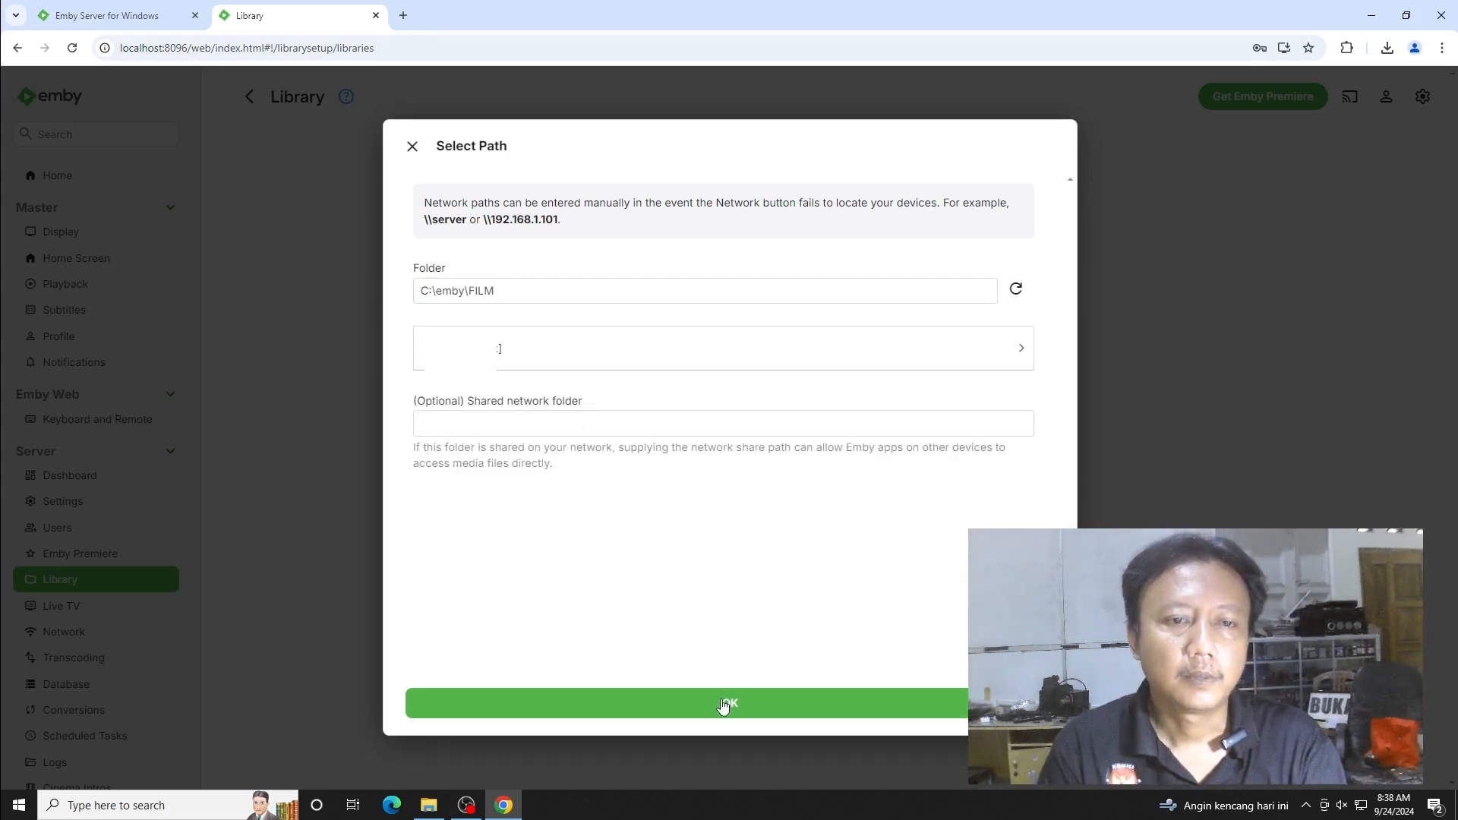
- Leave the metadata language and other options at their defaults, create the Movies library, and select localhost:8096
scroll(660, 539, down, 1)
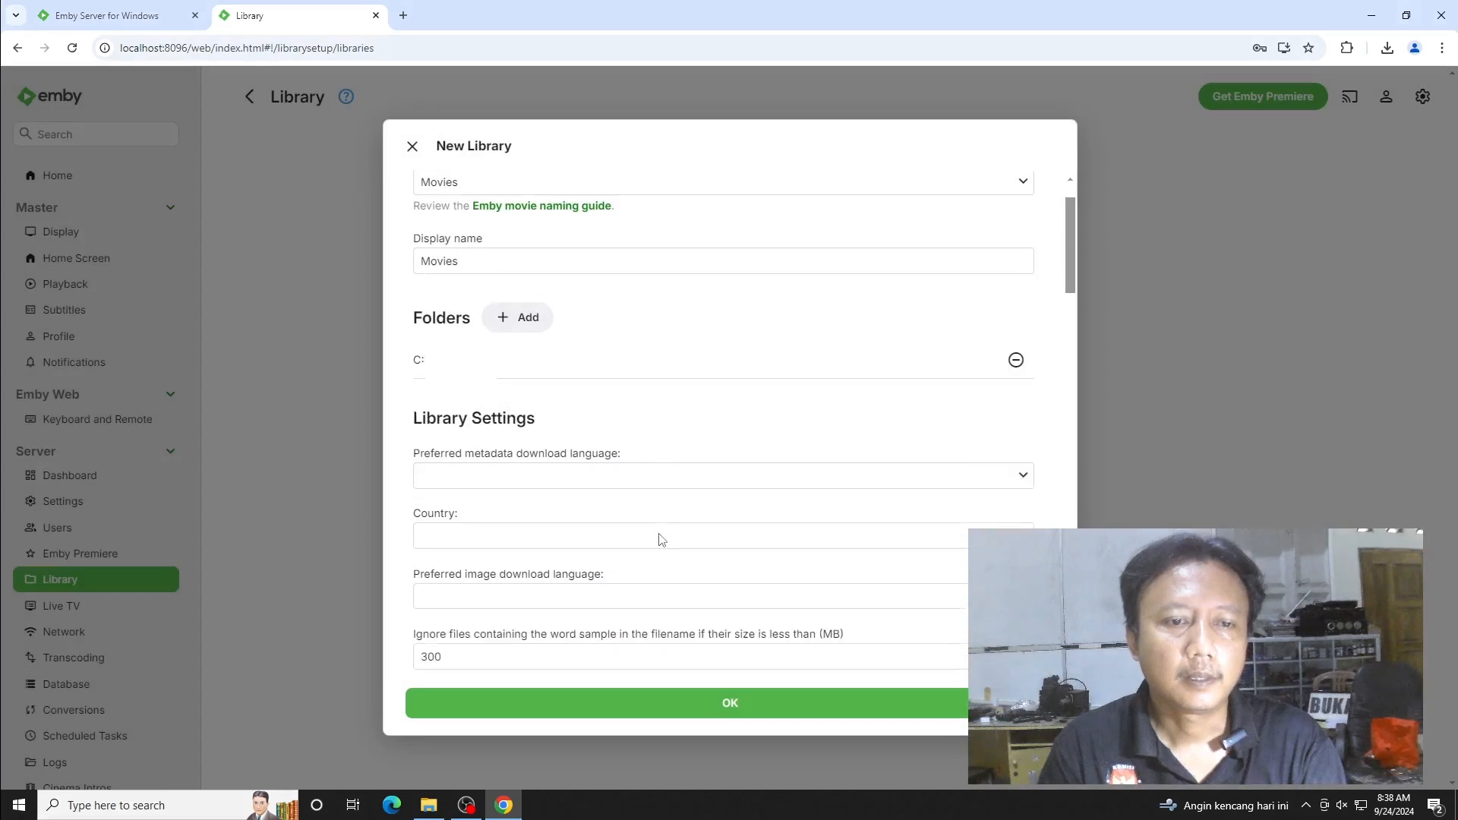
scroll(660, 539, down, 1)
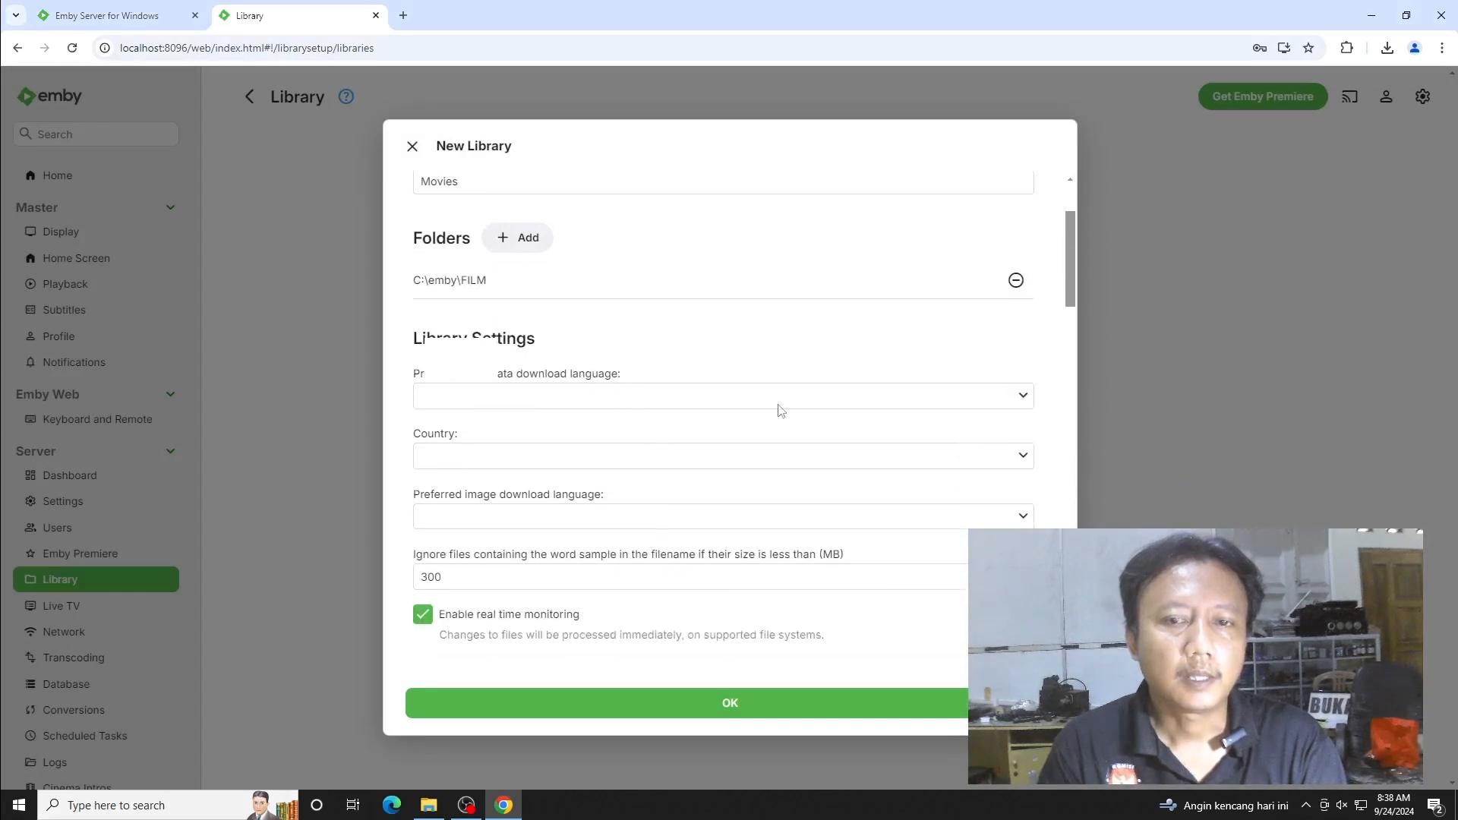
click(1019, 398)
click(1019, 397)
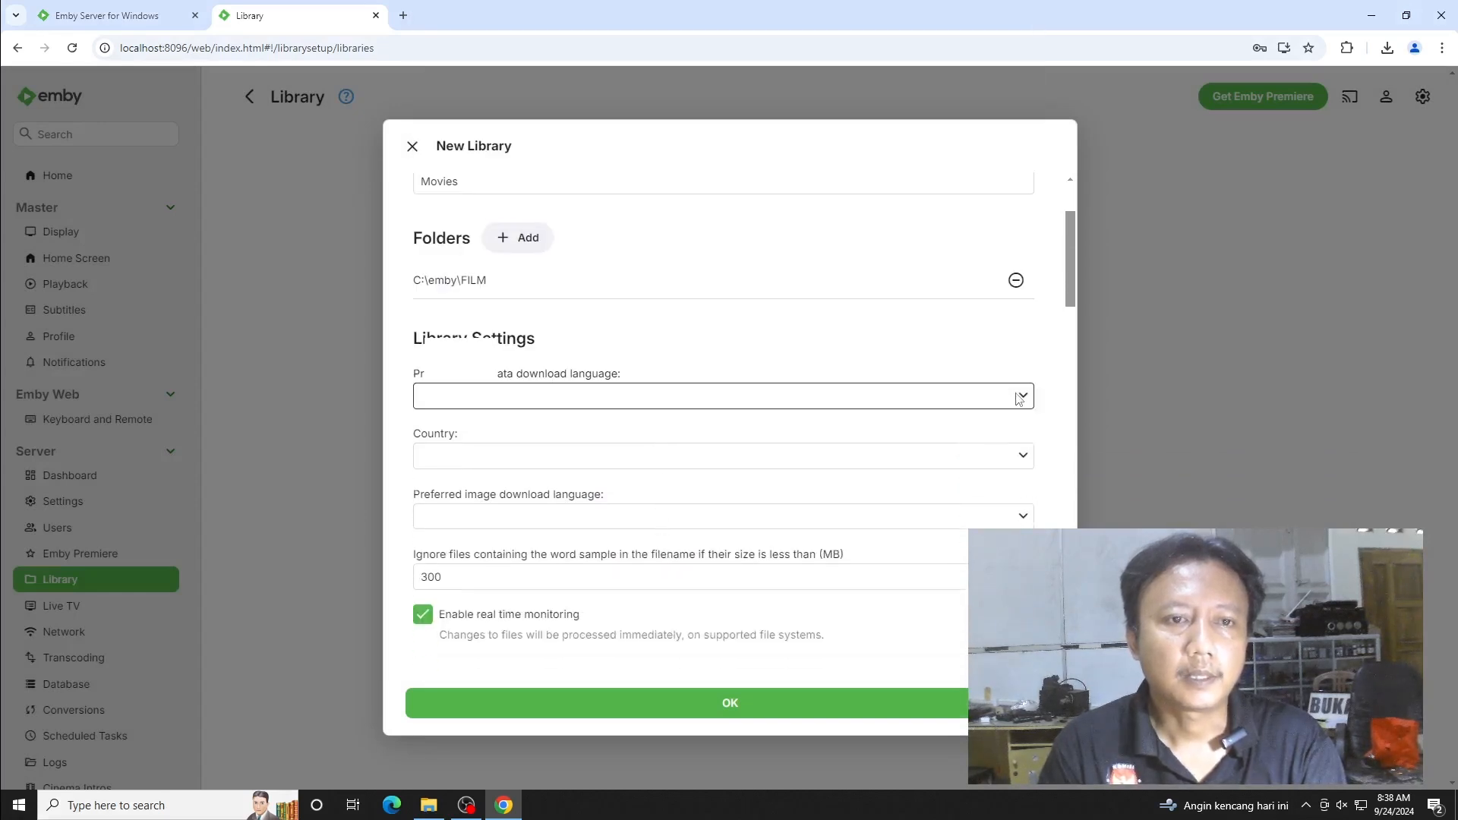
scroll(597, 443, down, 1)
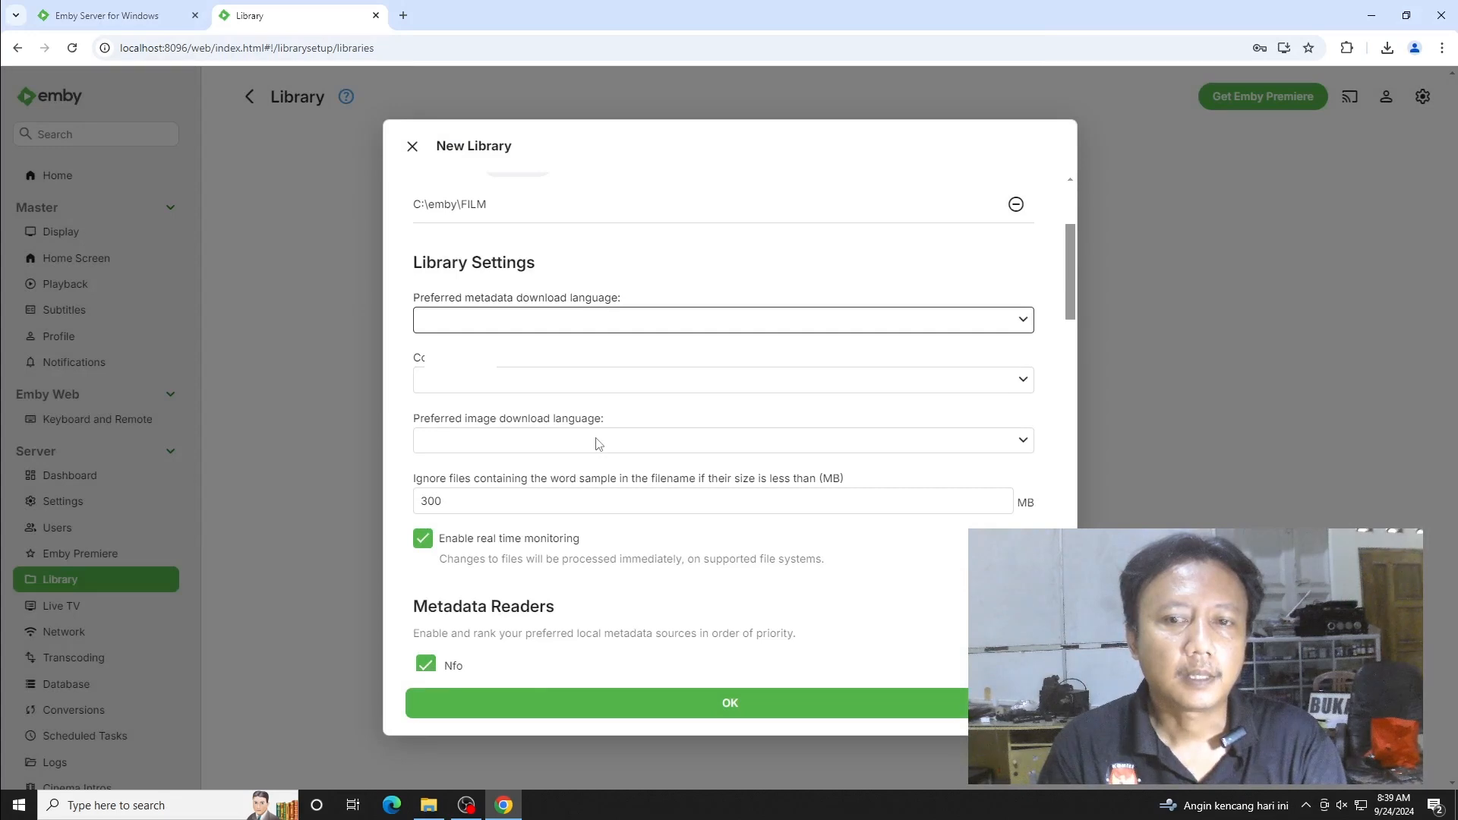
scroll(597, 443, down, 6)
scroll(597, 443, down, 10)
scroll(598, 444, down, 9)
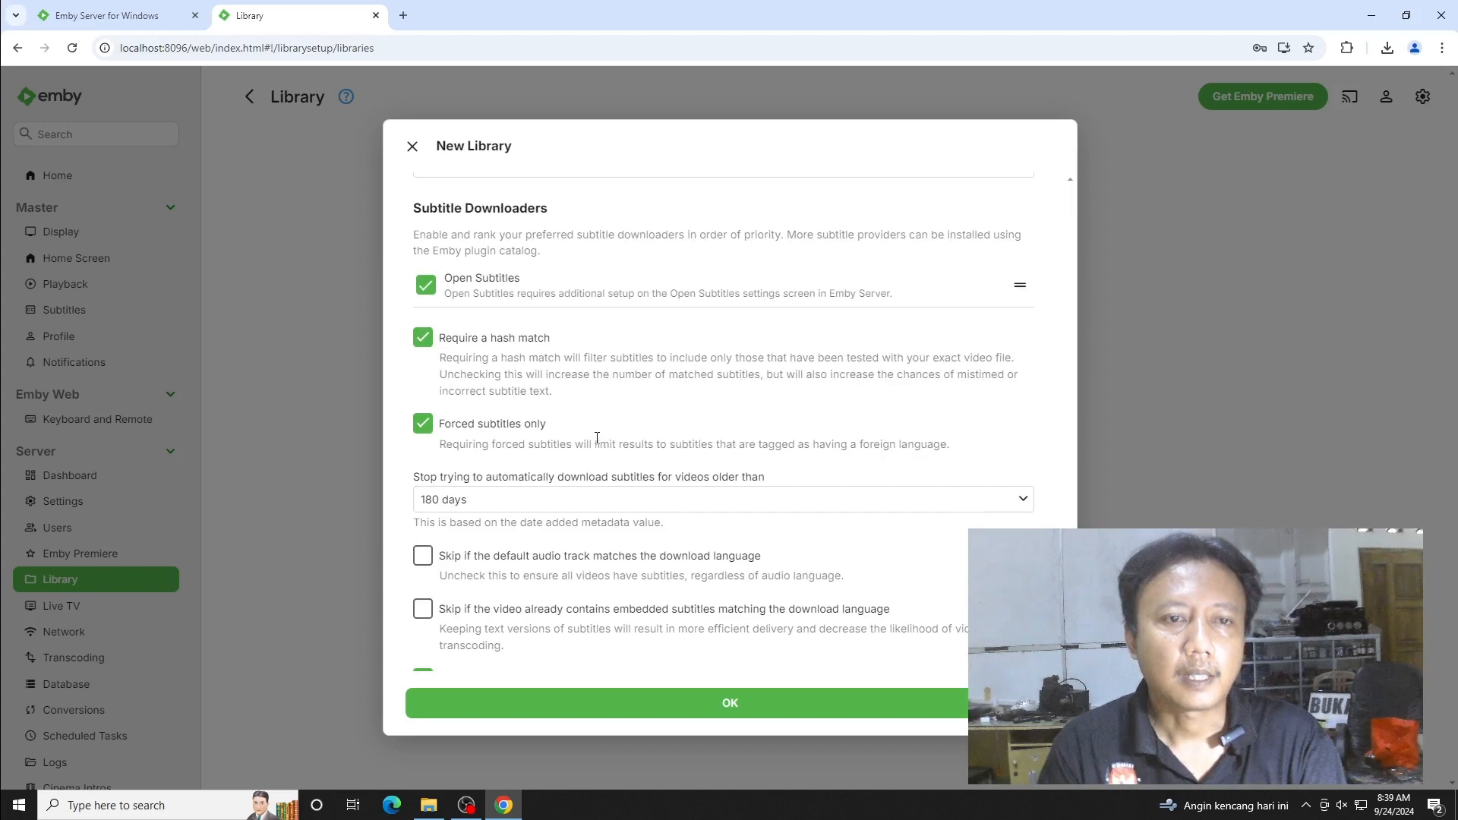
scroll(596, 438, down, 3)
click(620, 710)
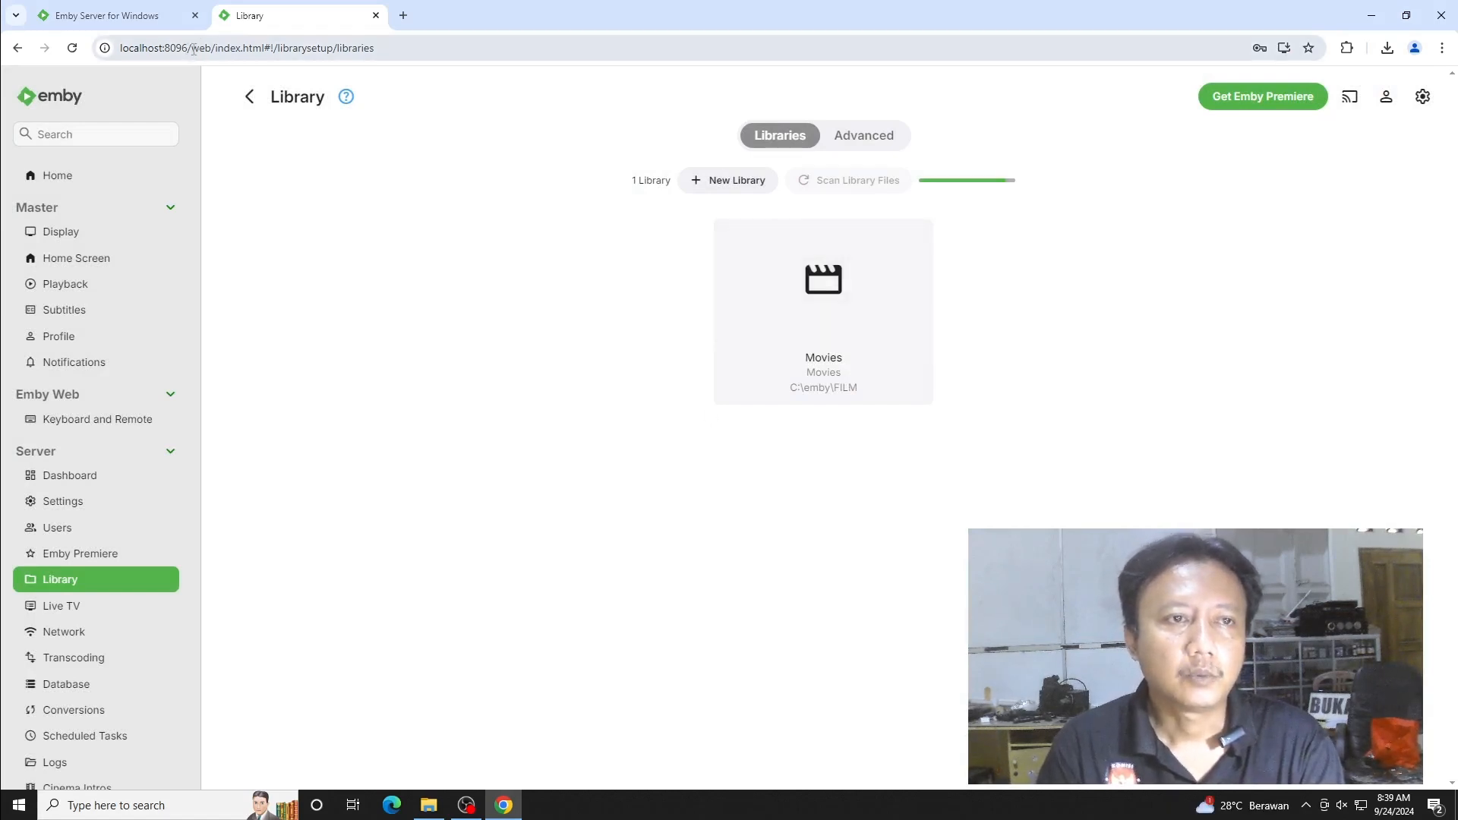
drag(188, 49, 115, 51)
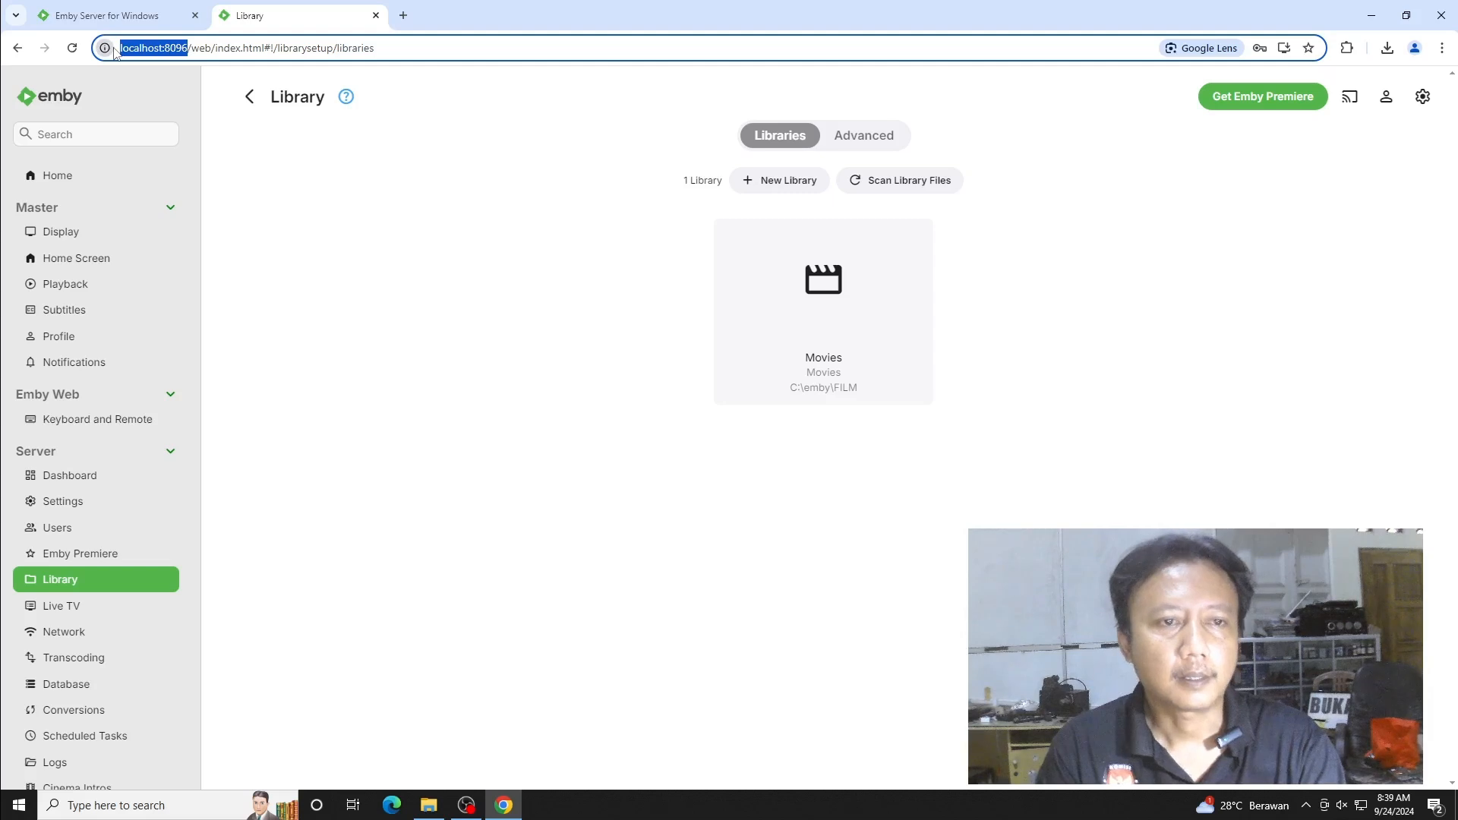
- Create a new user named murid with access to all libraries, copying no settings
click(68, 530)
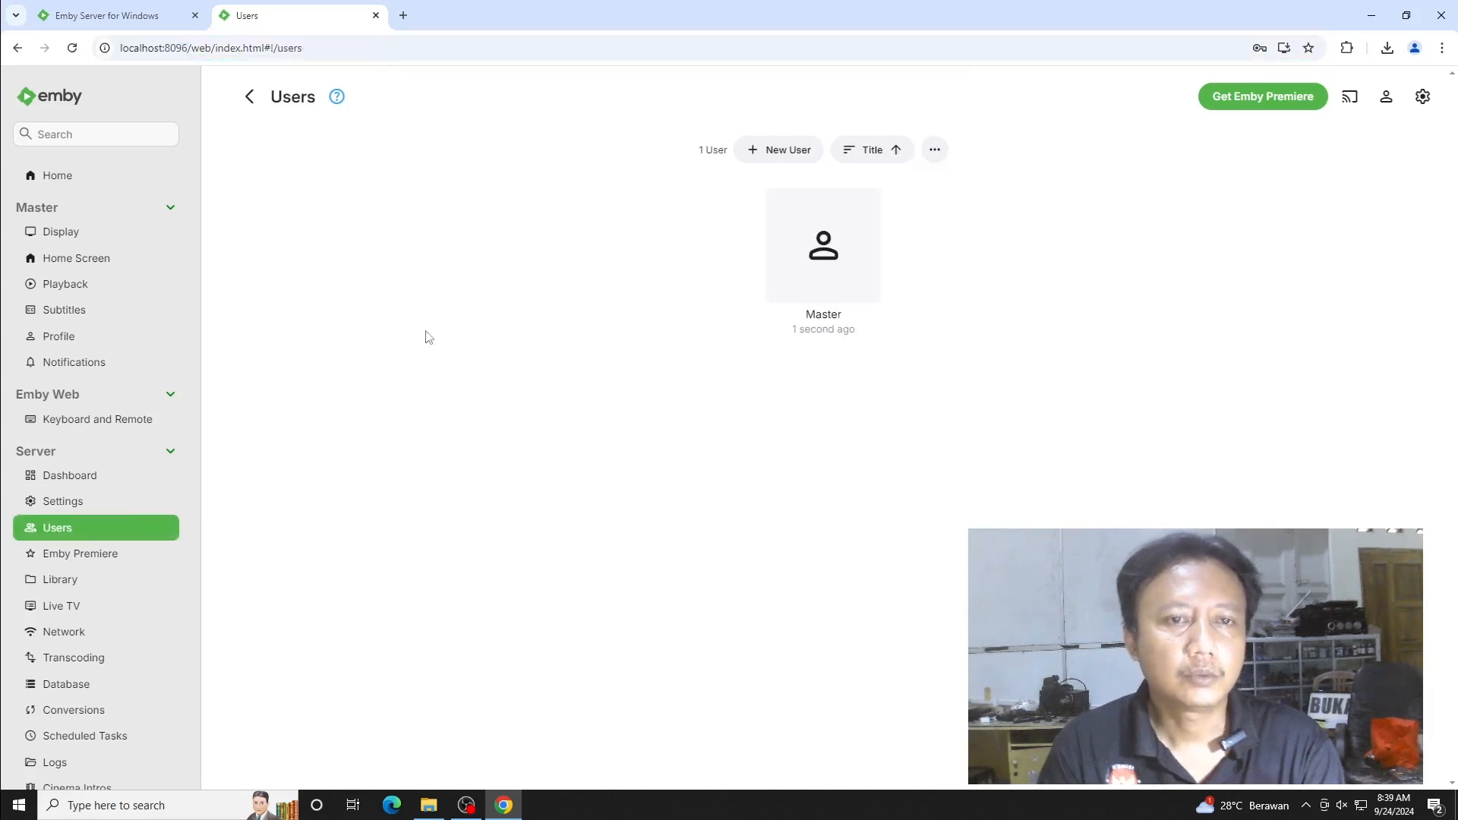
click(771, 150)
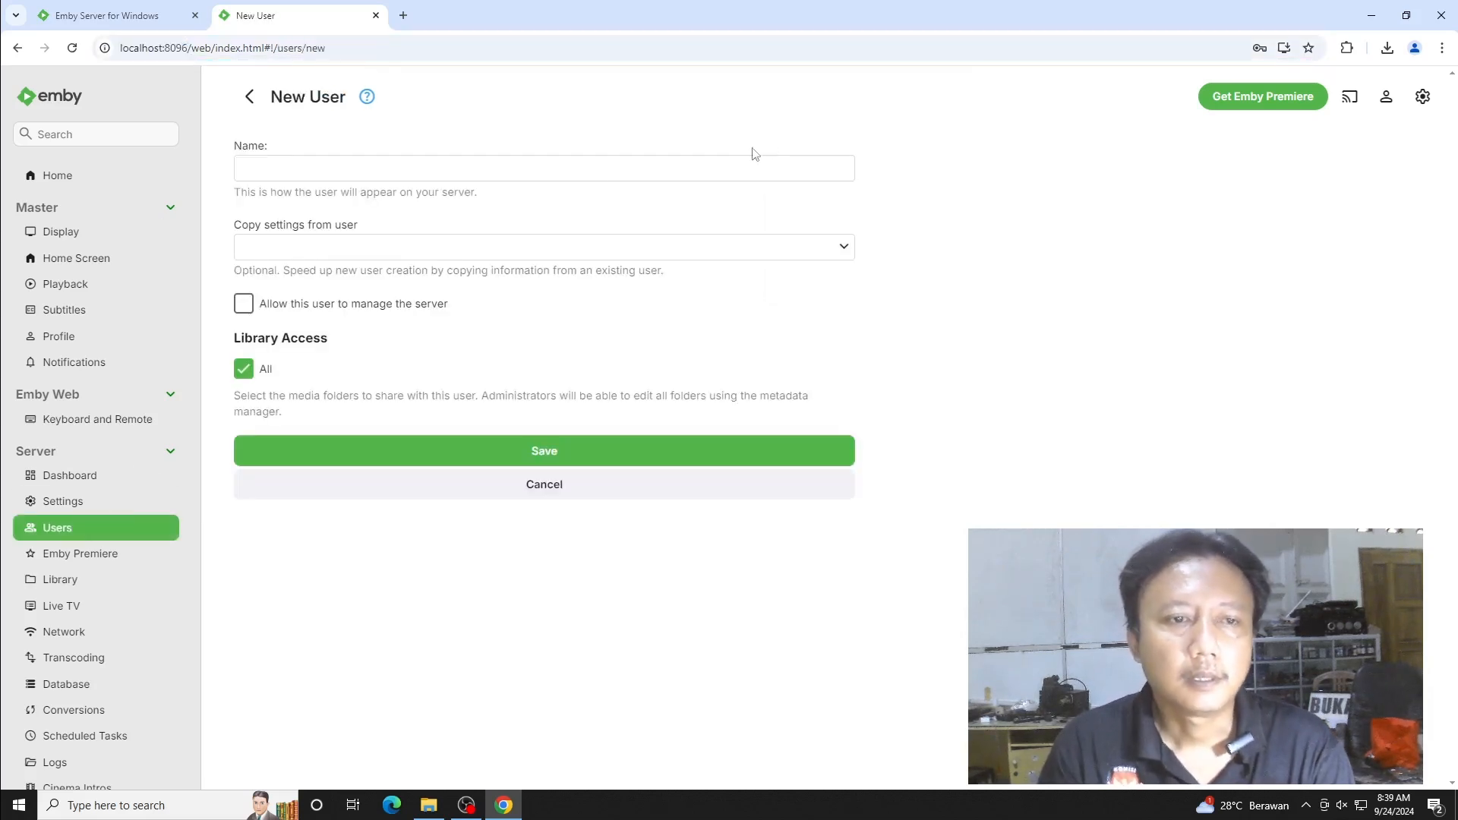
click(451, 169)
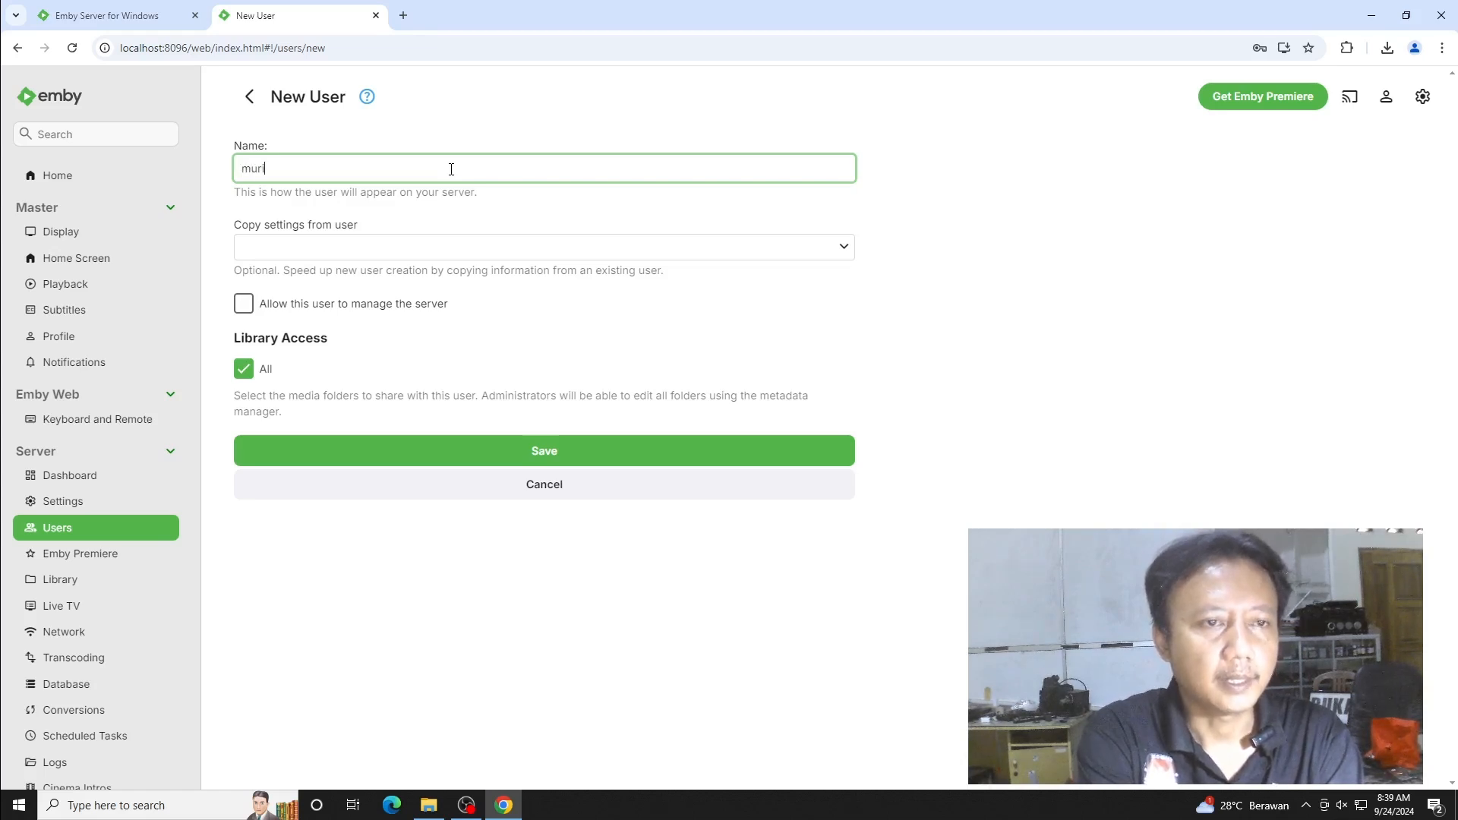
click(430, 251)
click(433, 252)
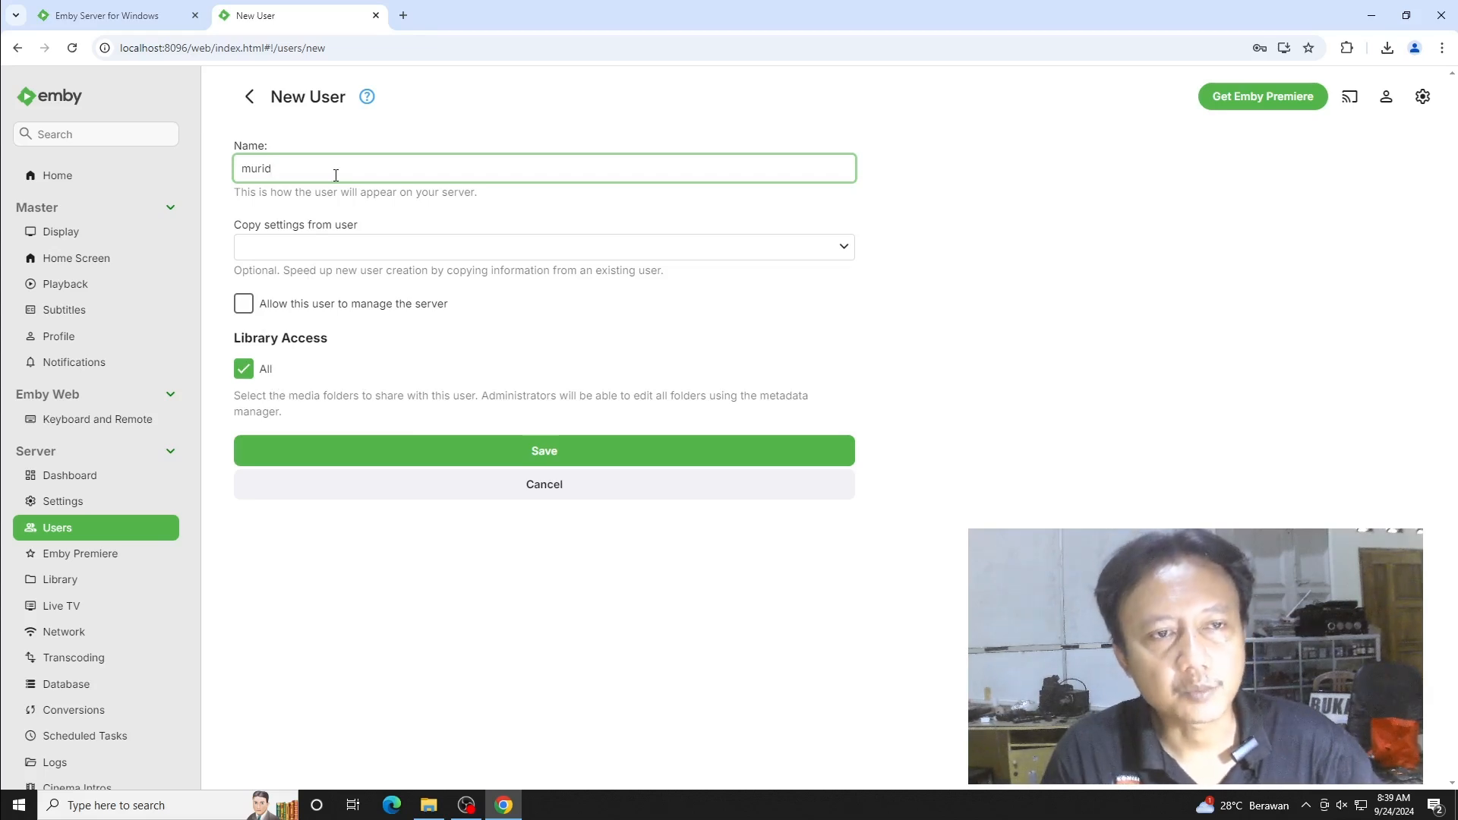
click(570, 450)
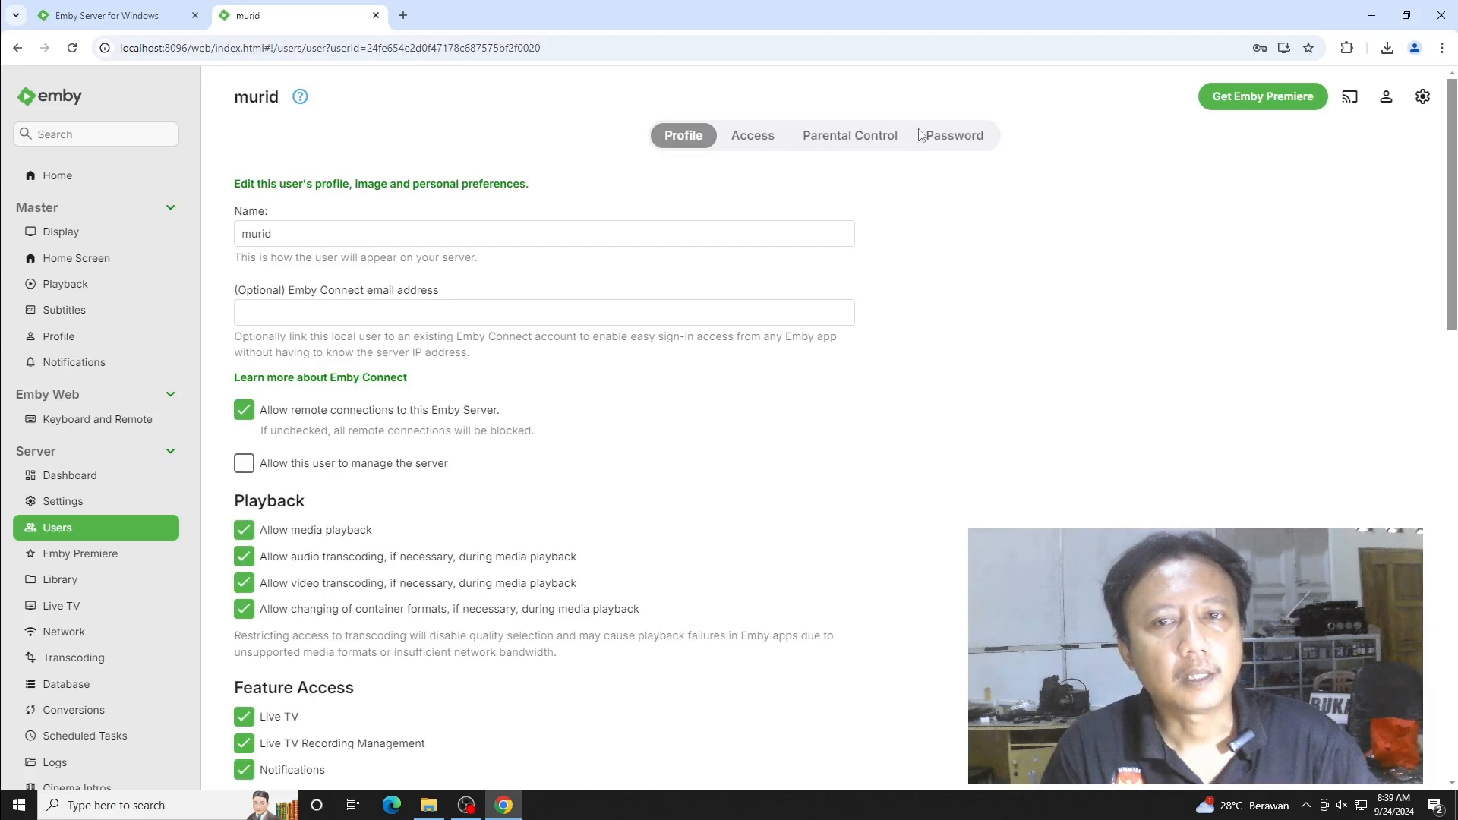
- Set and save a password for murid on the Password tab
click(920, 137)
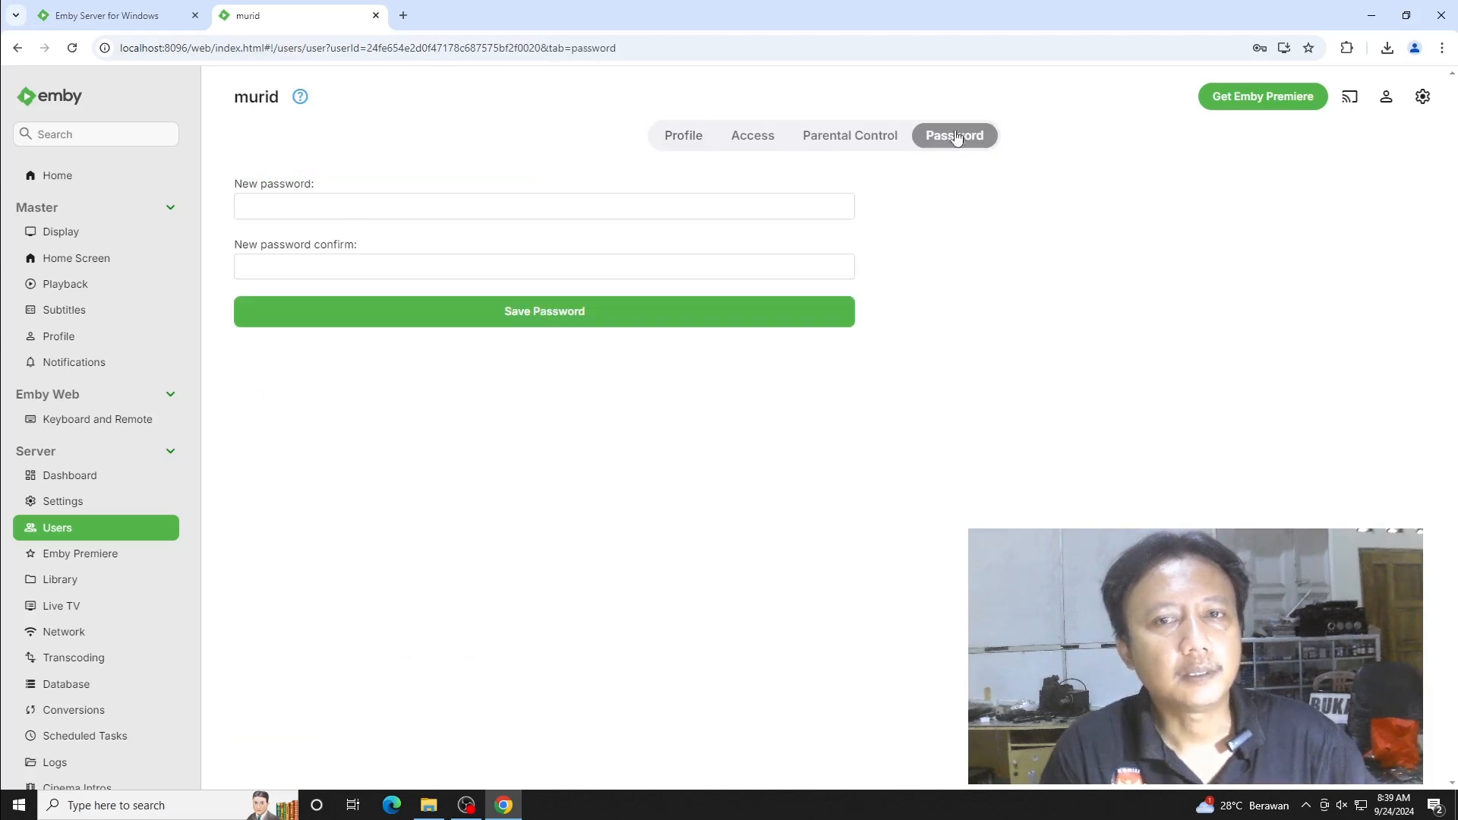
click(369, 209)
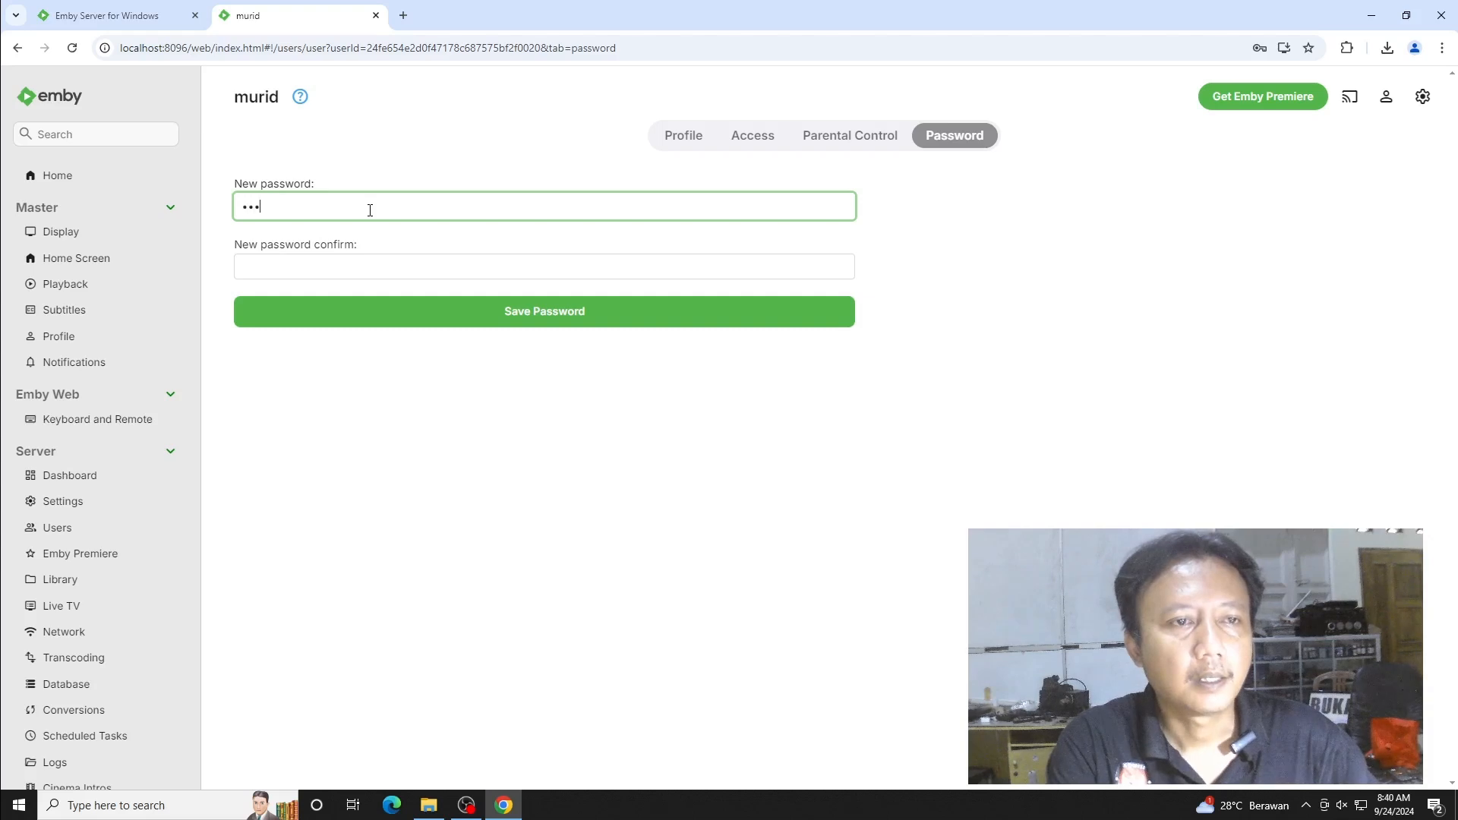
click(396, 271)
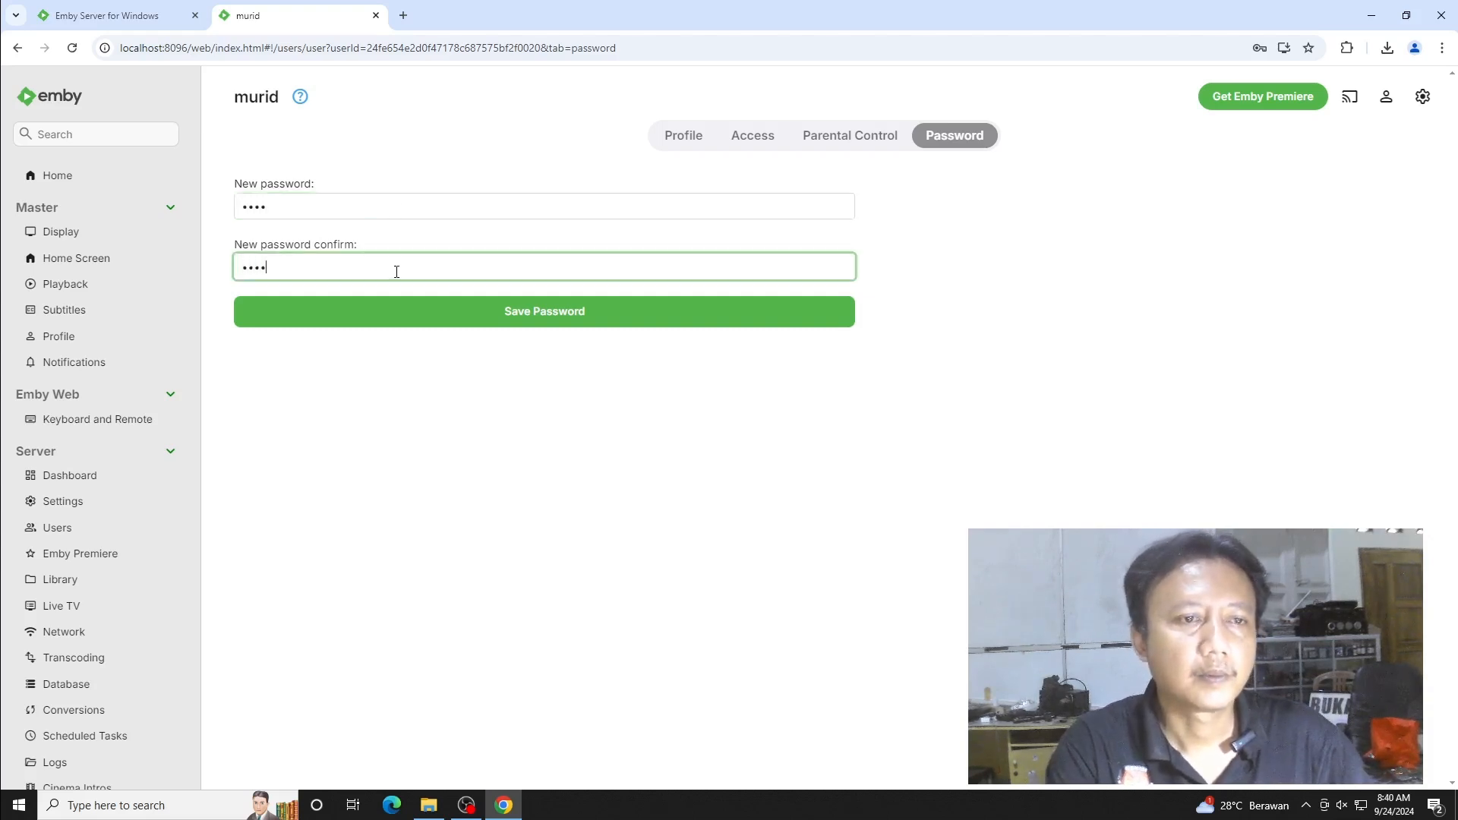
drag(408, 213, 167, 186)
text(••••)
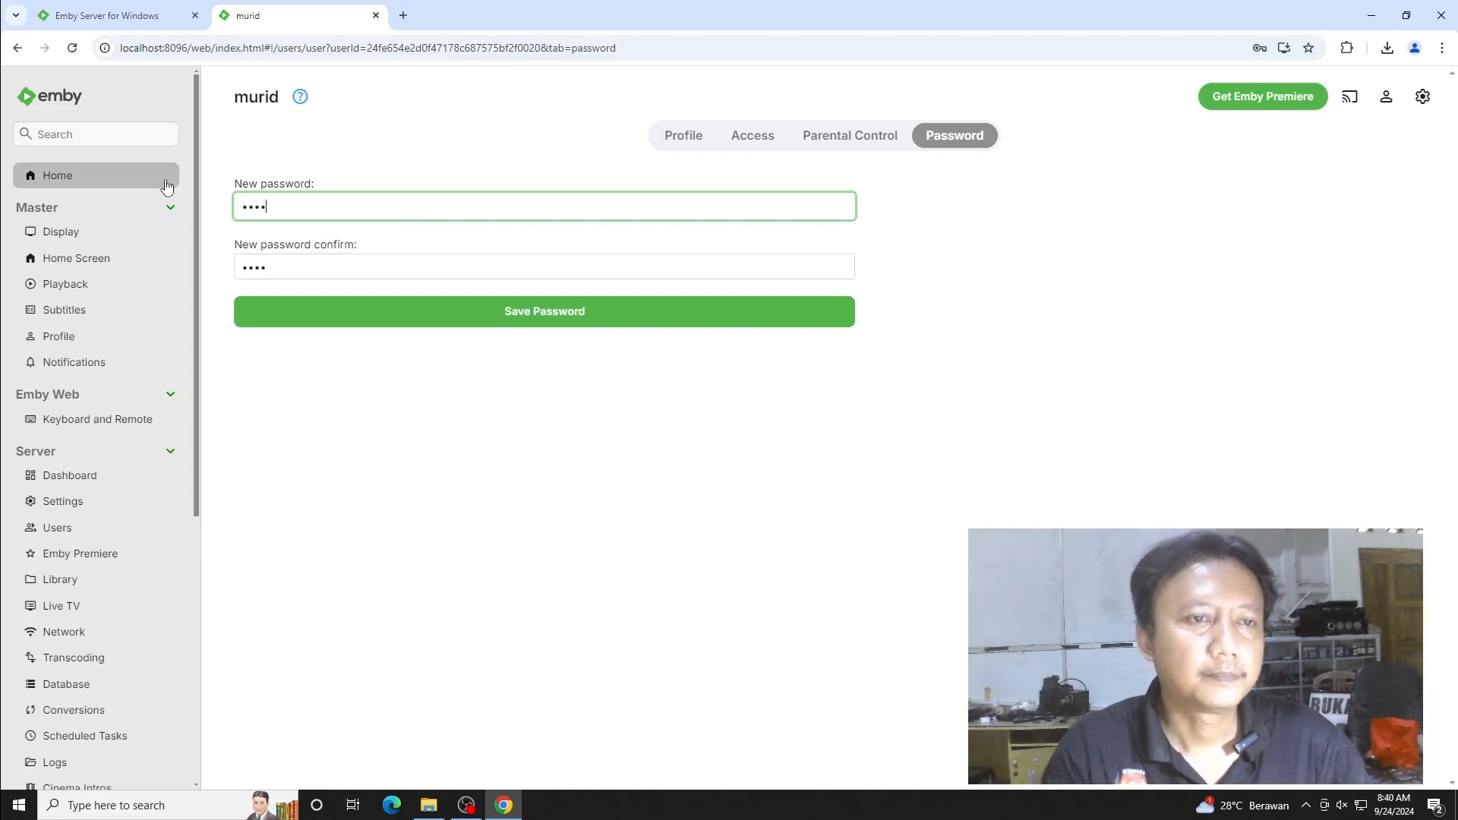
click(567, 316)
- Save a four-digit profile PIN for murid and select localhost:8096 in the address bar
click(499, 498)
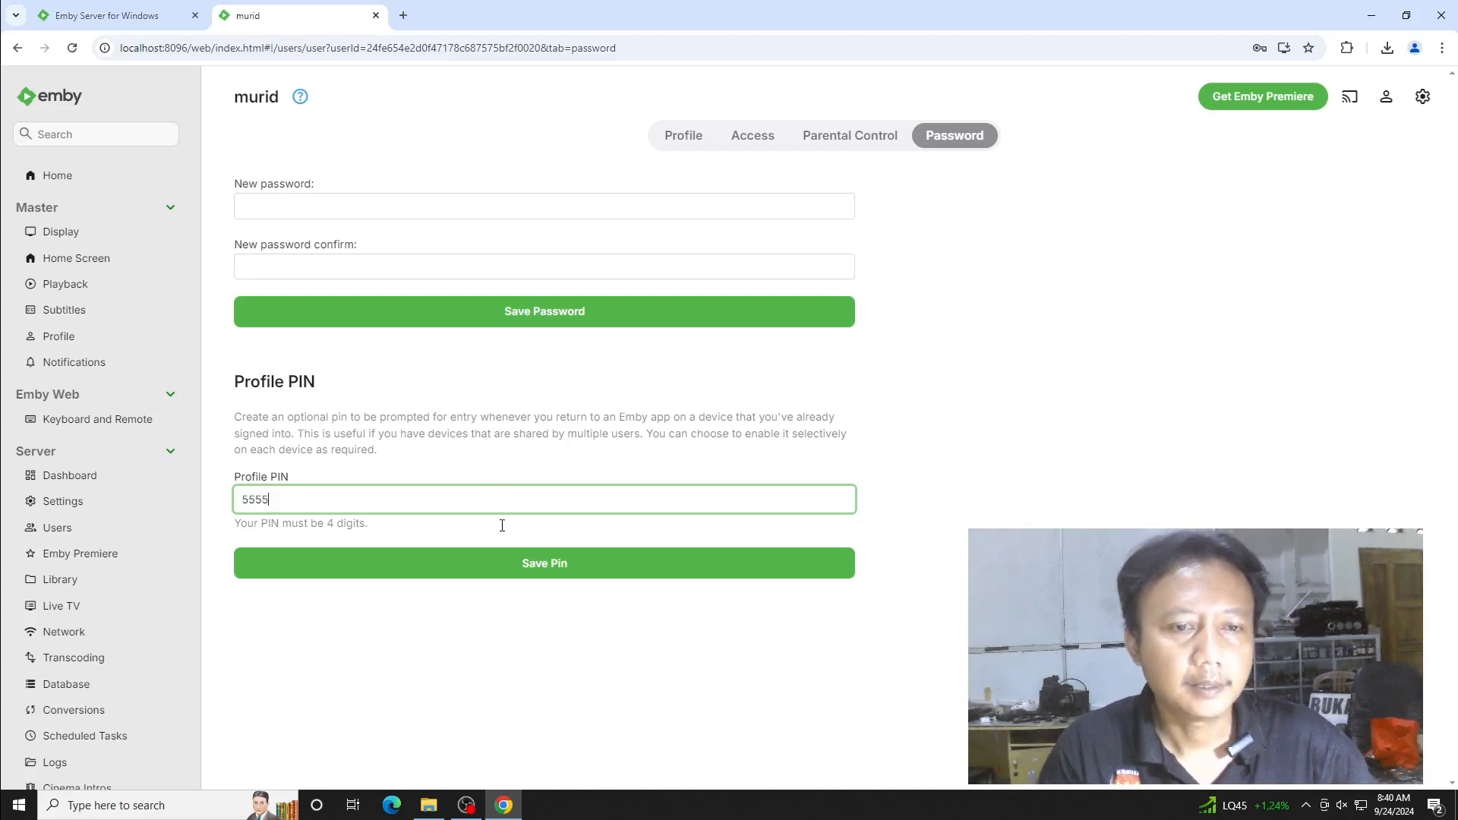
click(473, 565)
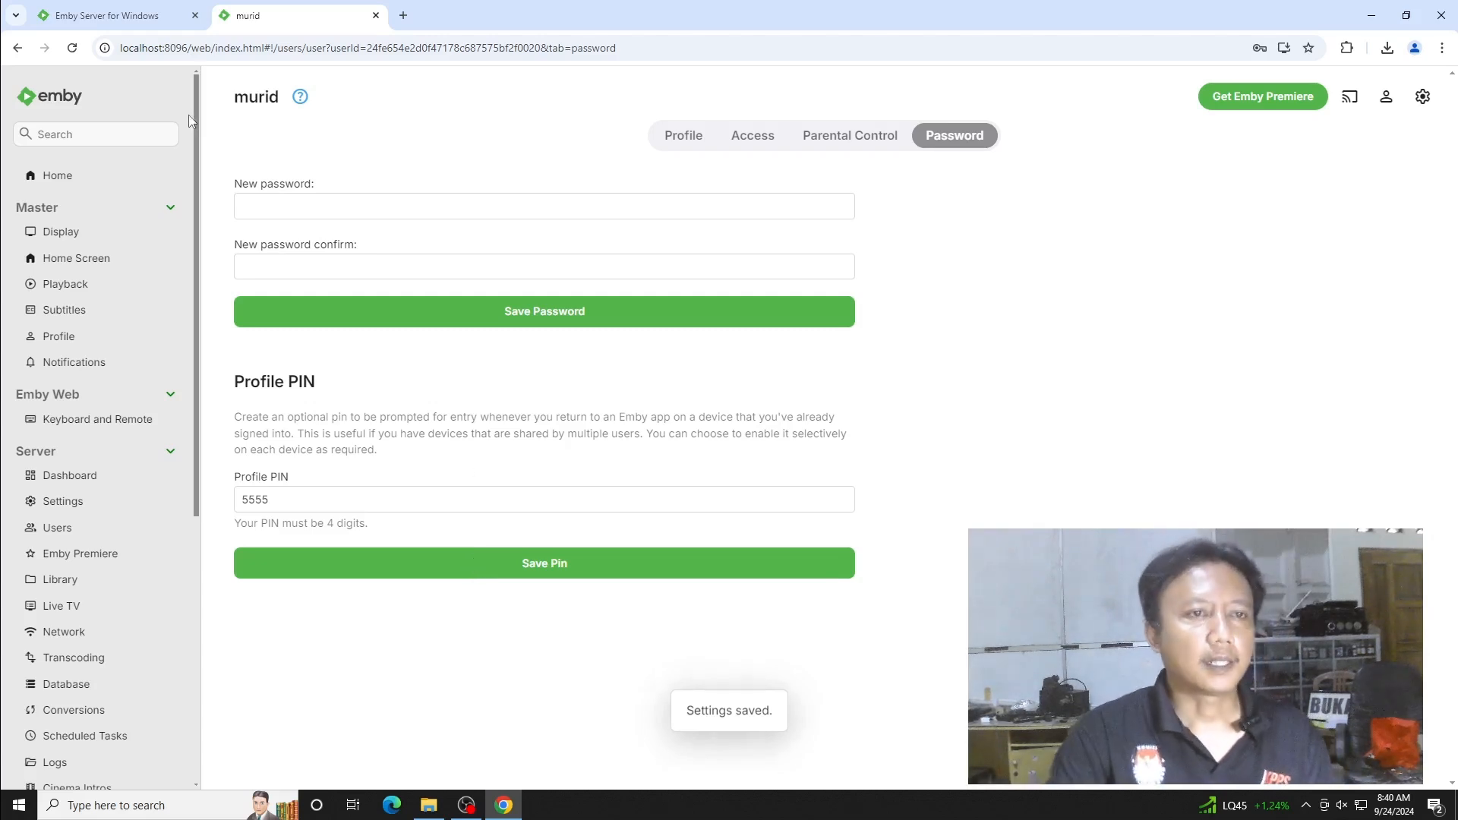
drag(188, 47, 109, 52)
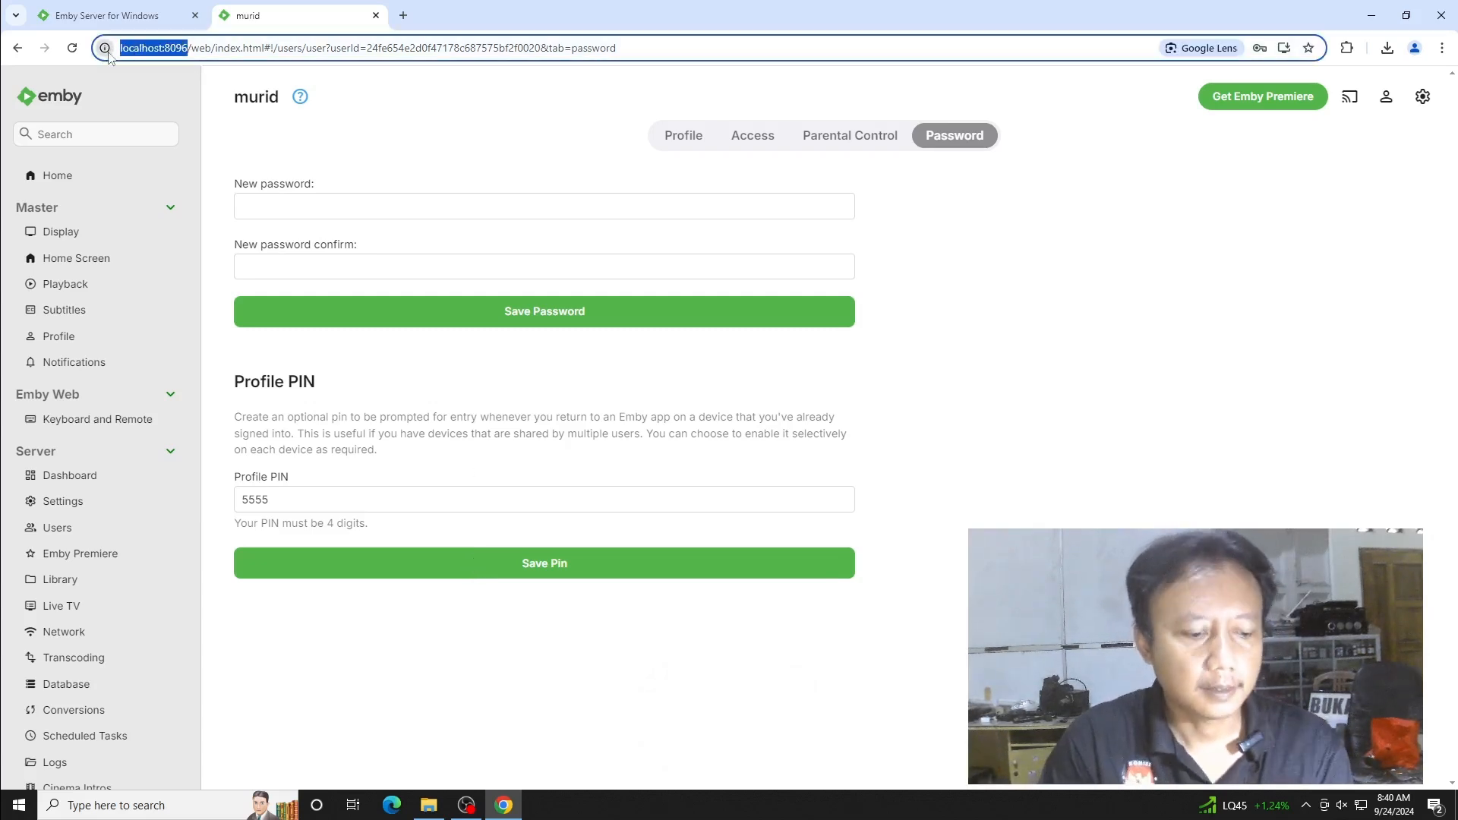
- Open Microsoft Edge and load the pasted localhost:8096 server address
click(394, 803)
right_click(434, 54)
click(494, 201)
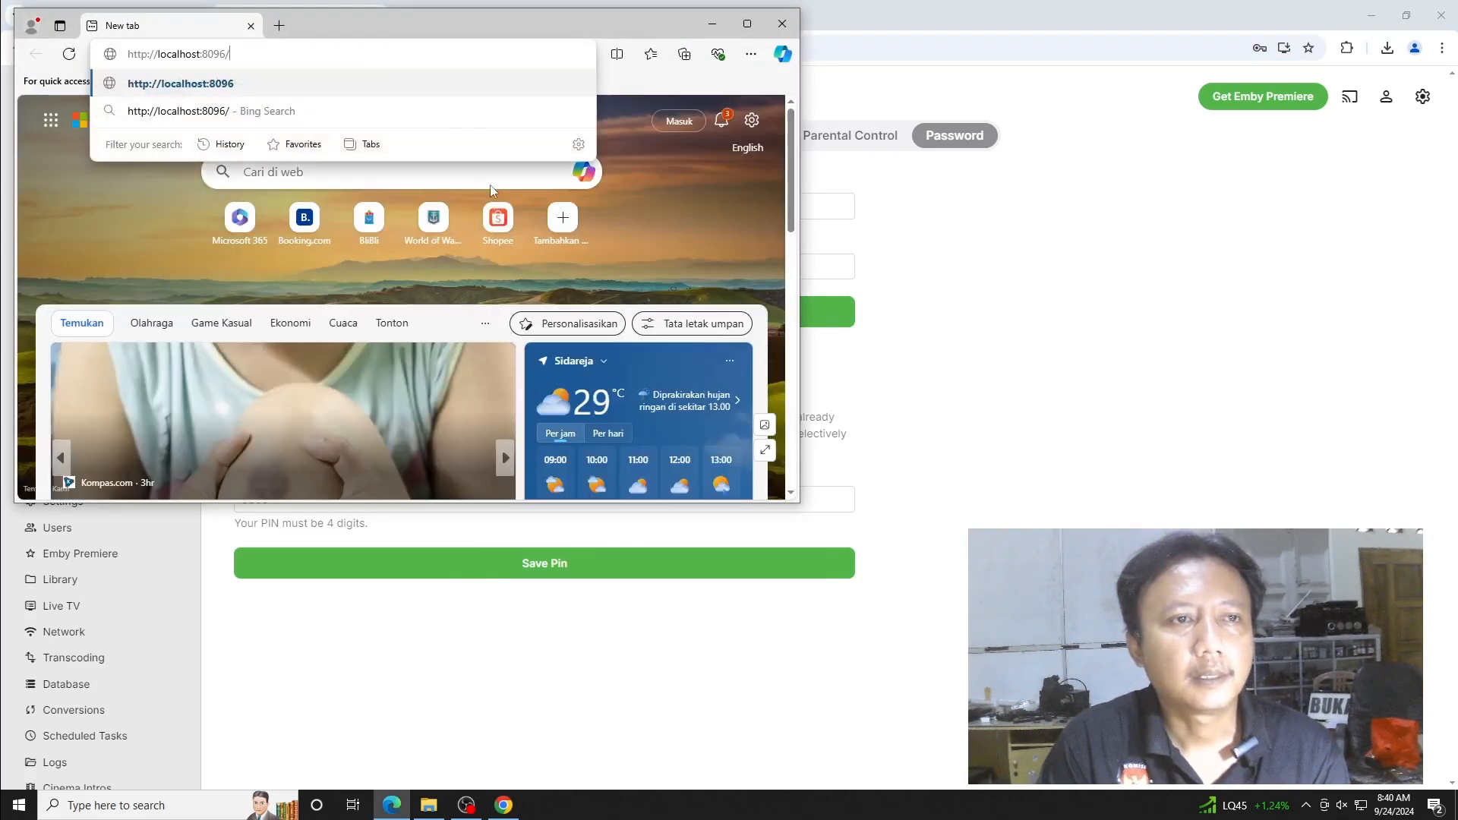
key(Return)
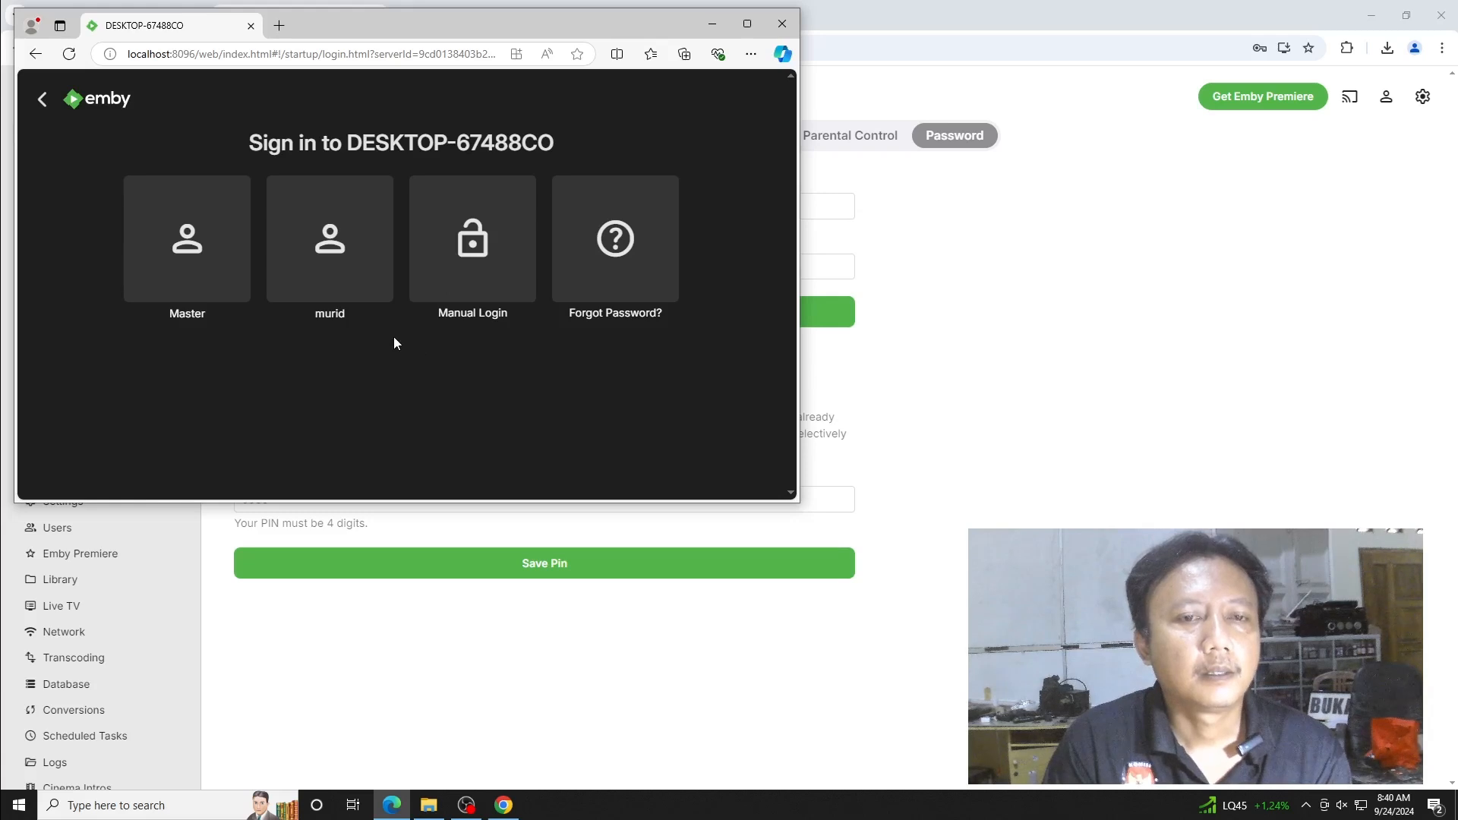
- Sign in as murid with the password, maximize Edge, and answer the profile PIN prompt
click(337, 316)
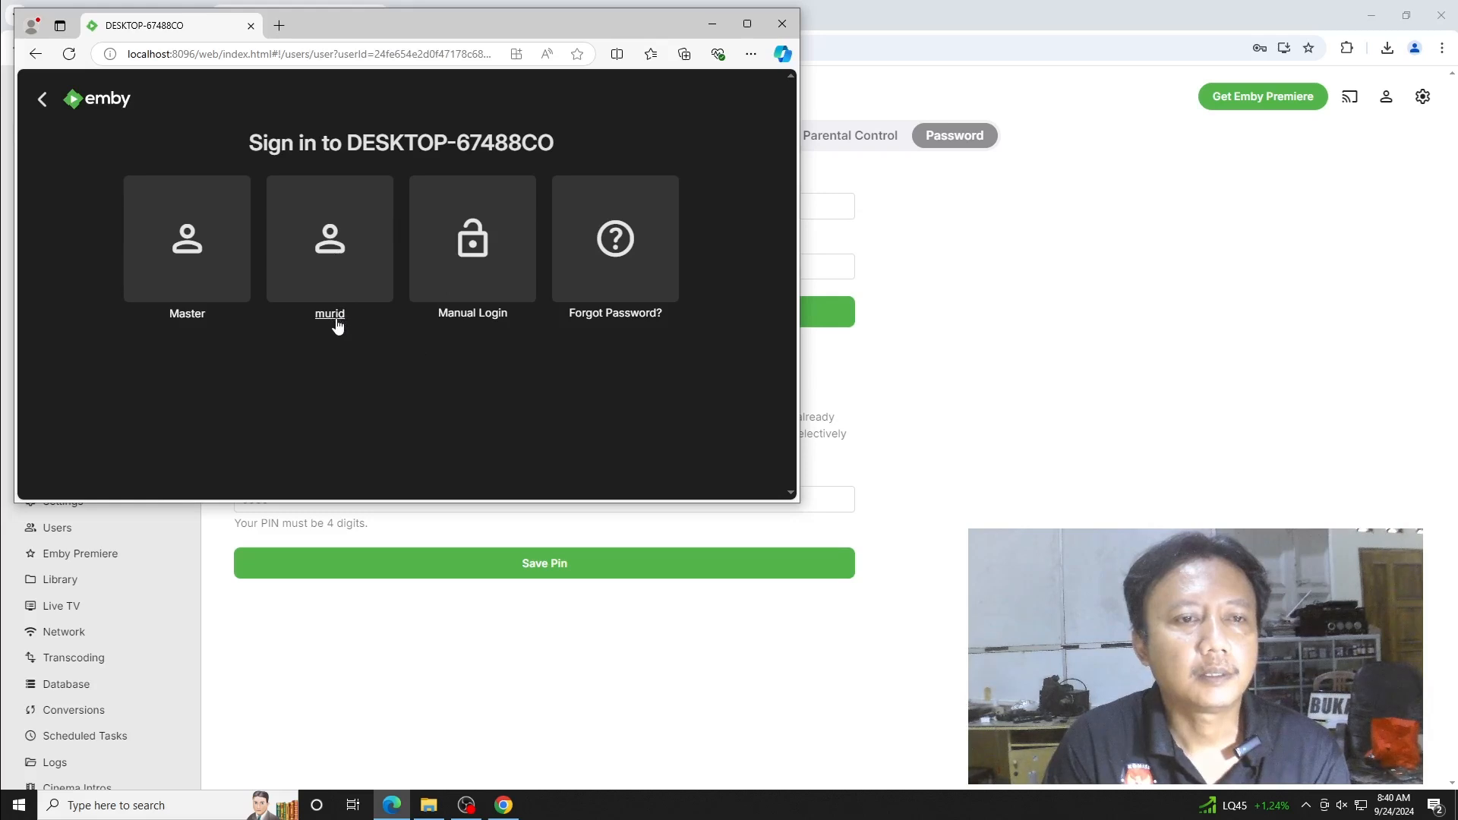
click(334, 232)
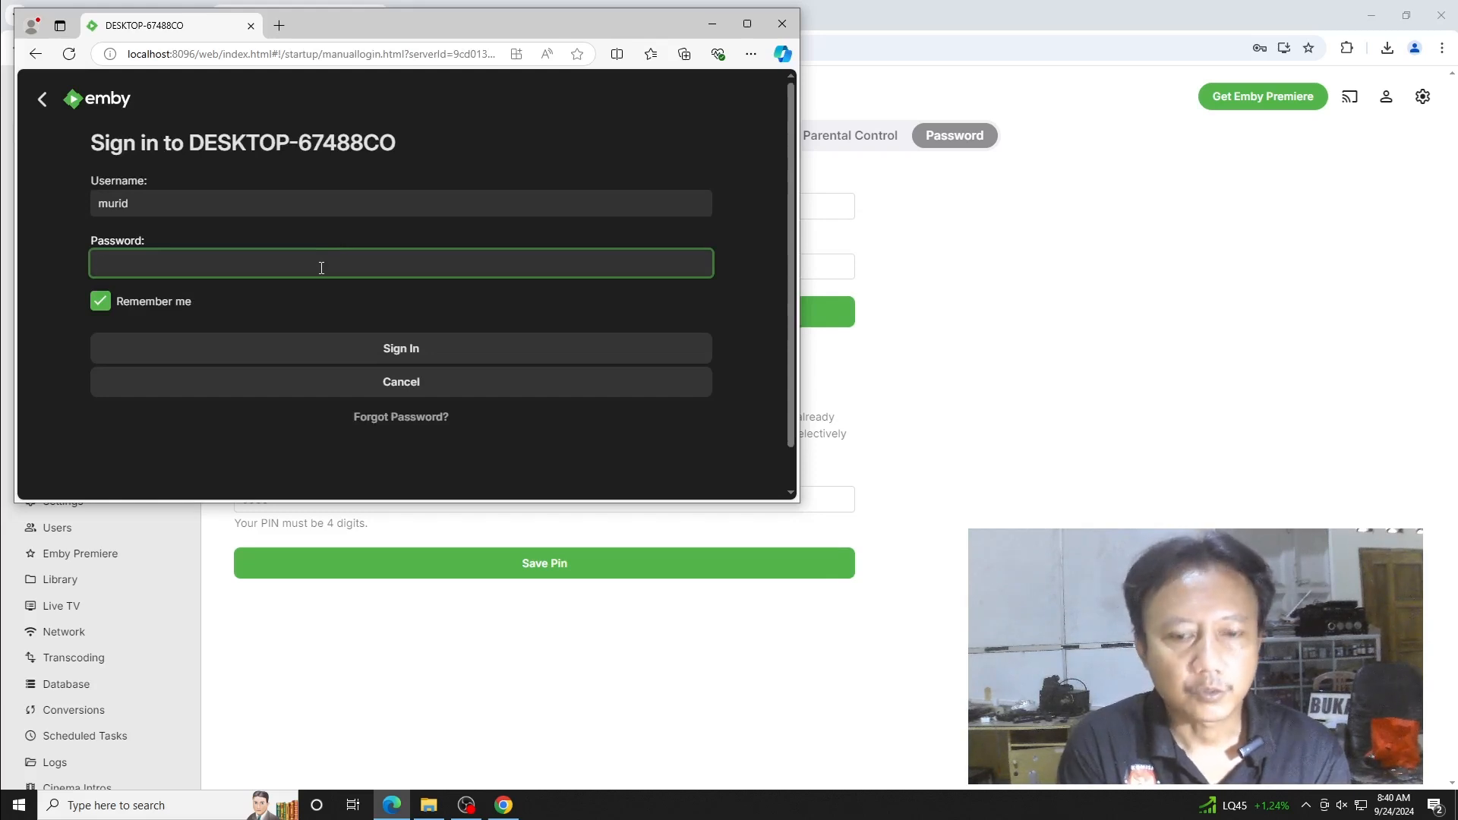
text(••)
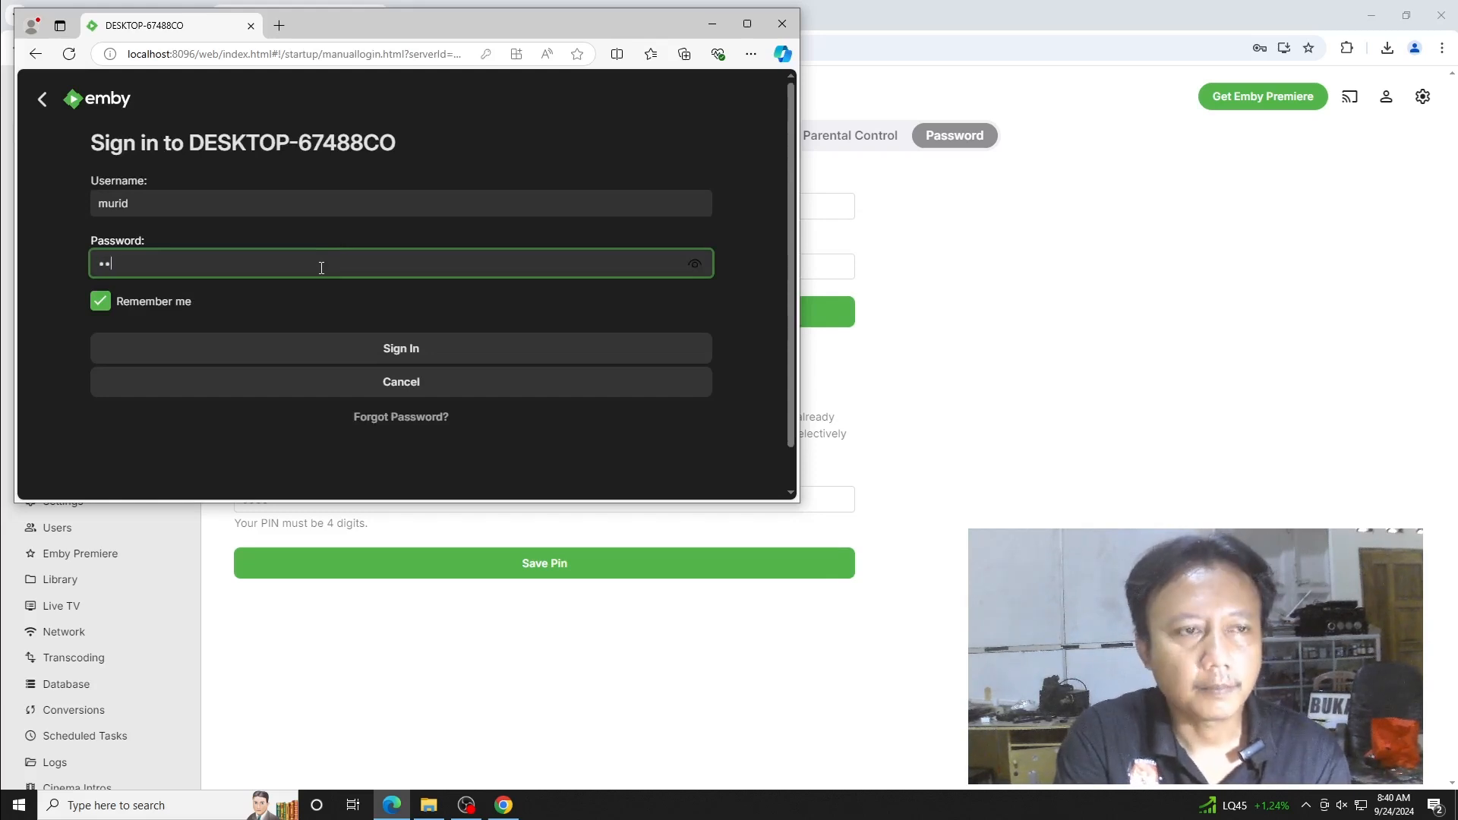
click(334, 353)
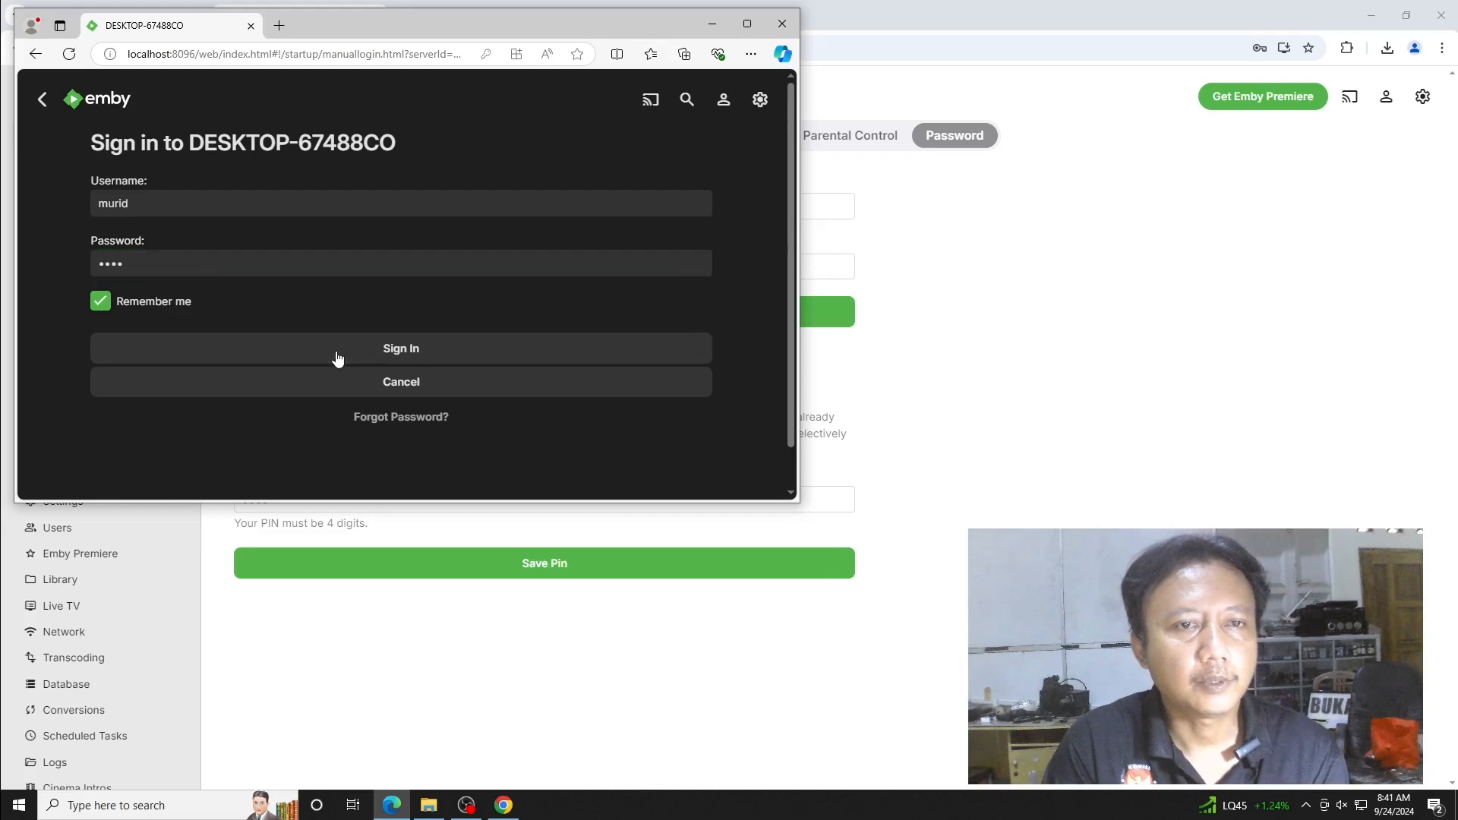
click(748, 23)
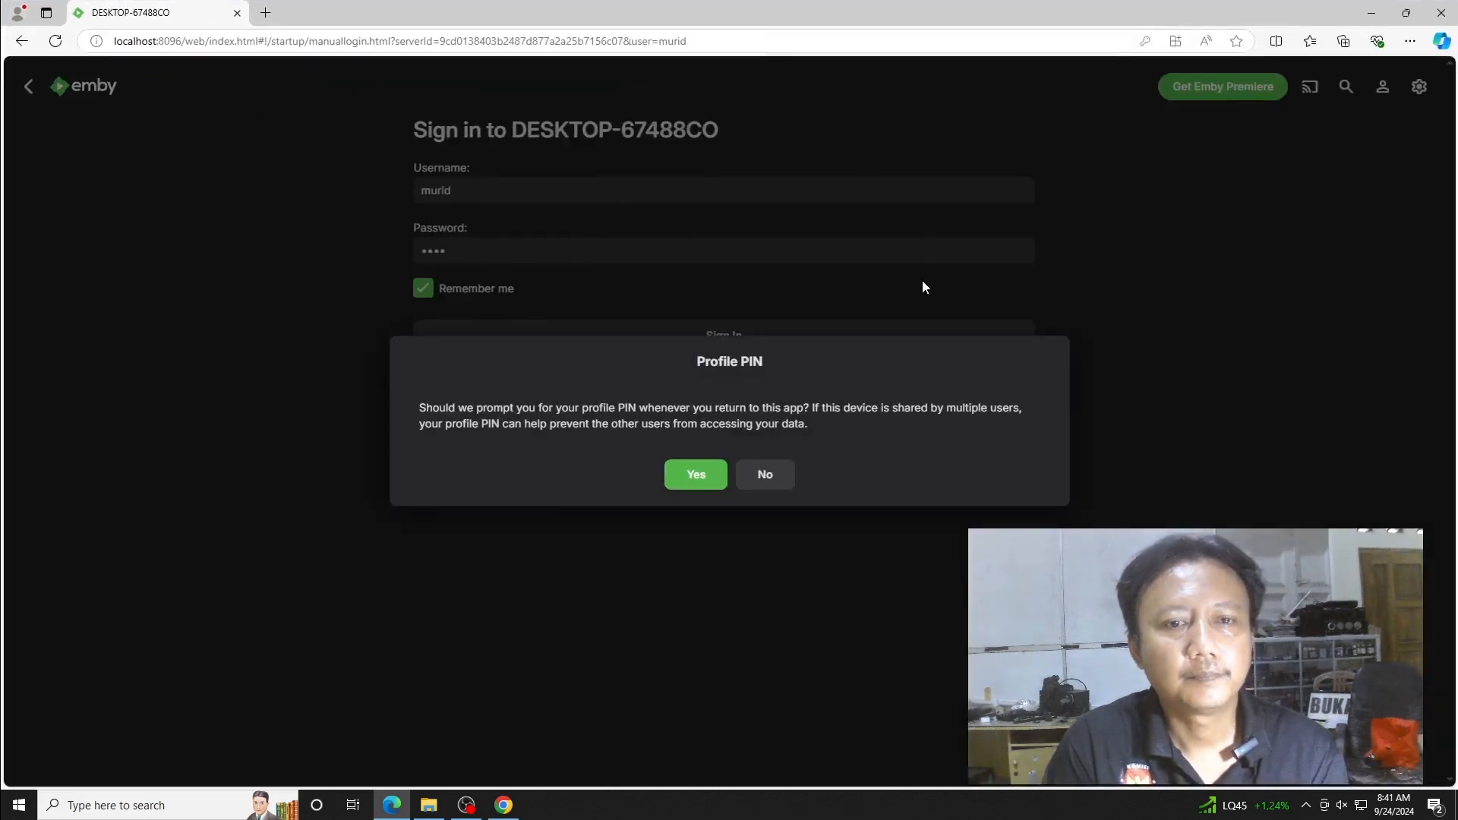
click(672, 483)
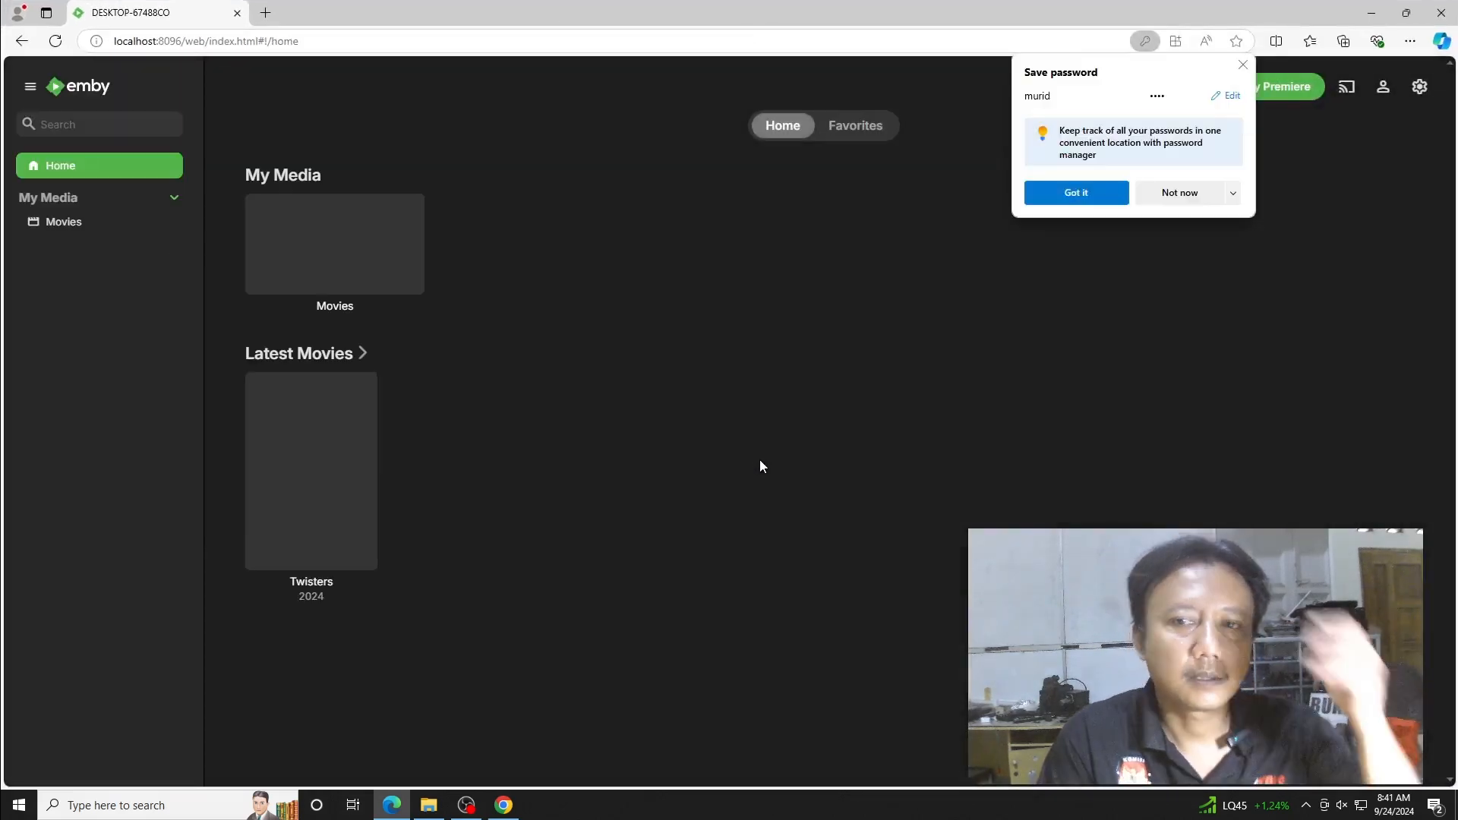
- Decline Edge's password save, play Twisters briefly, return Home, and switch back to Chrome
click(1147, 199)
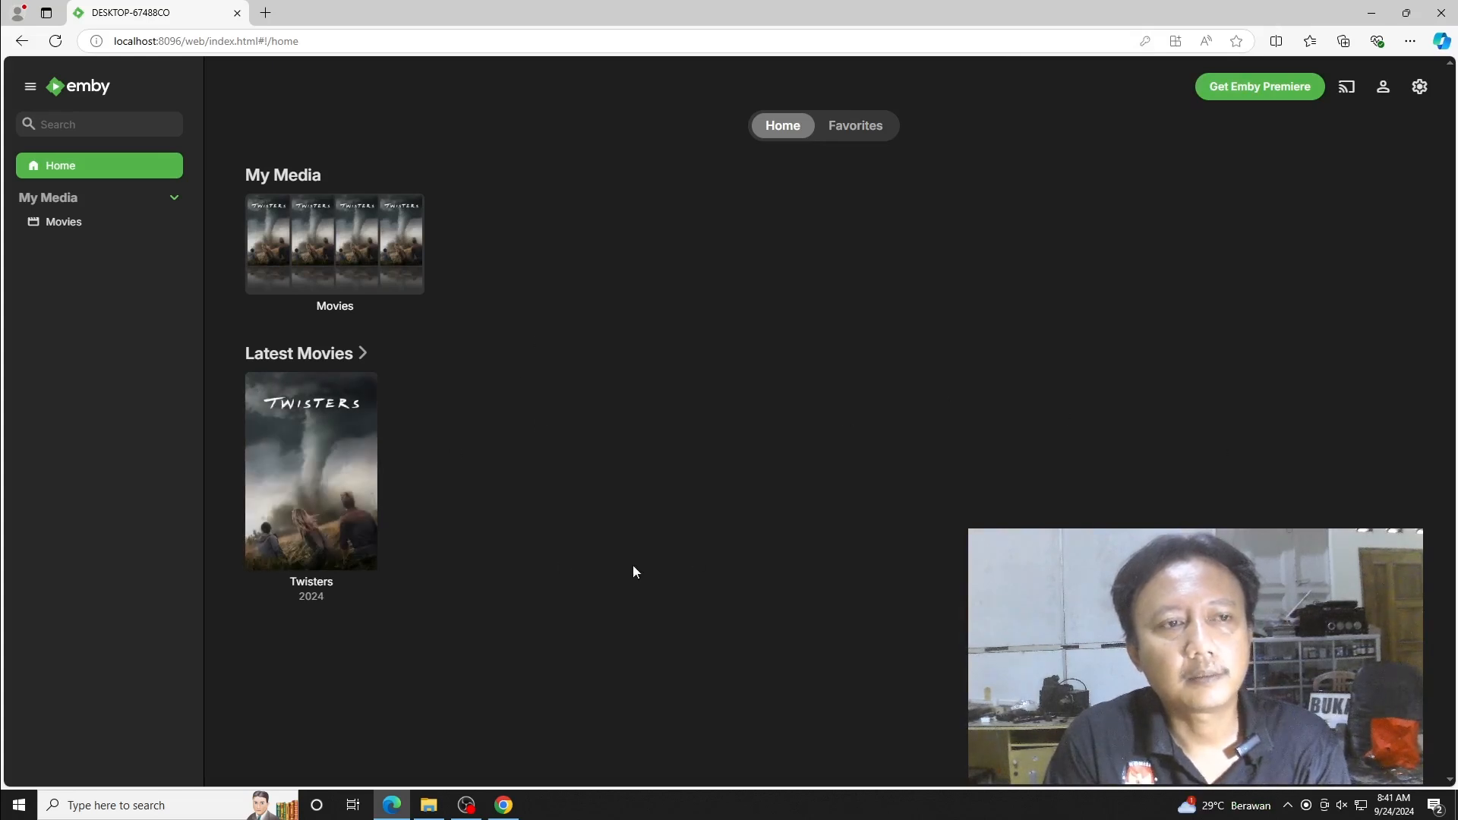
click(314, 473)
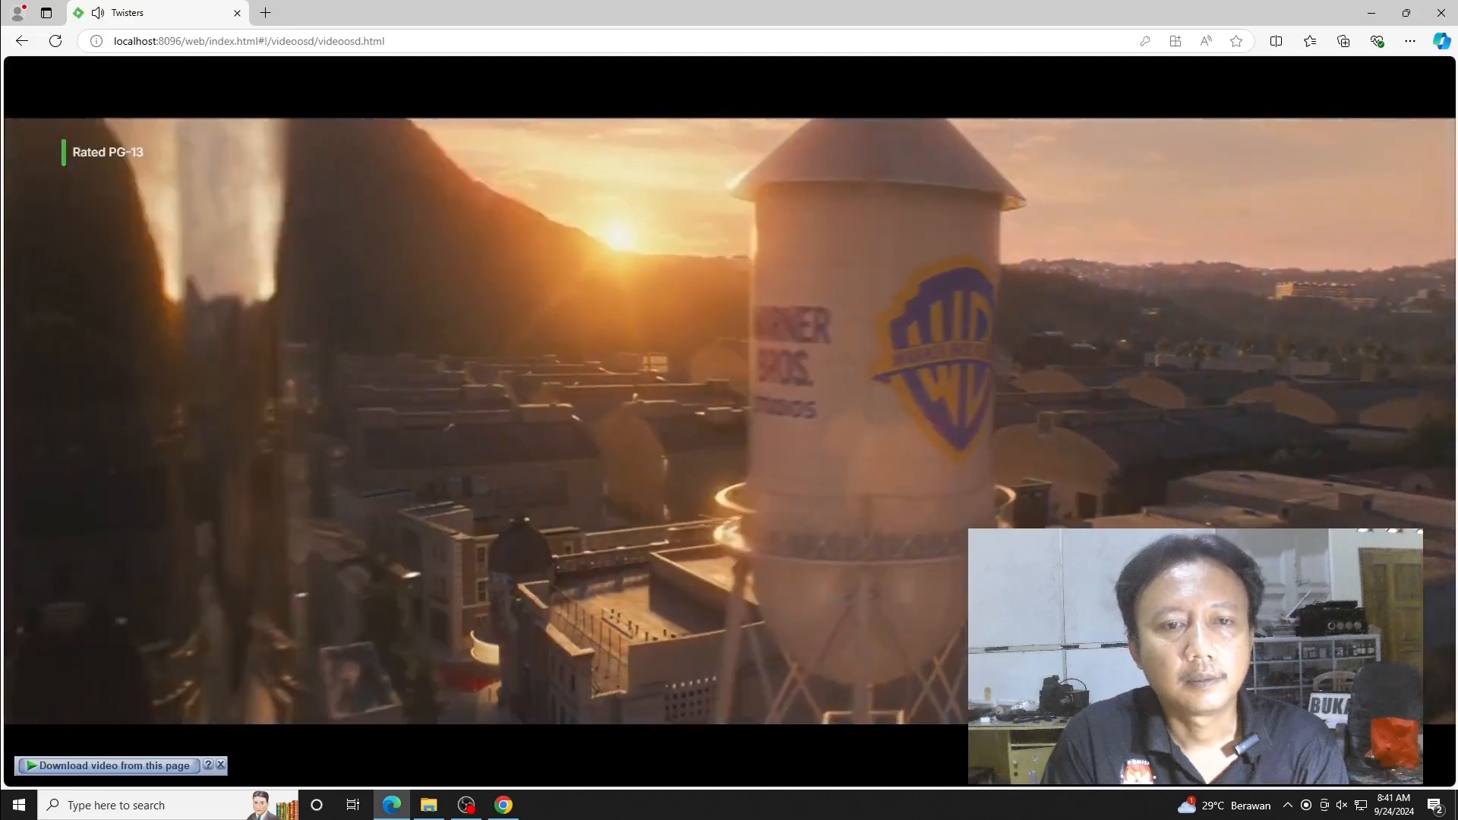
mouse_move(170, 203)
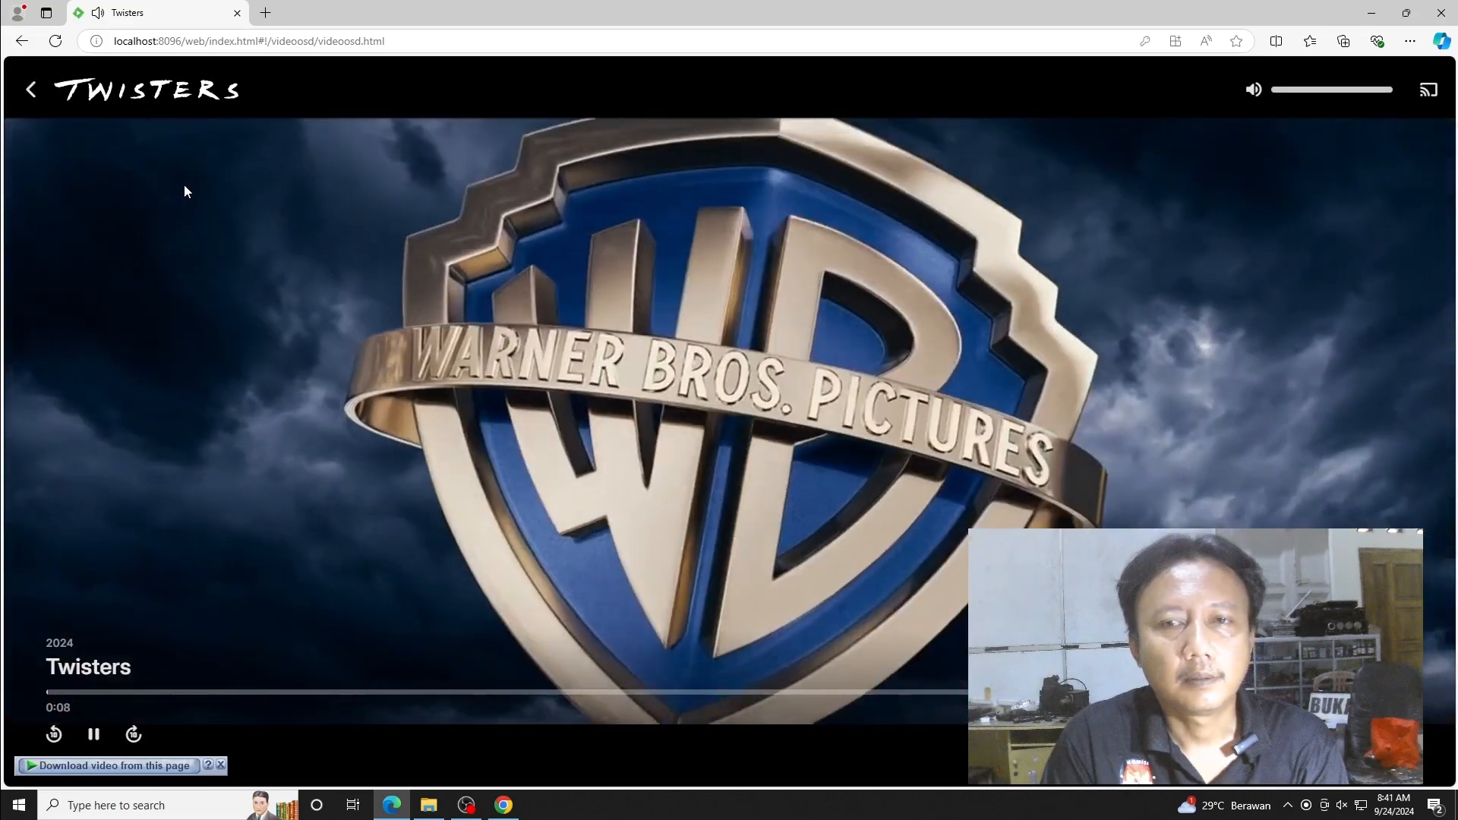
click(27, 91)
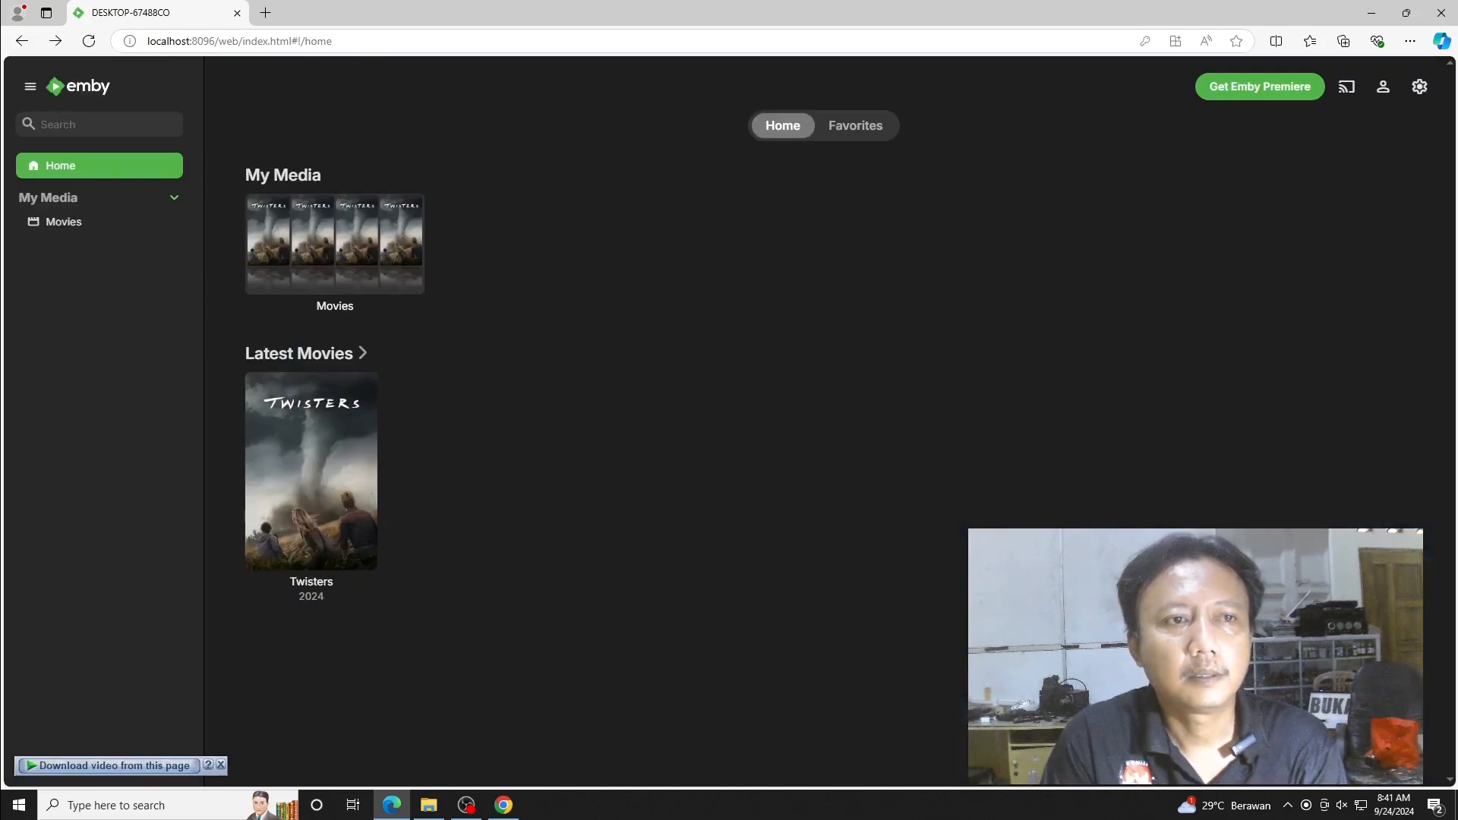
click(503, 805)
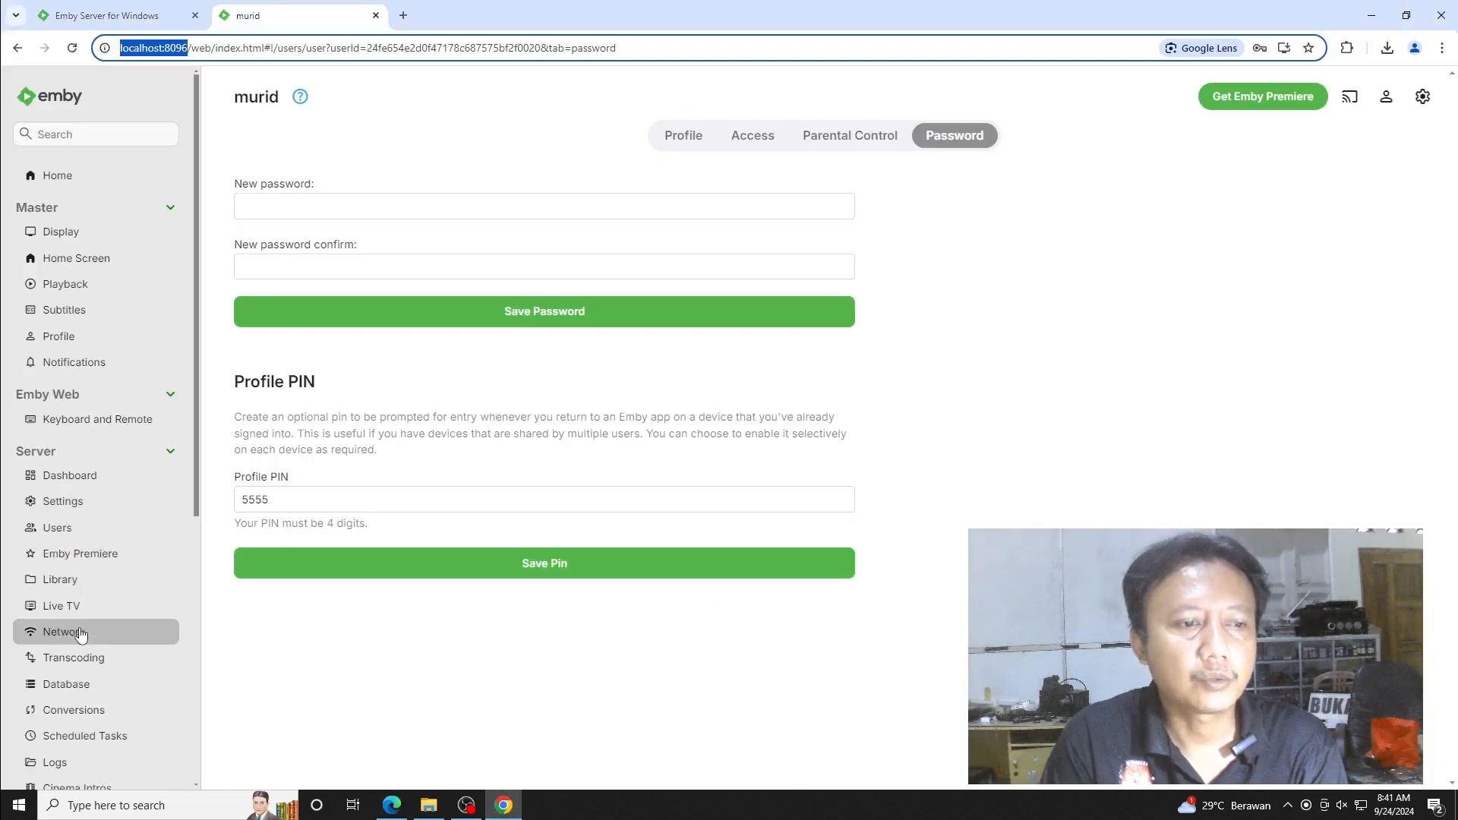
- Start a new Home videos & photos library with the display name 'Tutorial'
click(61, 580)
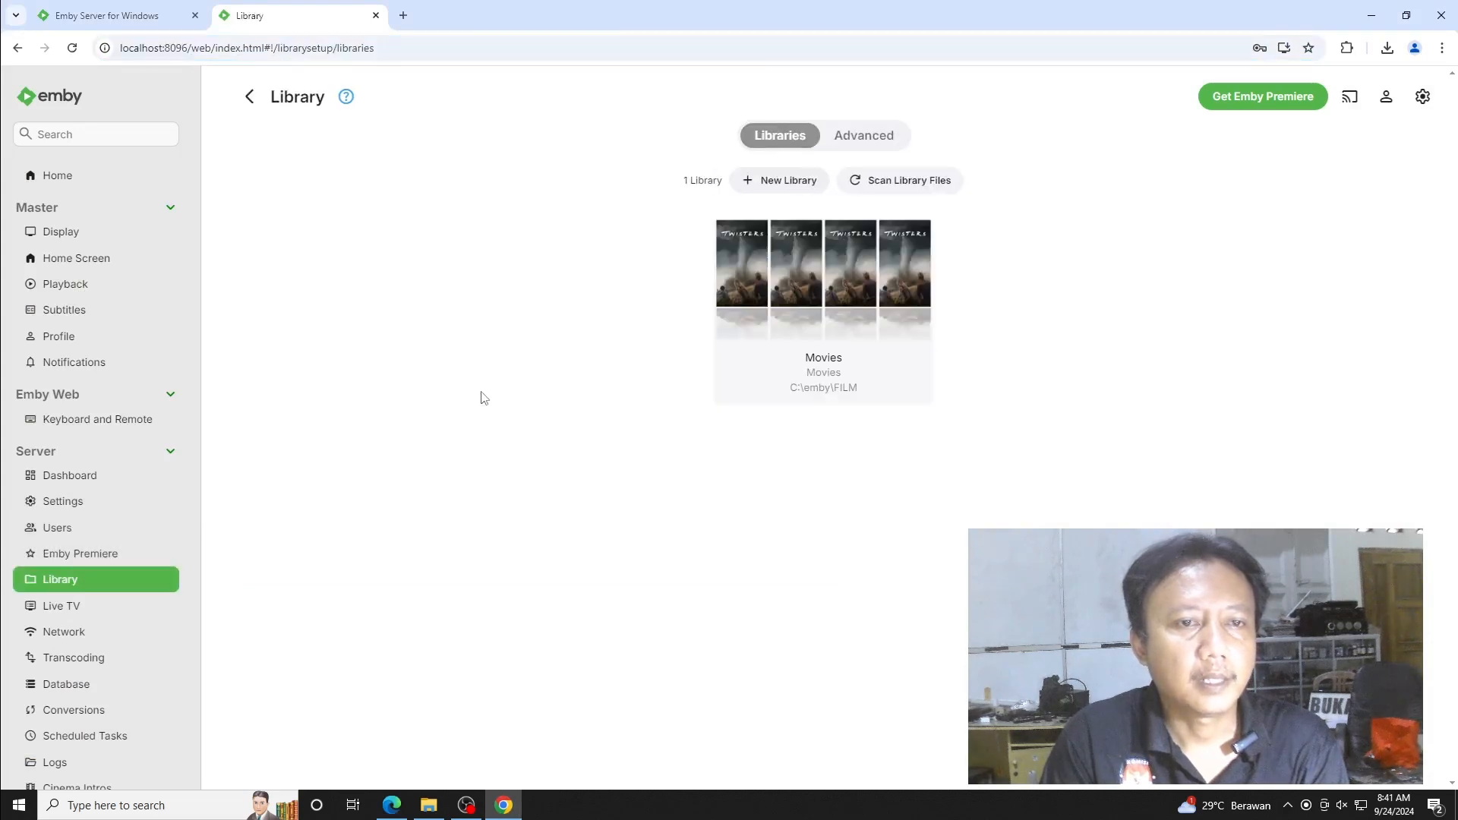
click(806, 183)
click(623, 261)
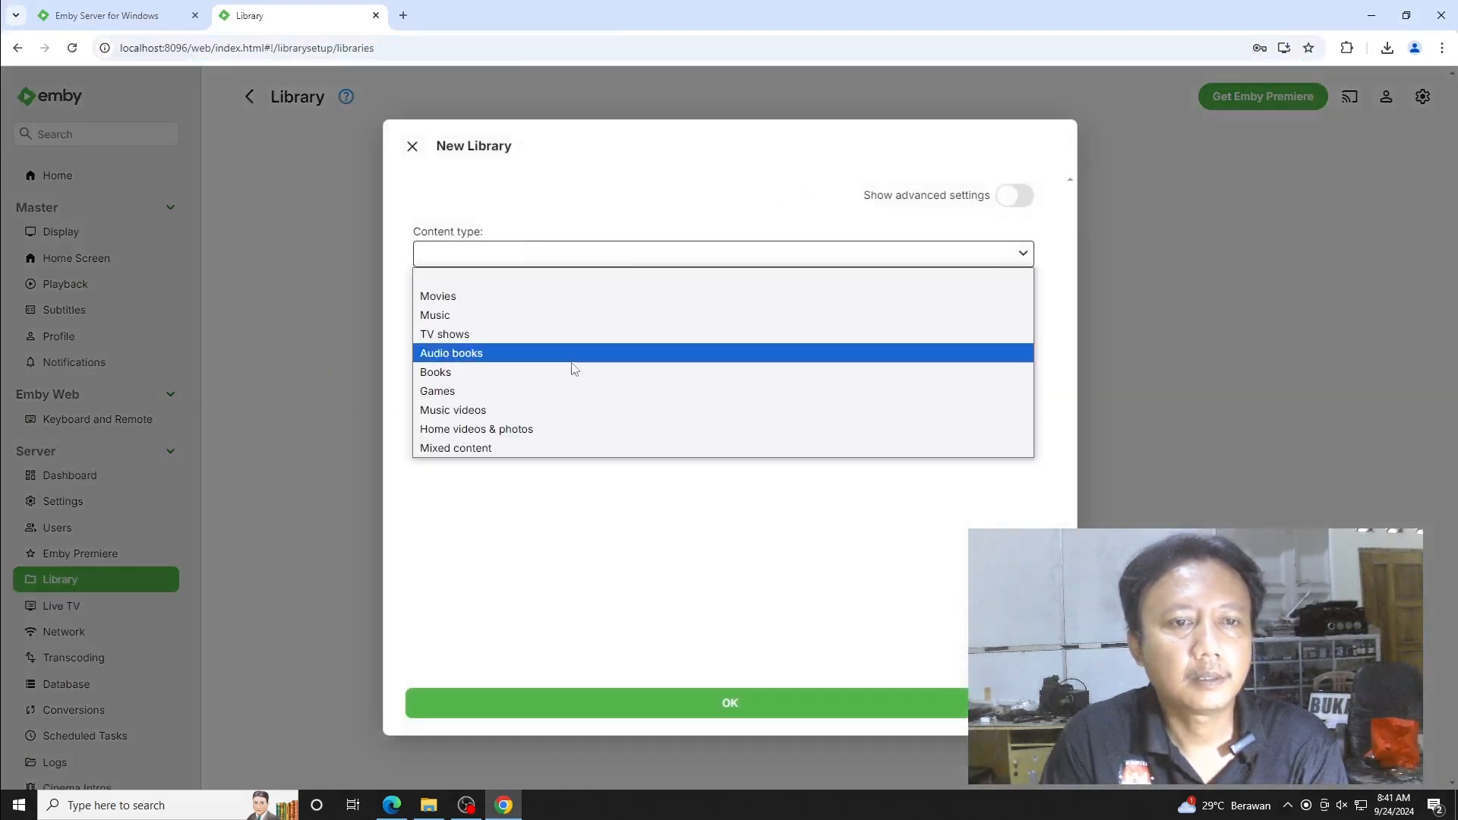
click(522, 430)
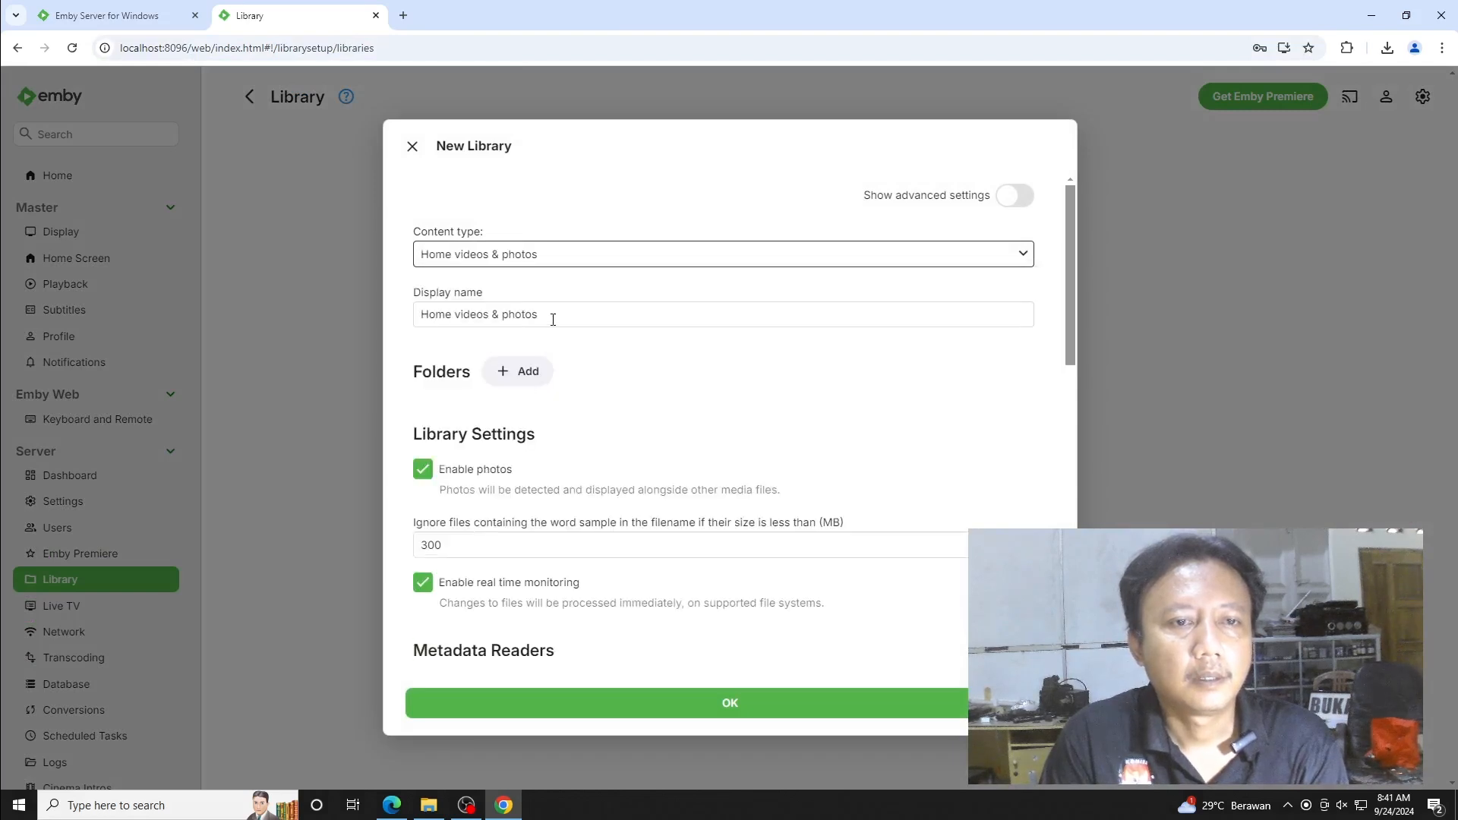
drag(552, 319, 360, 307)
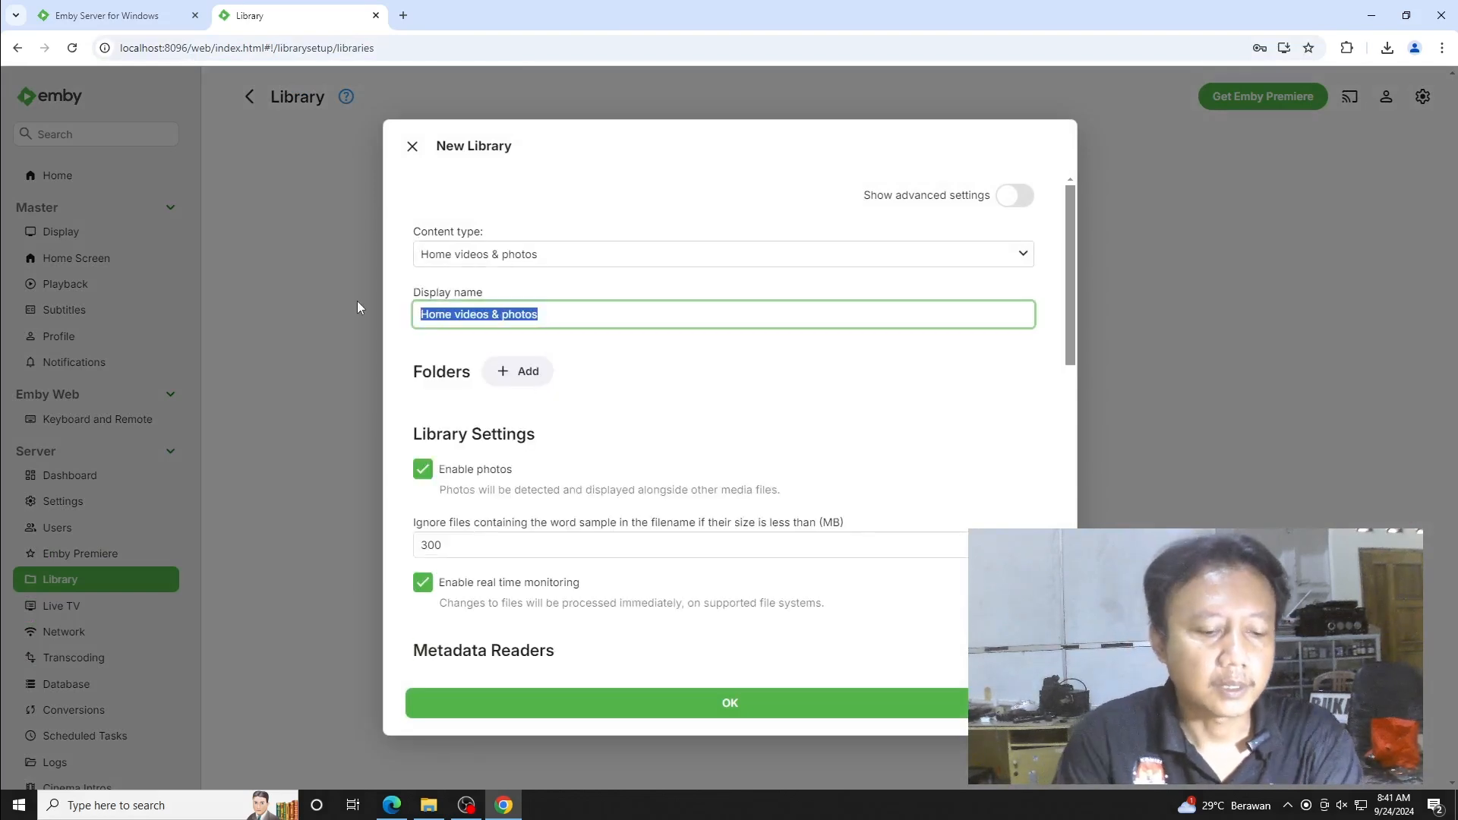
text(Tutorial)
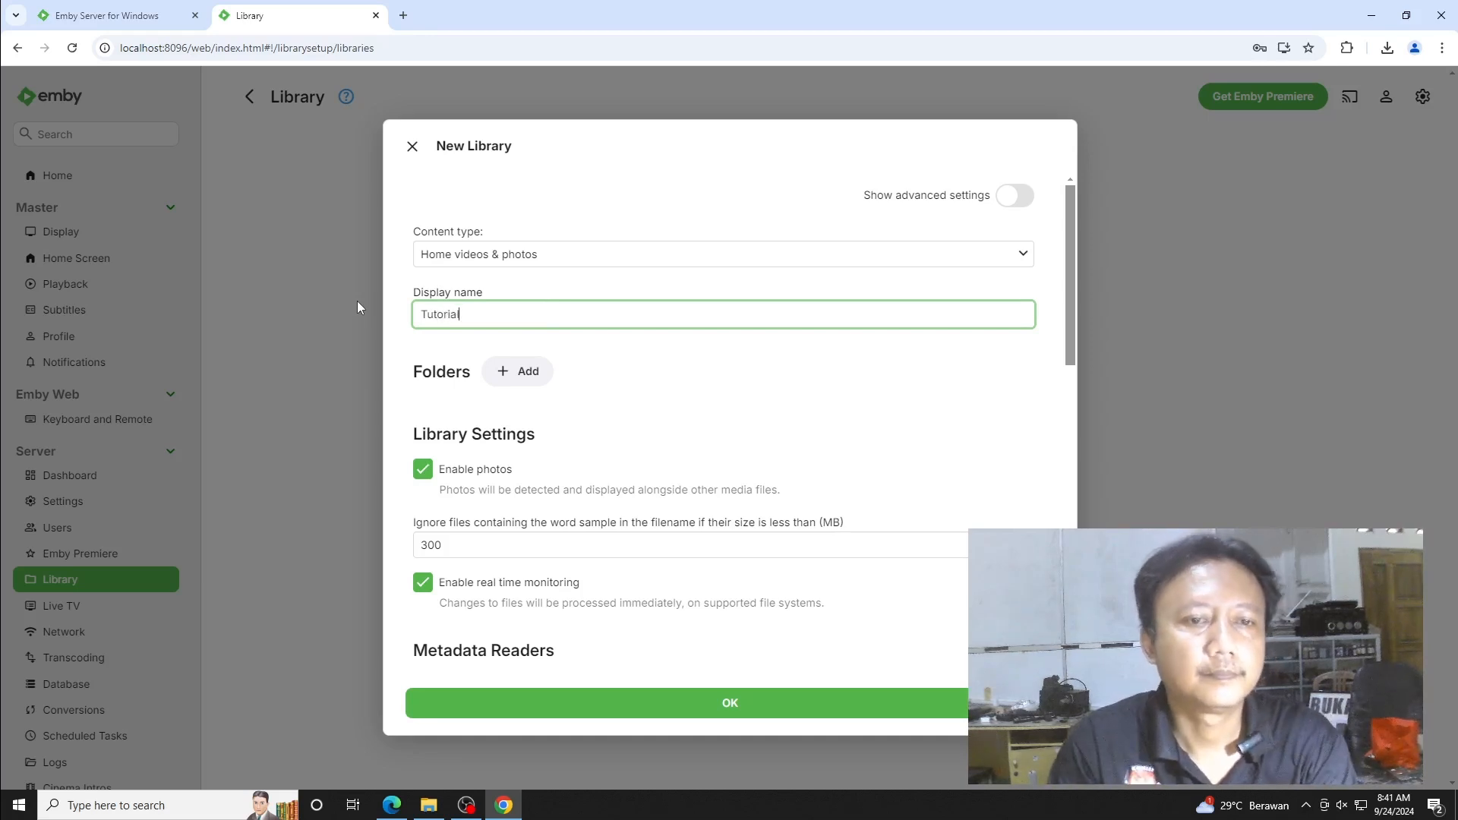
- Add C:\emby\Tutorial as its media folder and create the Tutorial library
click(513, 372)
click(528, 389)
click(480, 521)
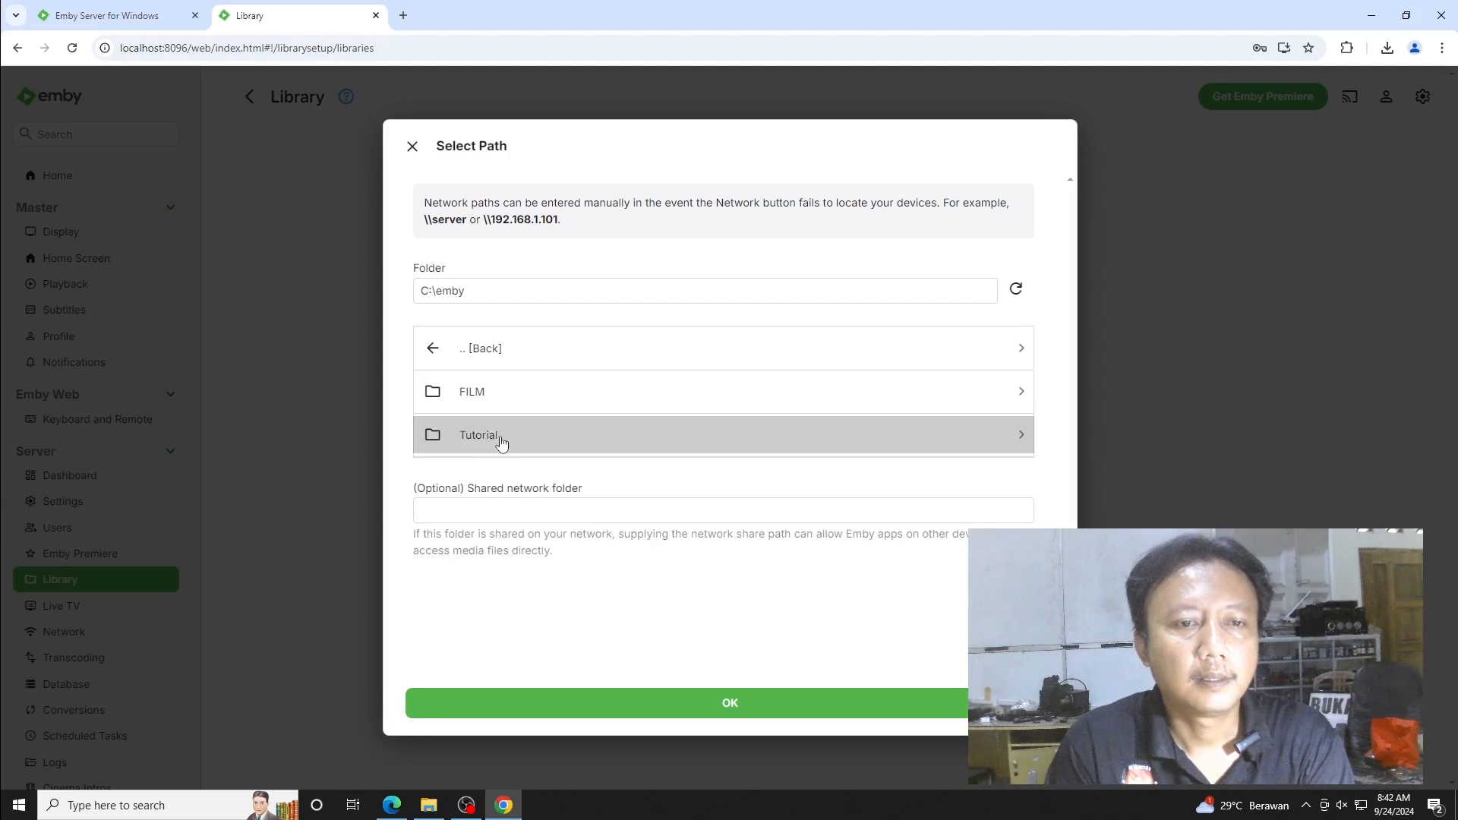
click(464, 439)
click(738, 705)
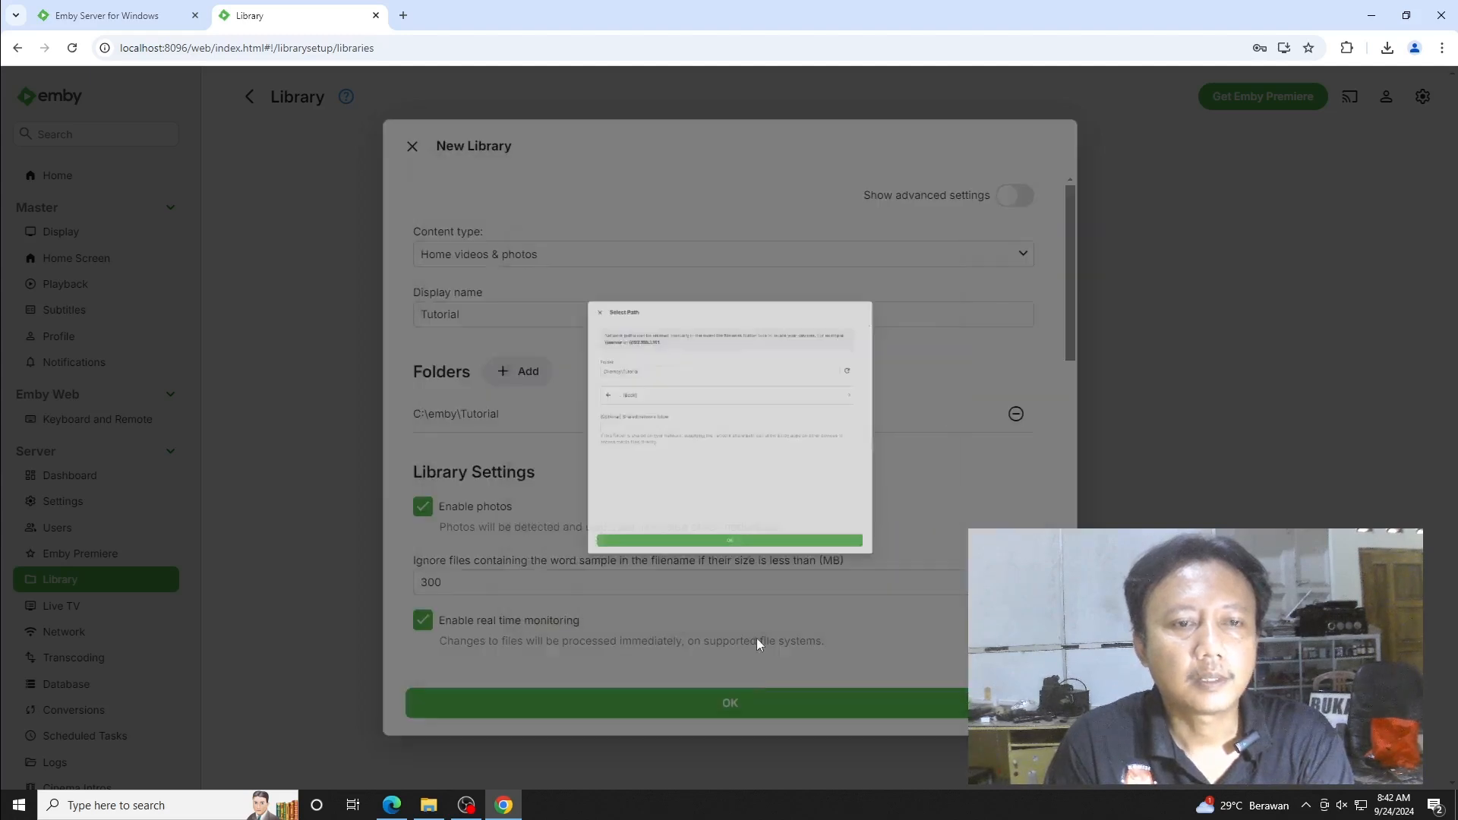
click(729, 705)
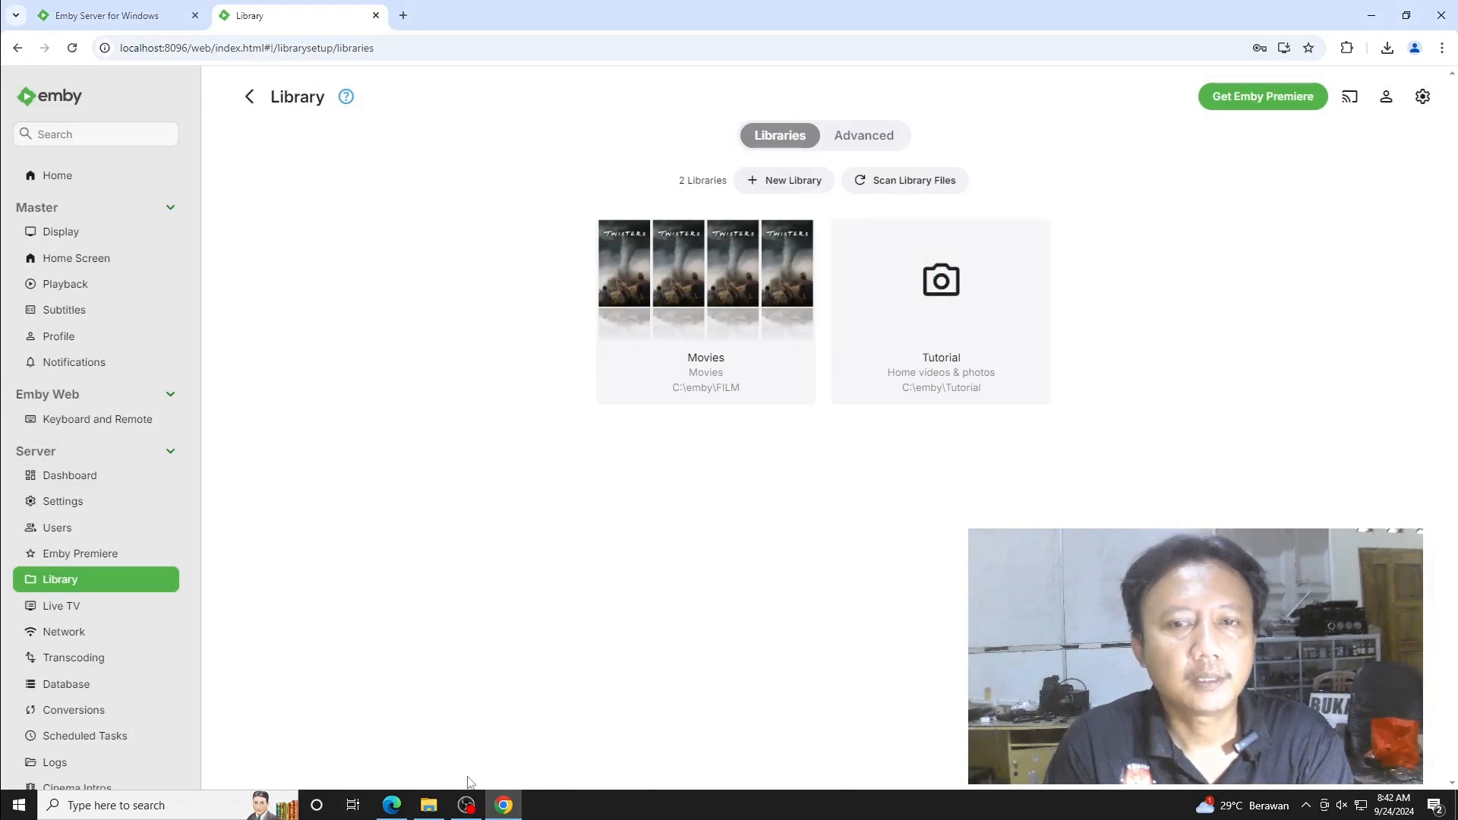
- In Edge, reload Home, open the Tutorial library, play its second video, then close it and minimize Edge
click(392, 805)
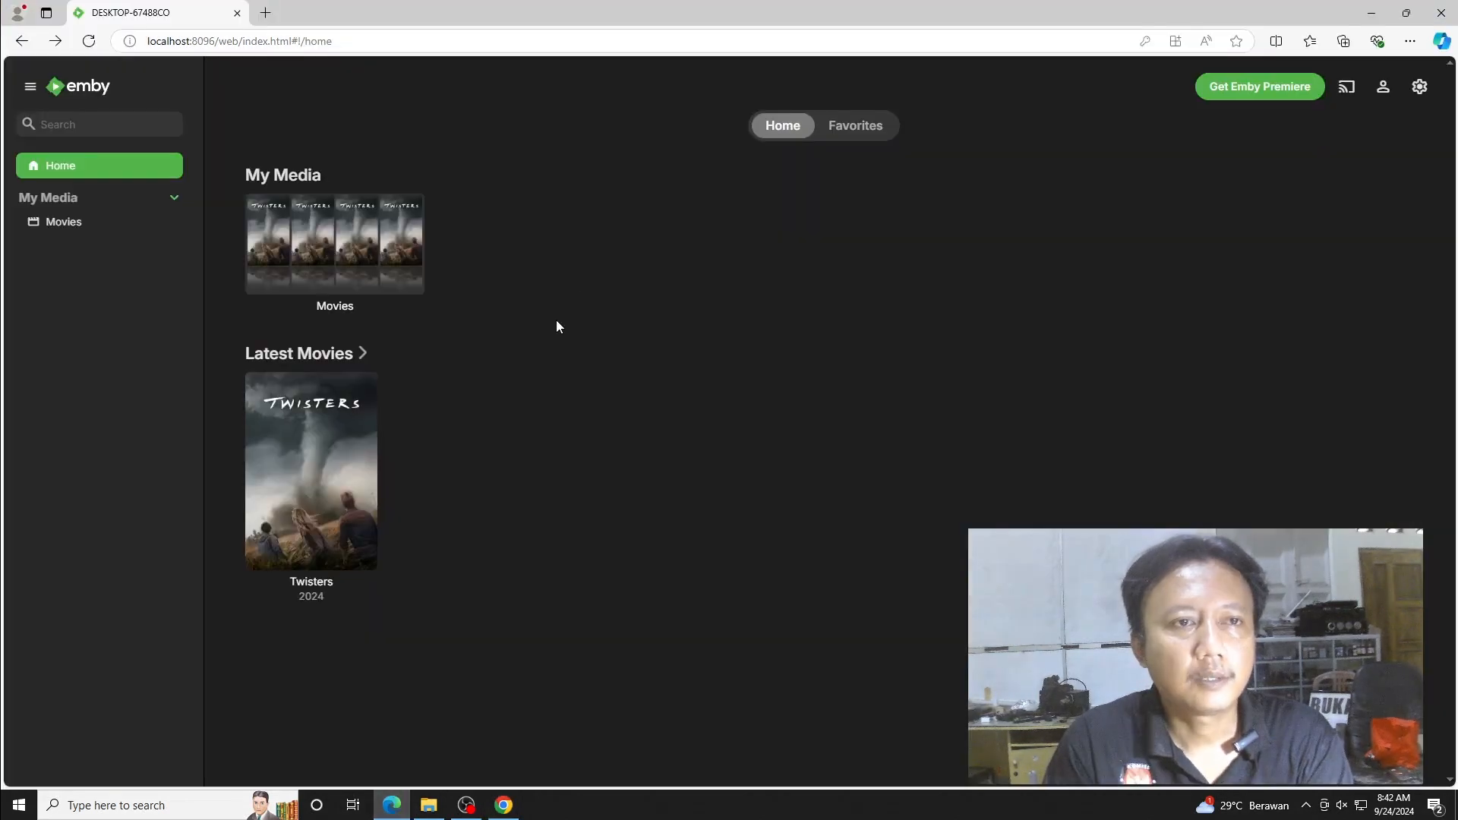
click(386, 38)
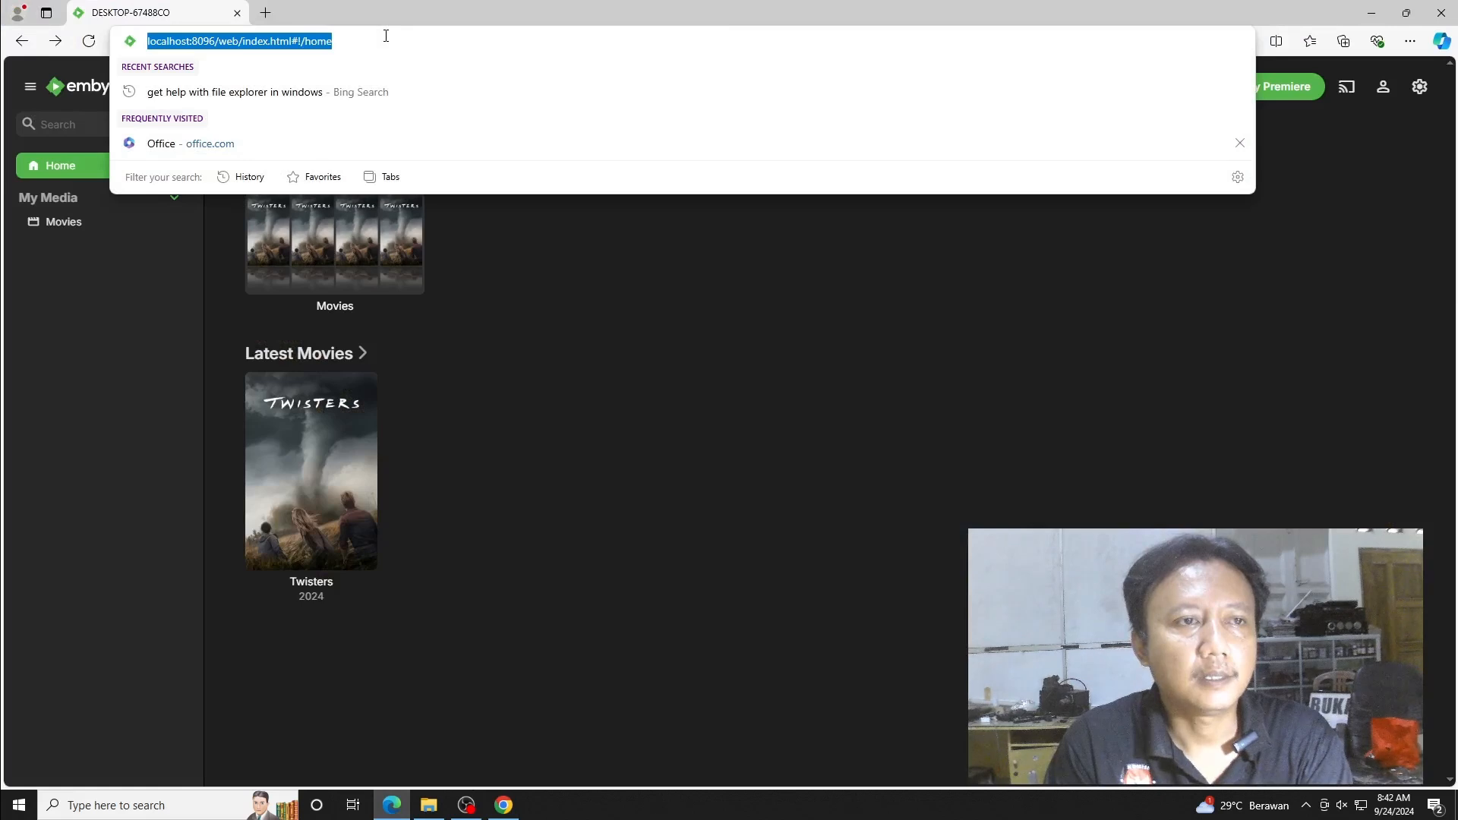
click(89, 41)
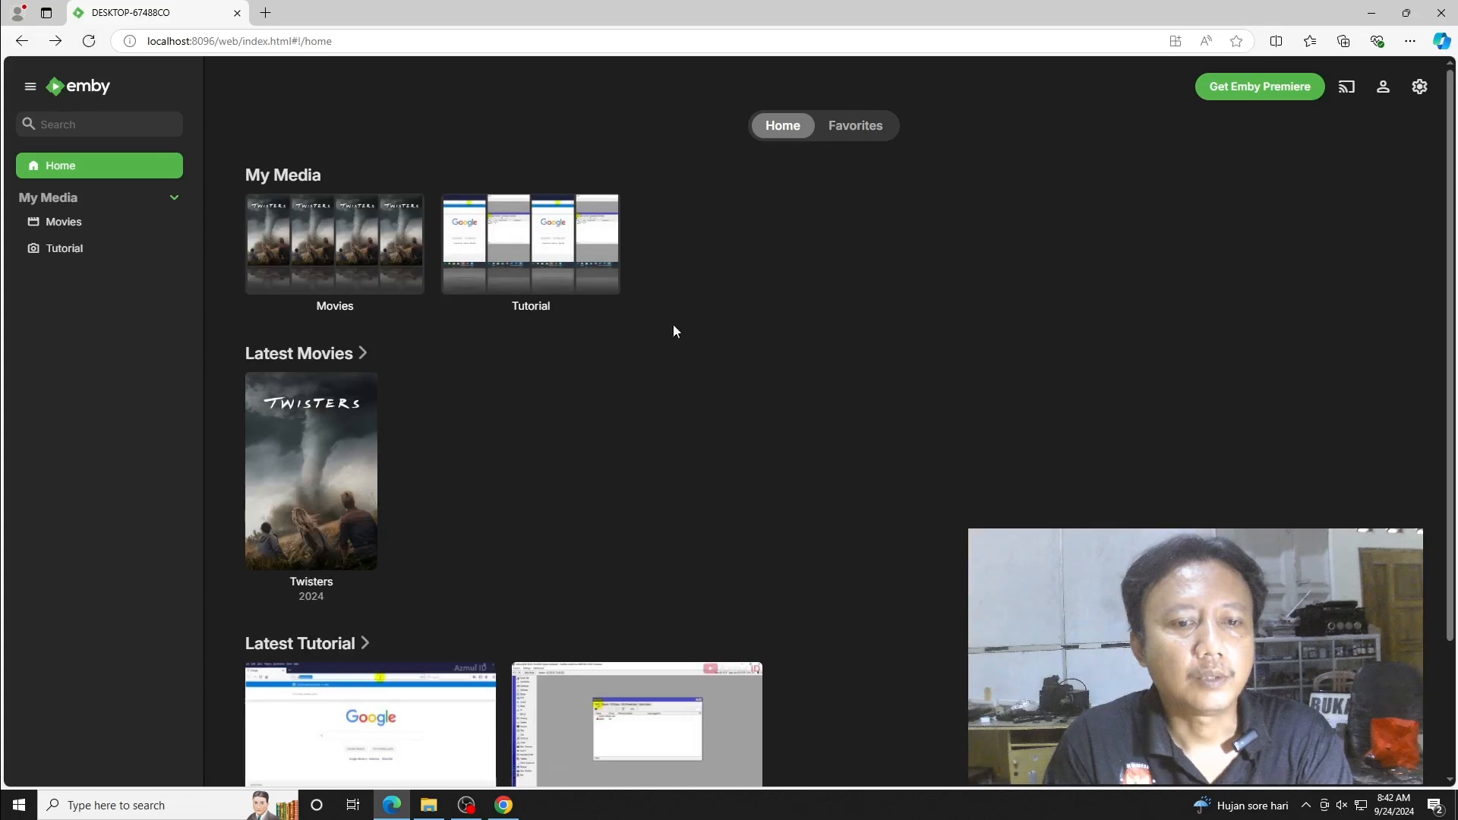
click(534, 253)
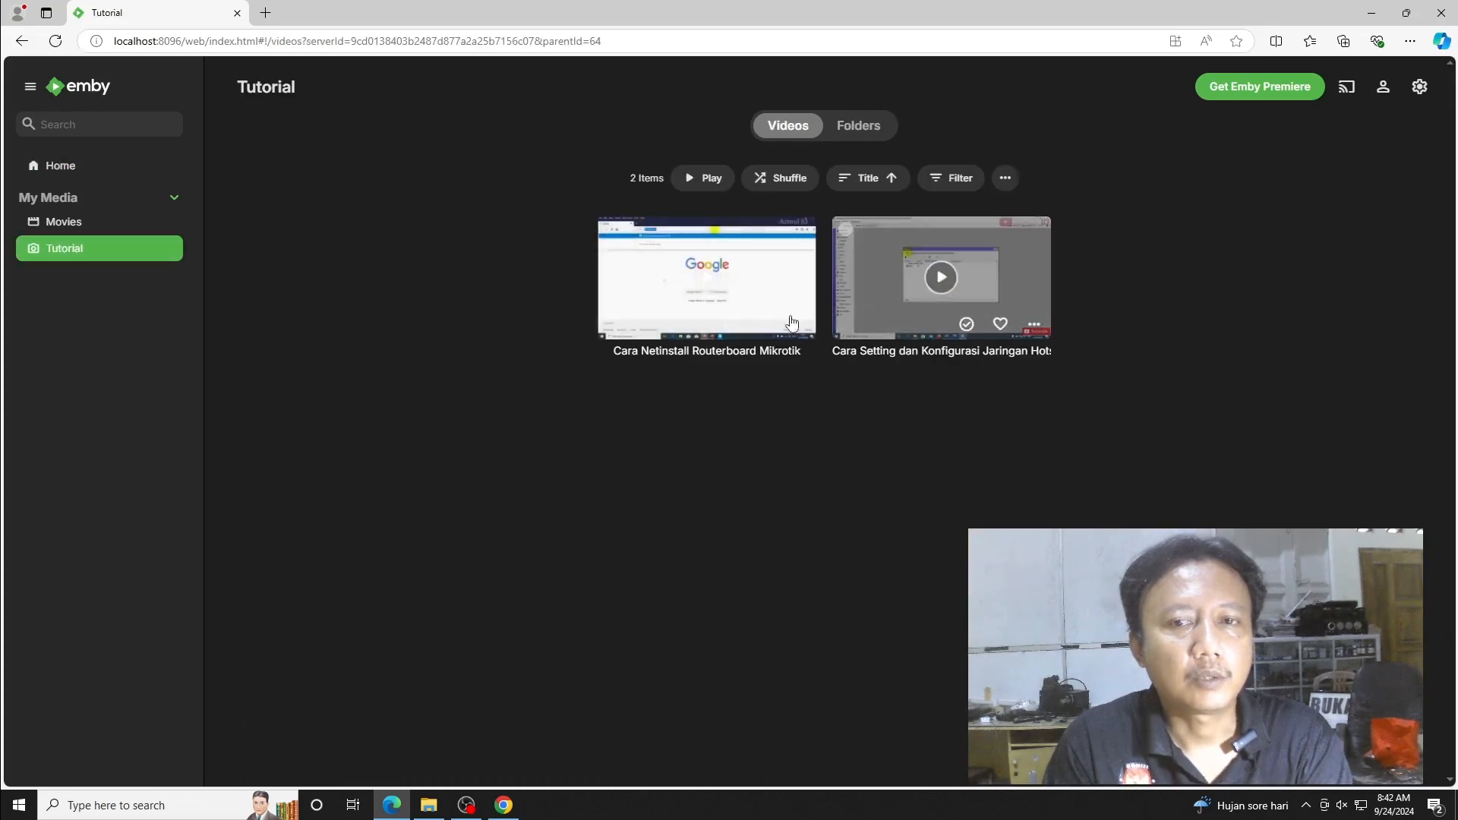
click(941, 279)
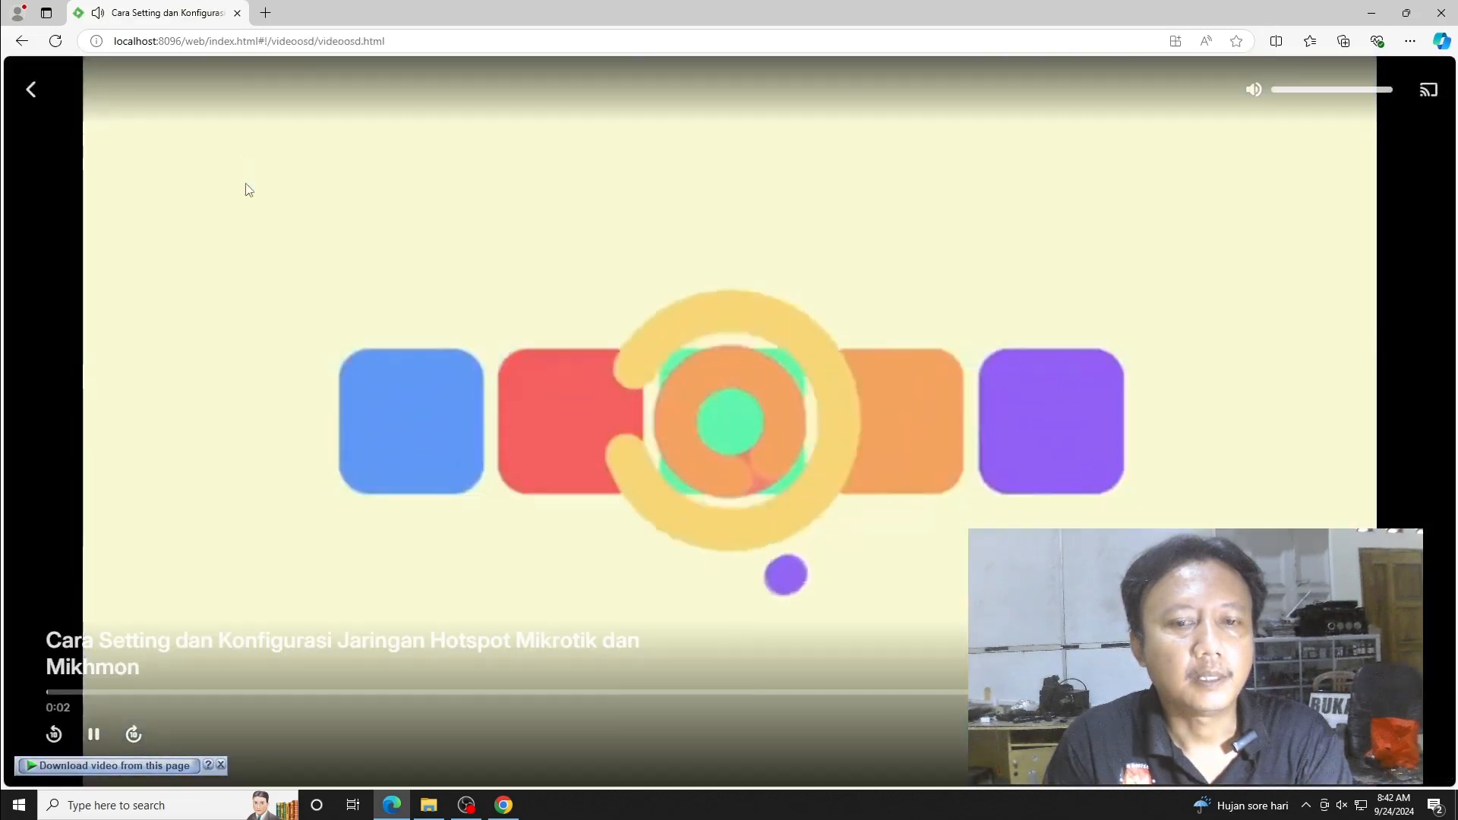
click(21, 41)
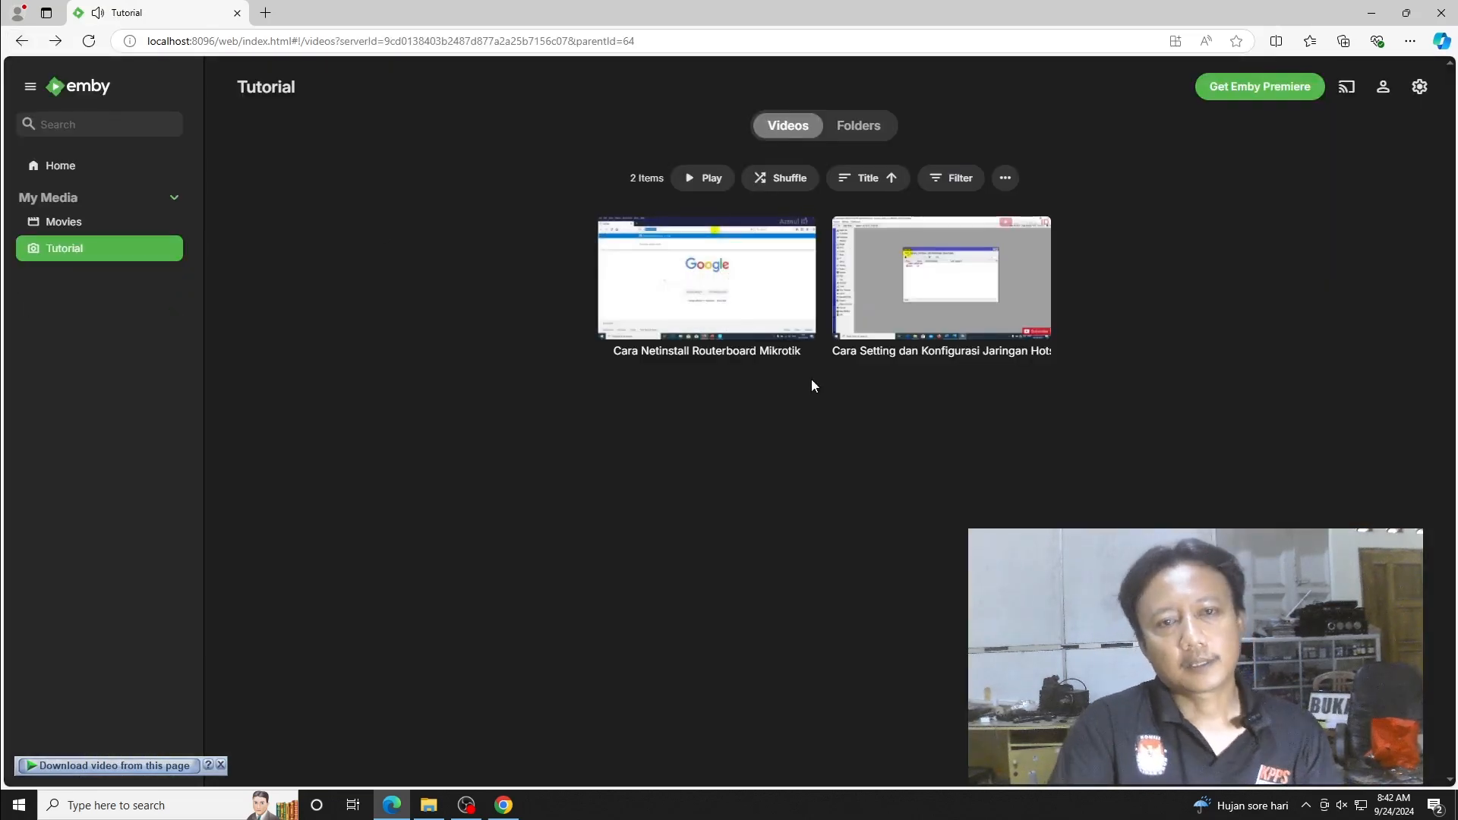
click(1366, 21)
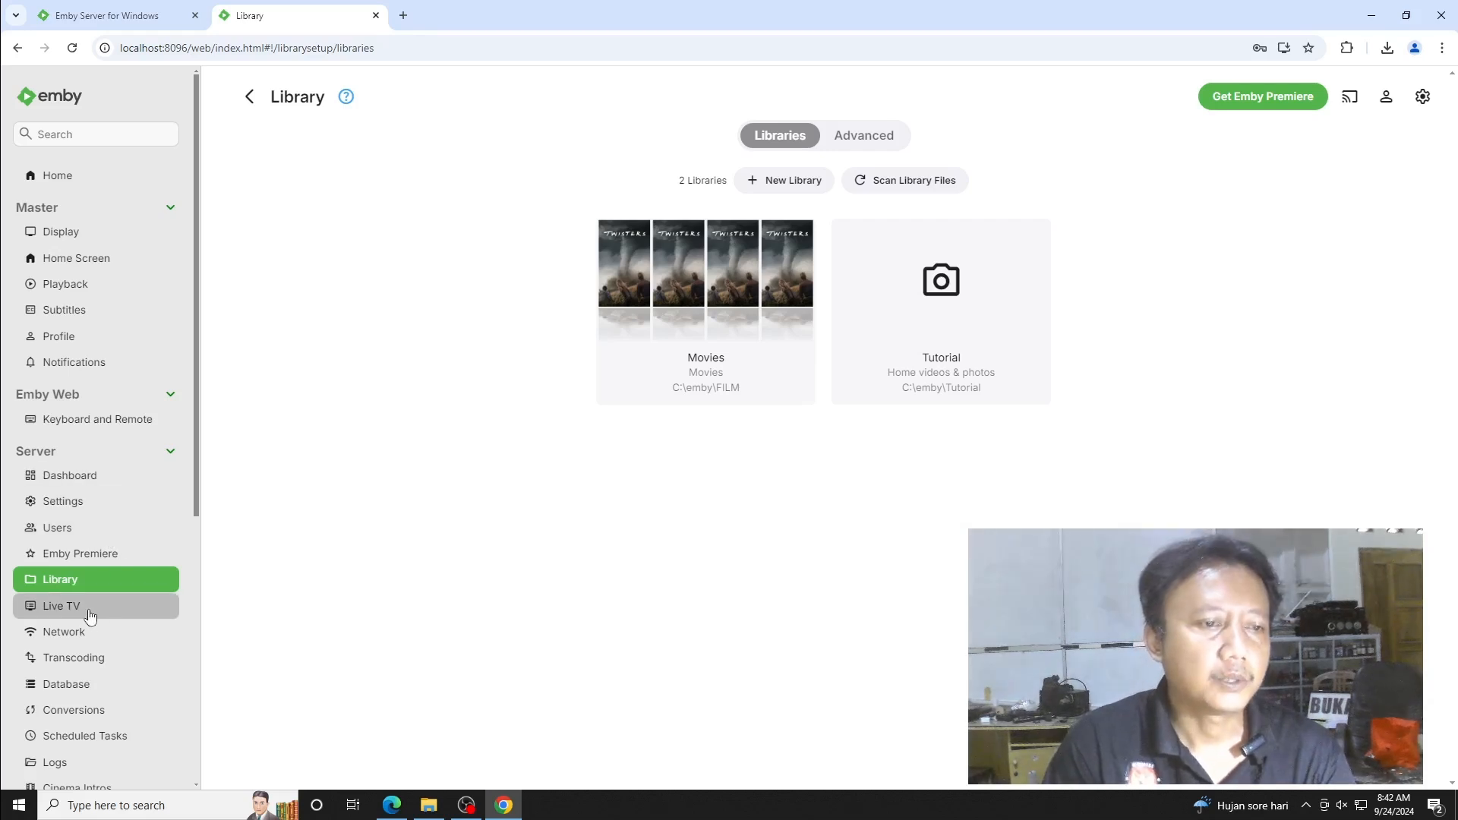
- Browse the Dashboard's Users, Settings, Live TV and Playback pages, ending on Display settings
scroll(119, 678, down, 2)
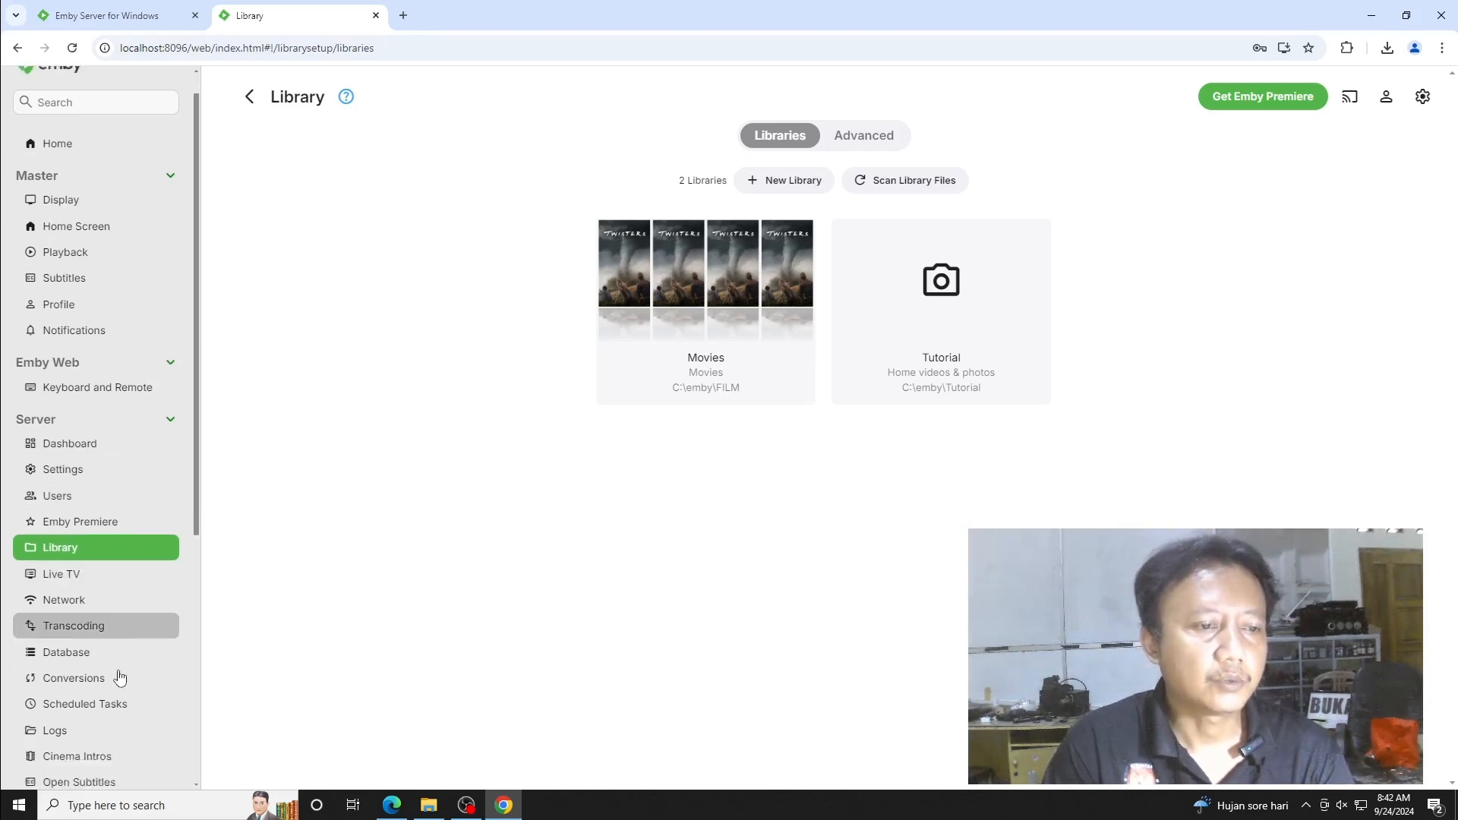
scroll(107, 539, up, 2)
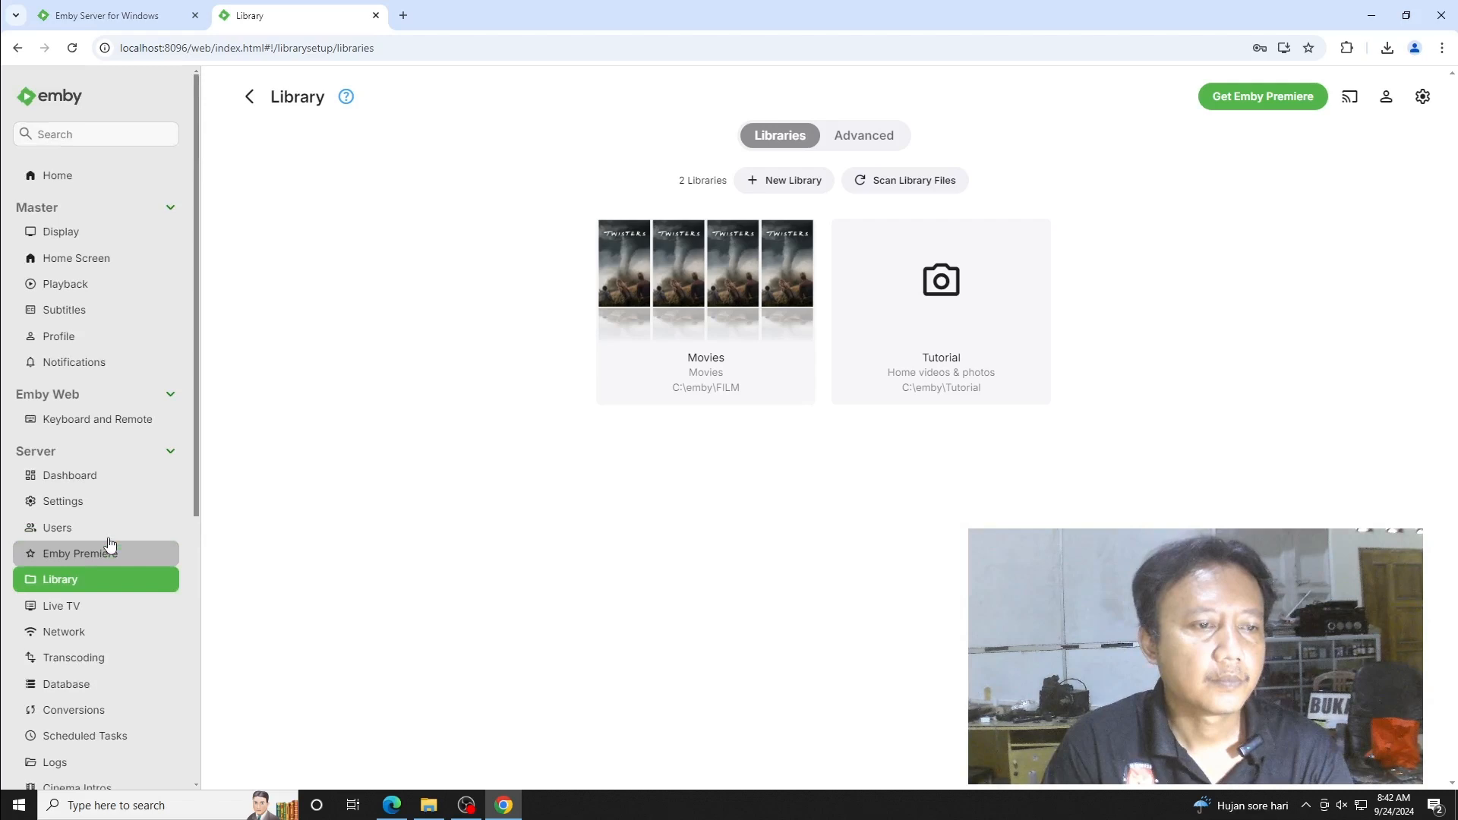
click(69, 524)
click(69, 503)
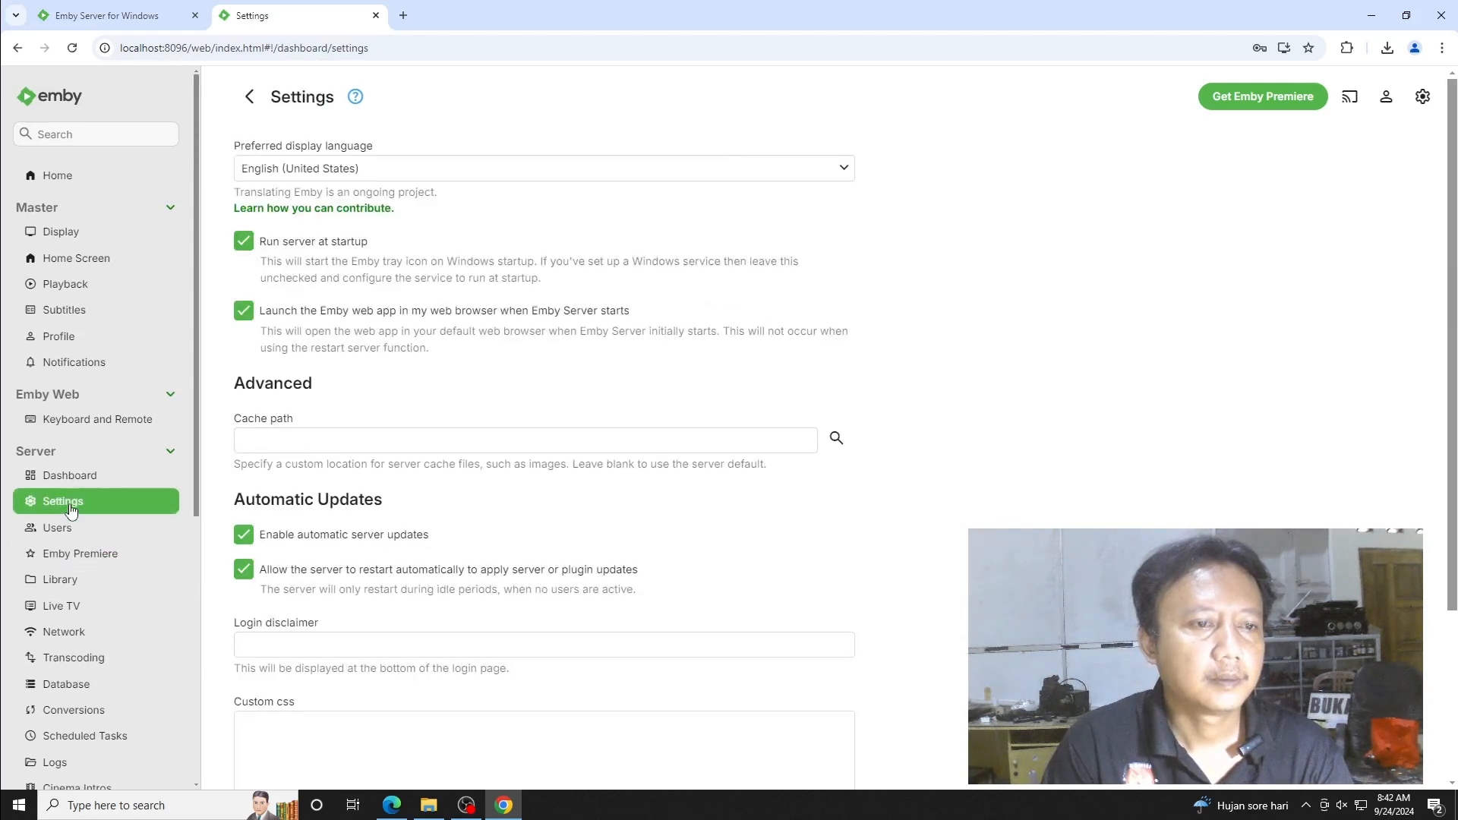
click(65, 605)
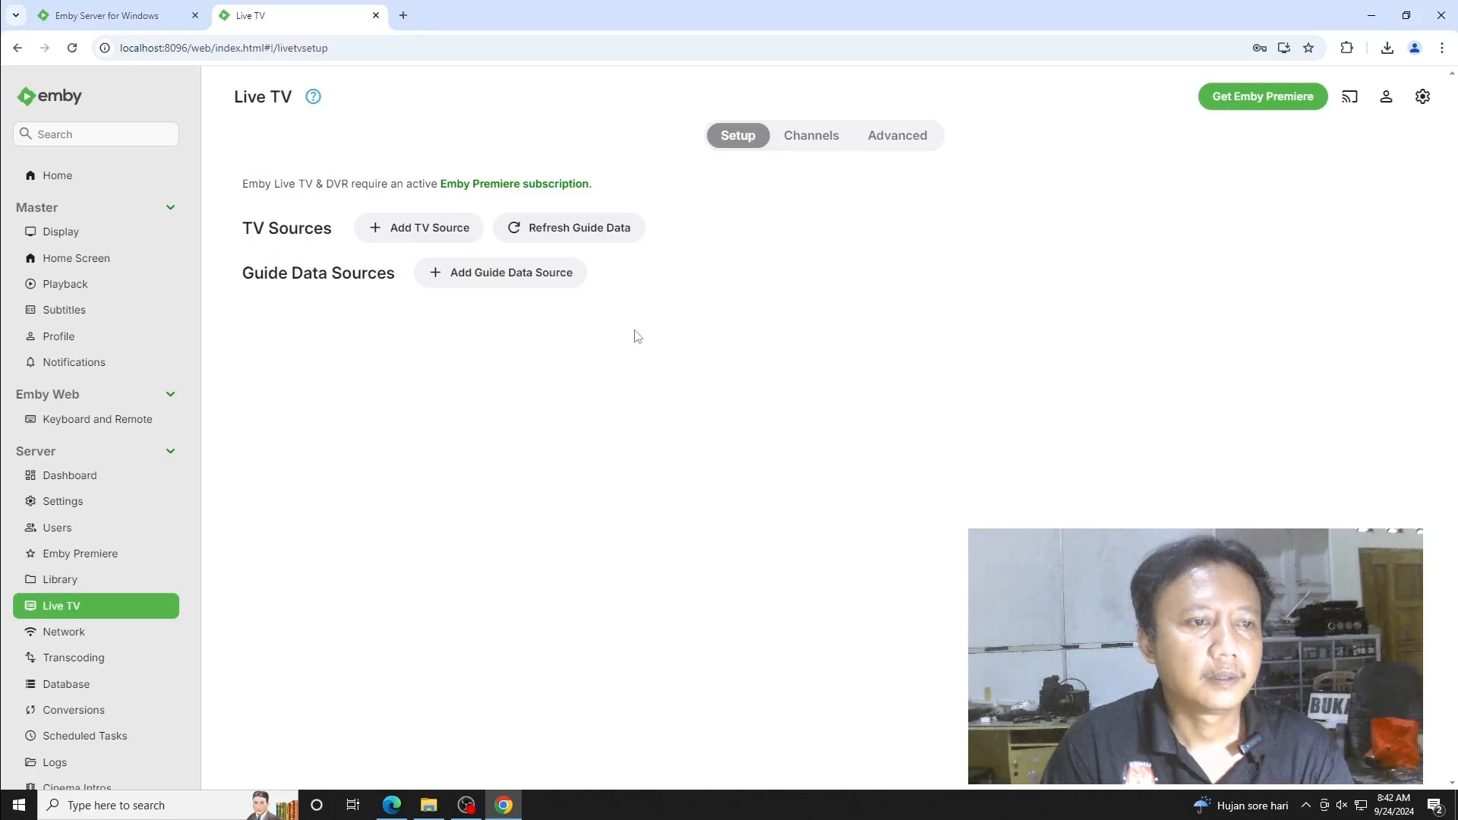
click(82, 292)
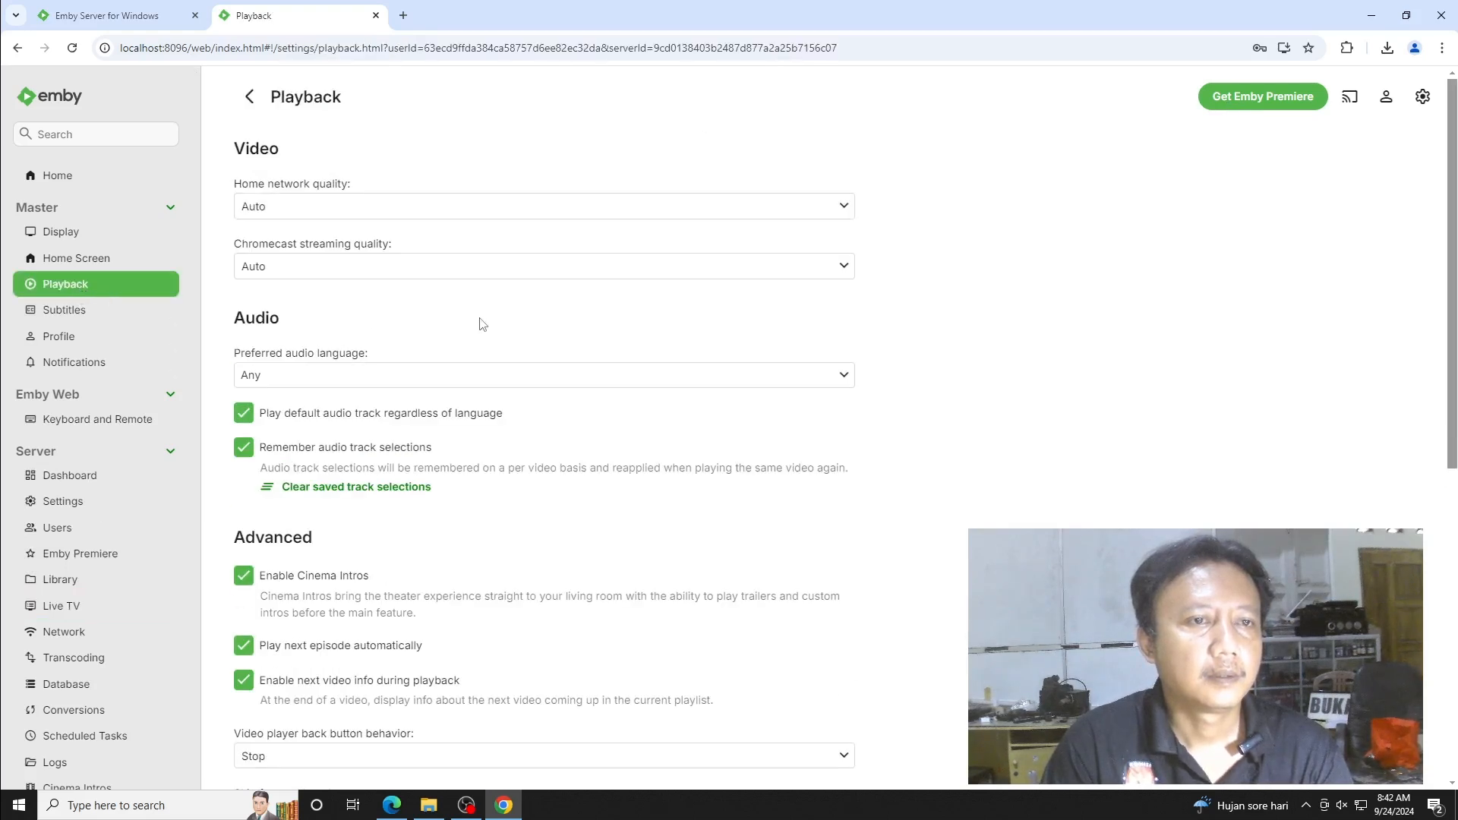
scroll(482, 324, down, 7)
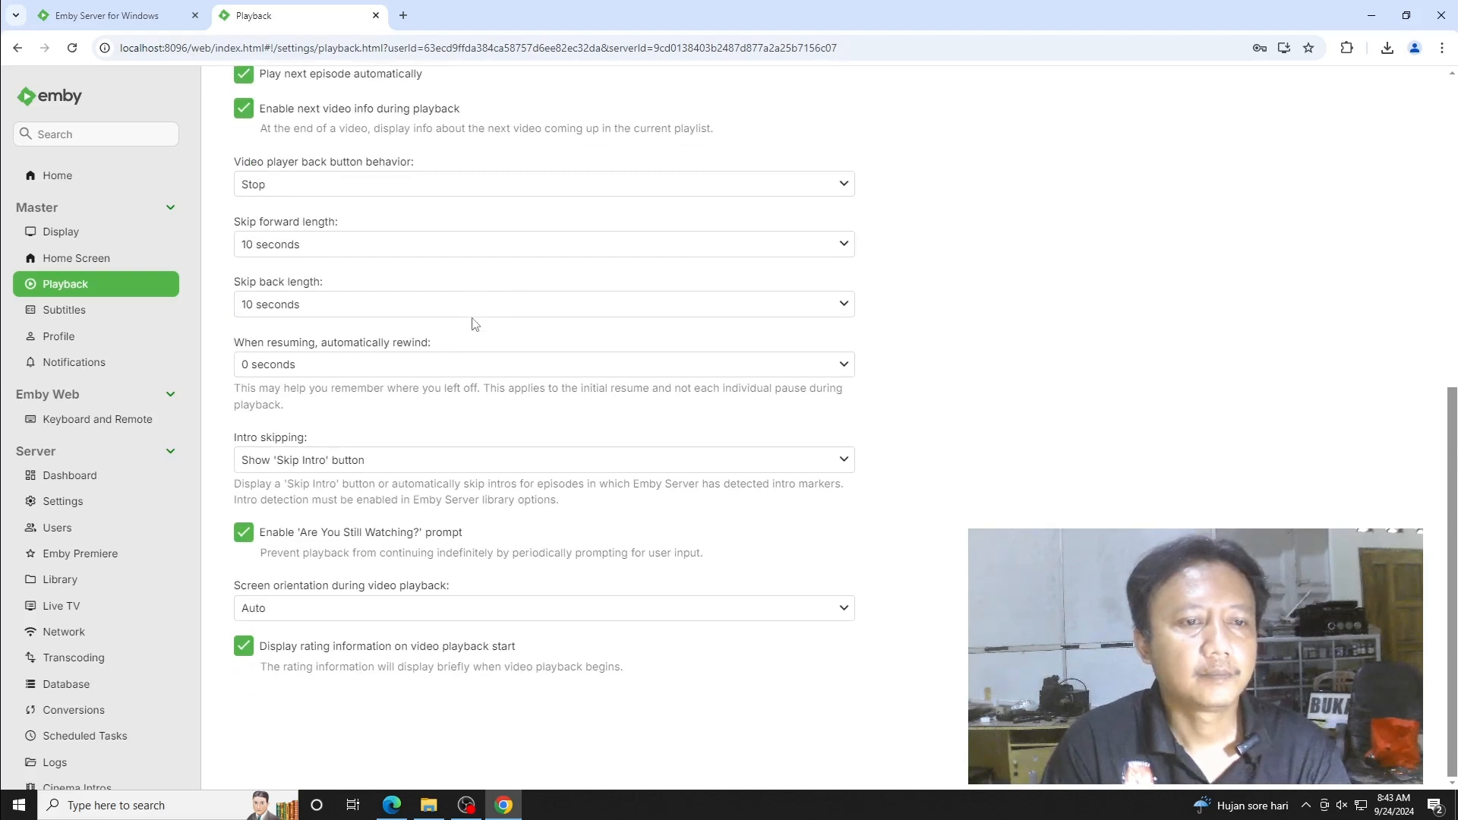
scroll(475, 324, up, 2)
scroll(474, 324, up, 4)
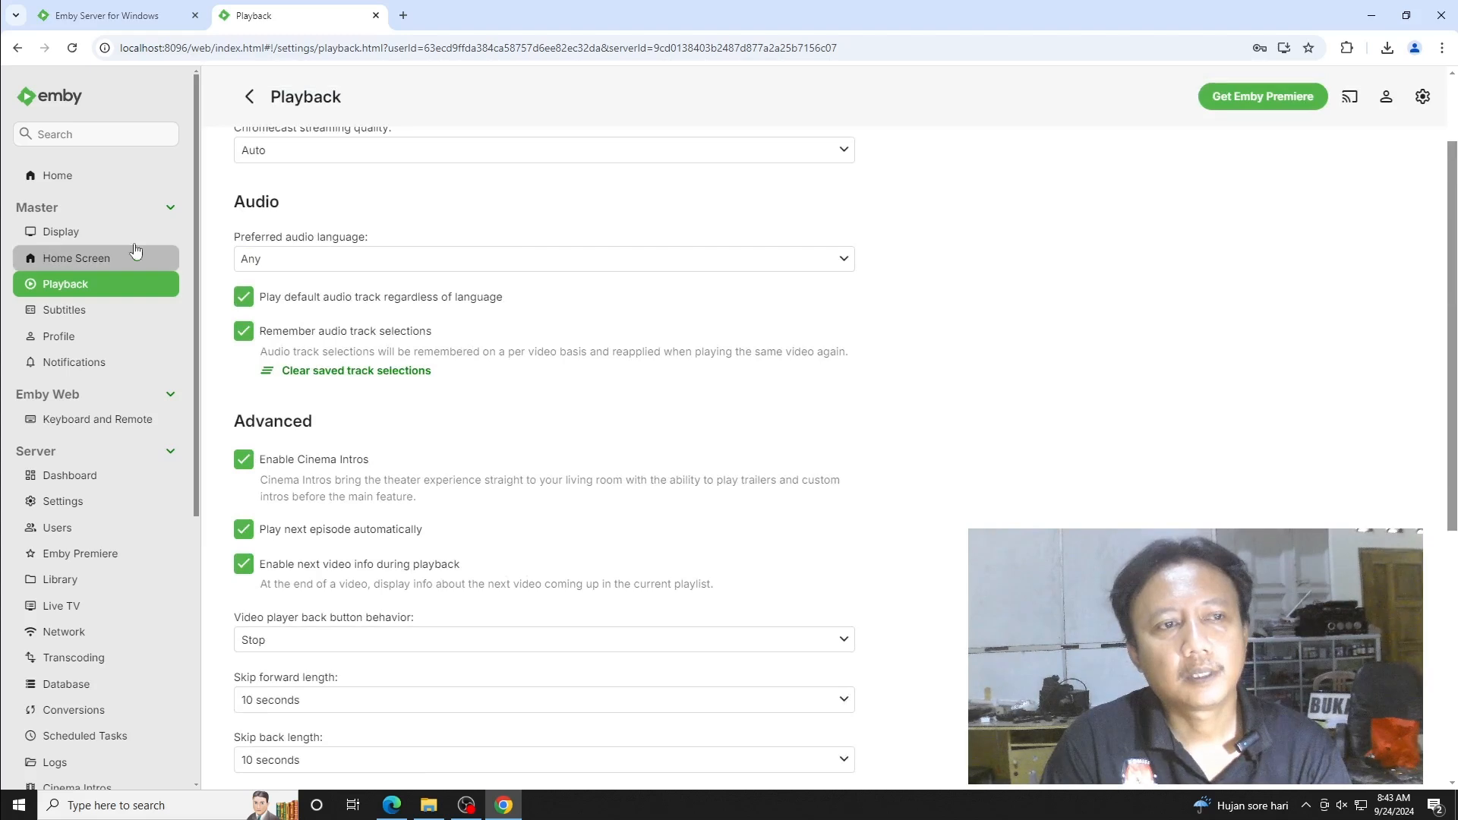
click(69, 236)
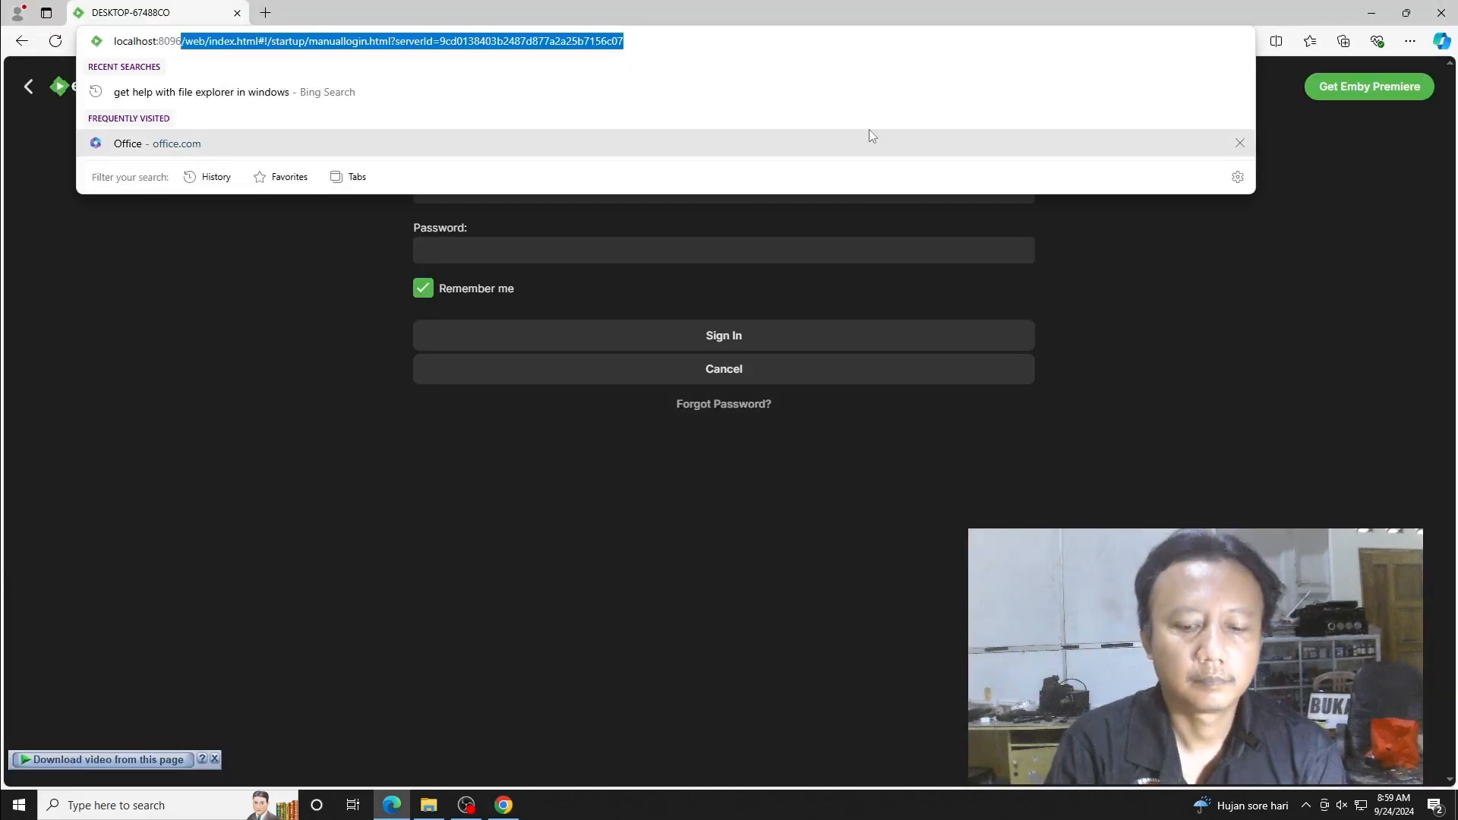
- Load localhost:8096 in Edge, sign in as murid, accept the PIN prompt, and play Twisters briefly
text(localhost:8096)
key(Return)
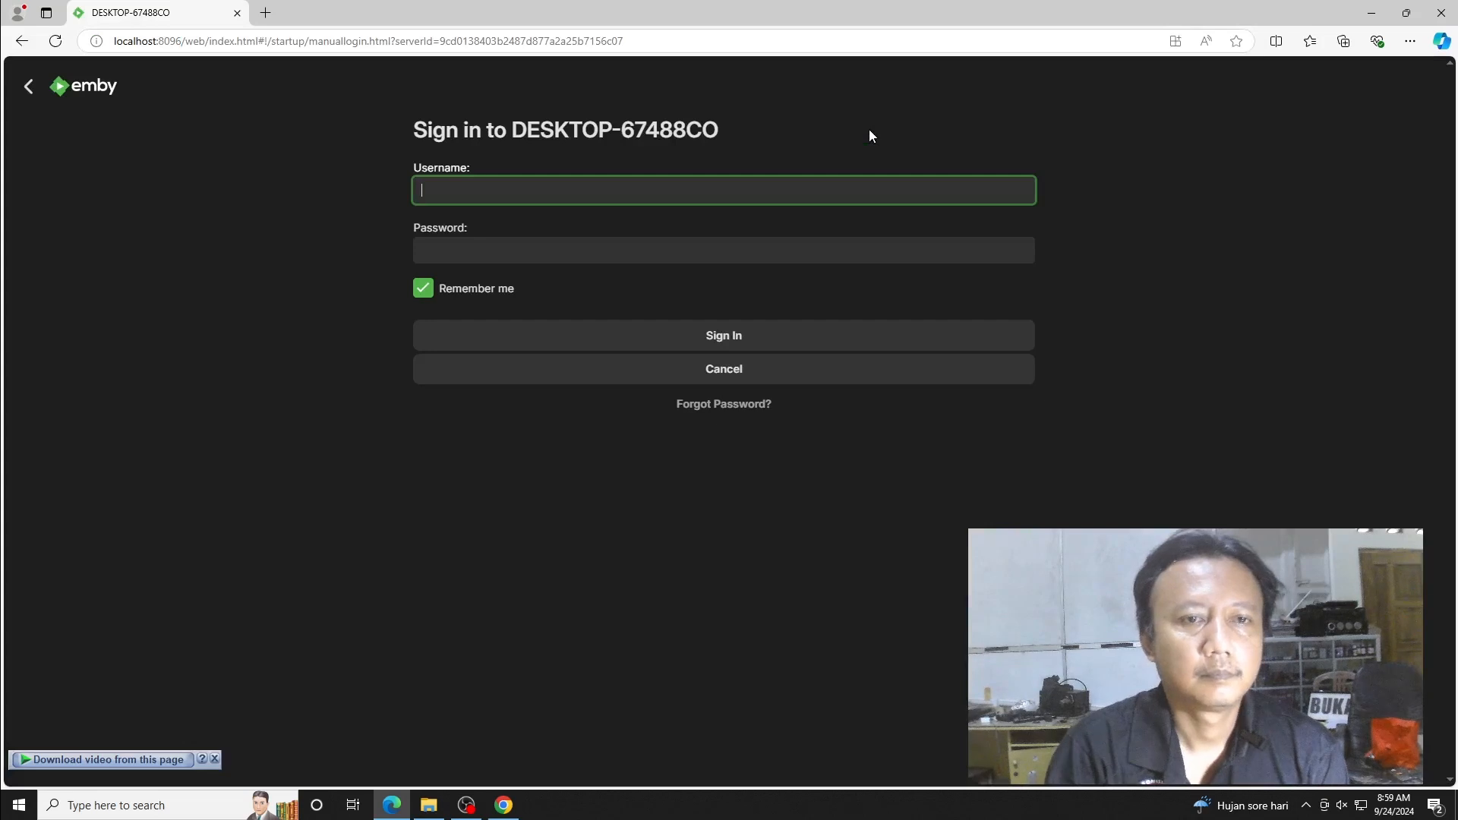
text(murif)
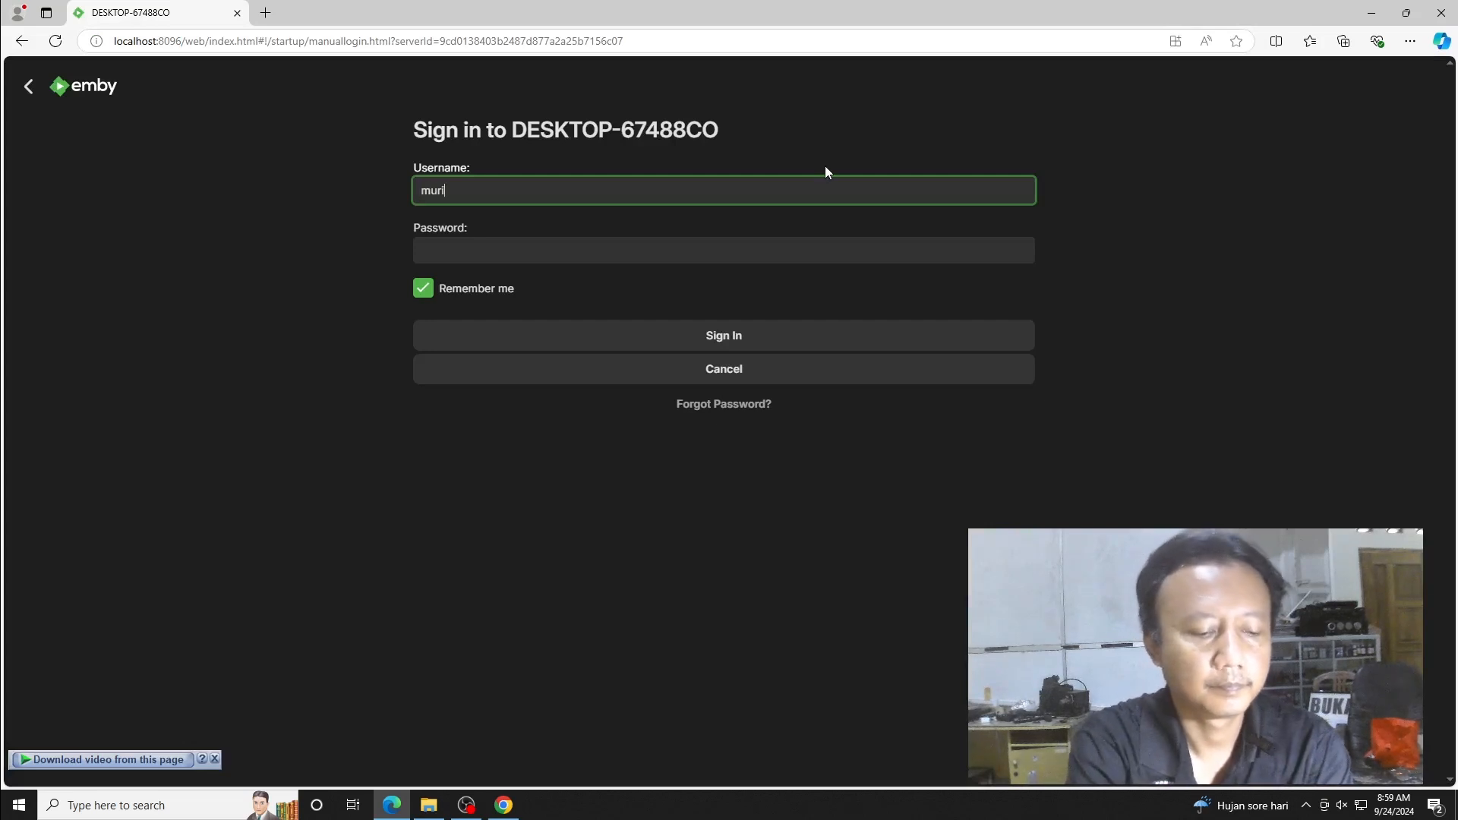
key(BackSpace)
text(d)
key(Tab)
text(1234)
key(Return)
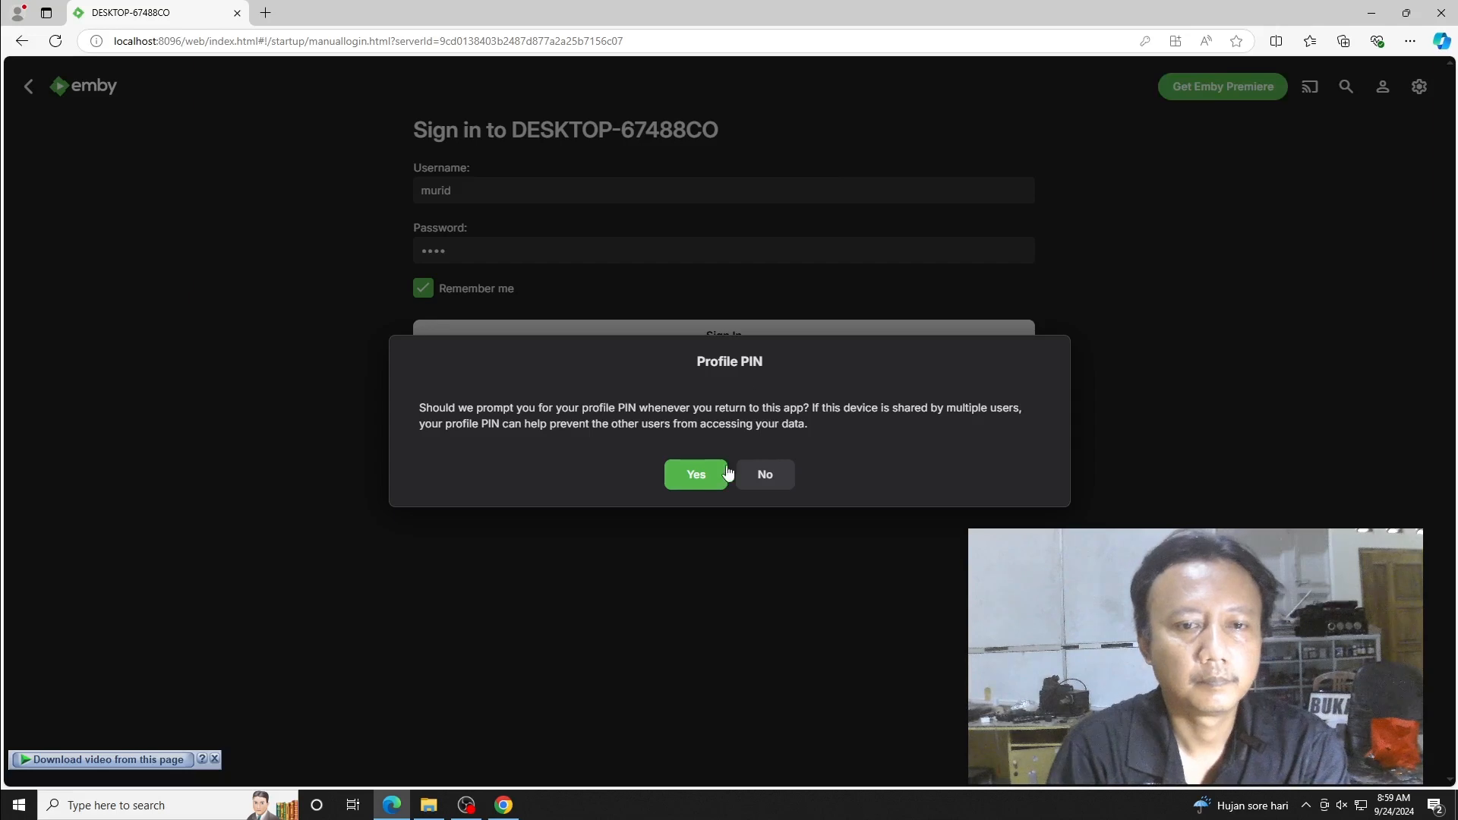
click(693, 473)
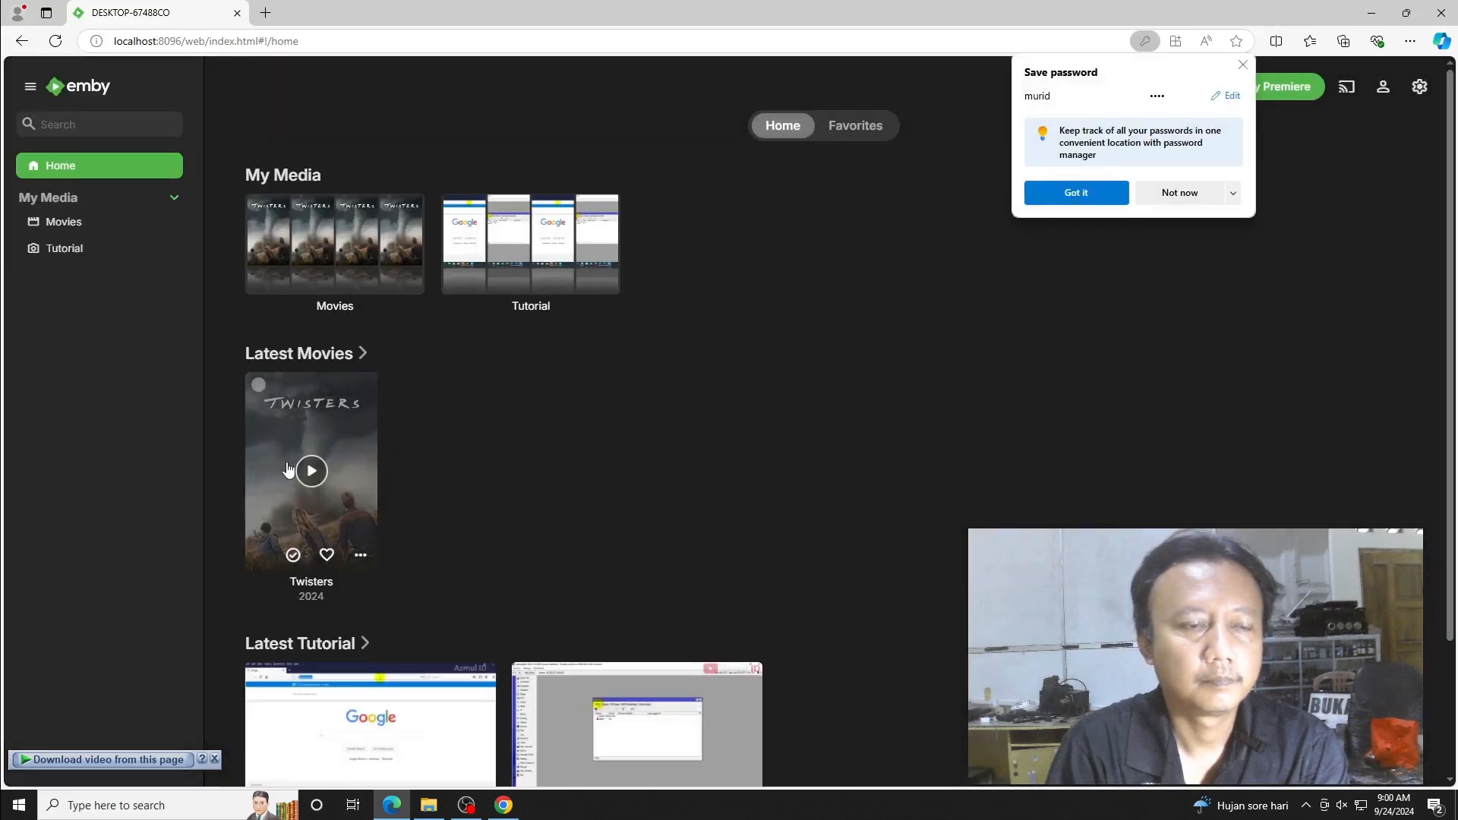
click(308, 466)
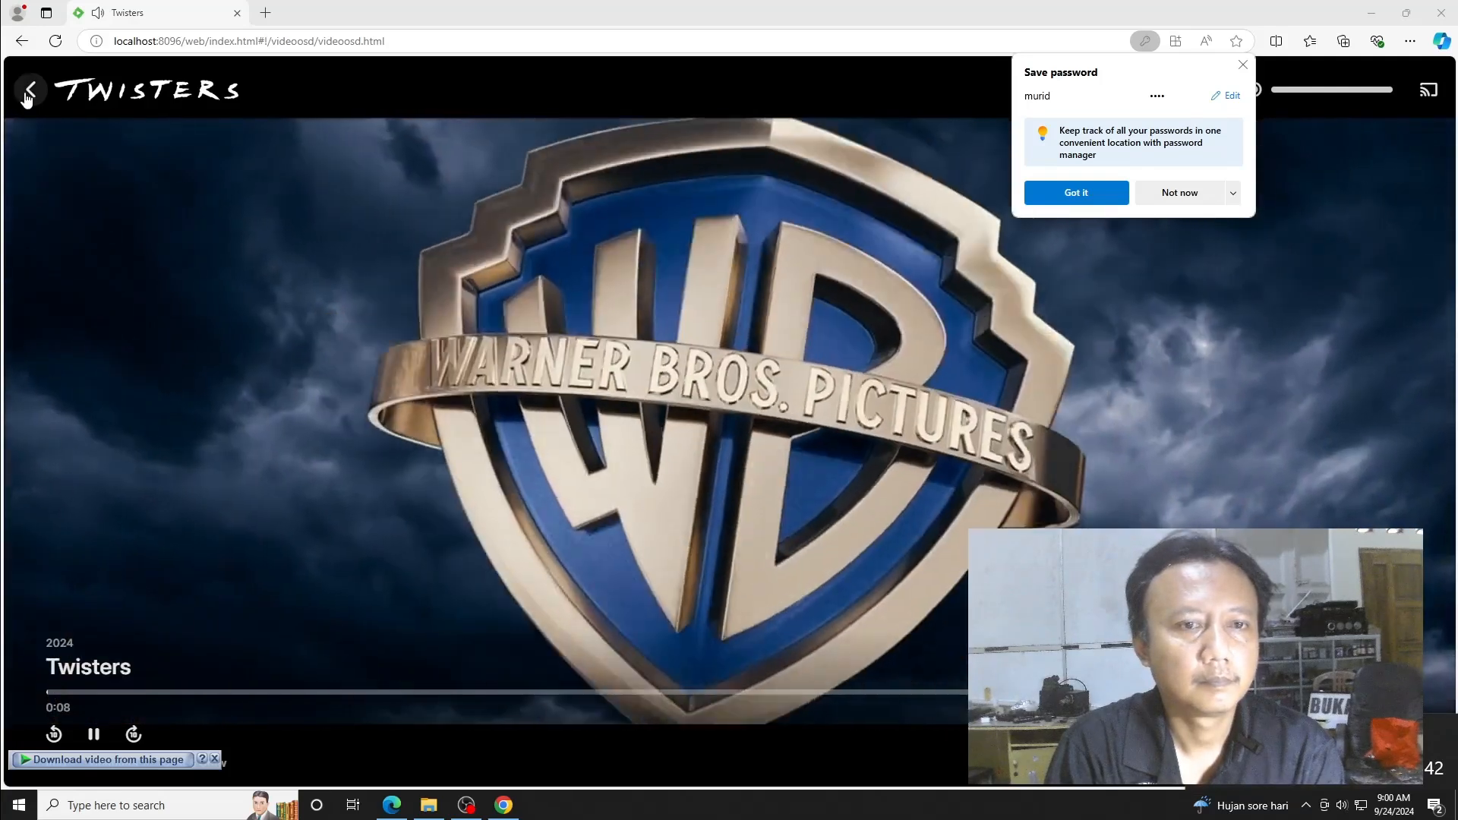
click(27, 93)
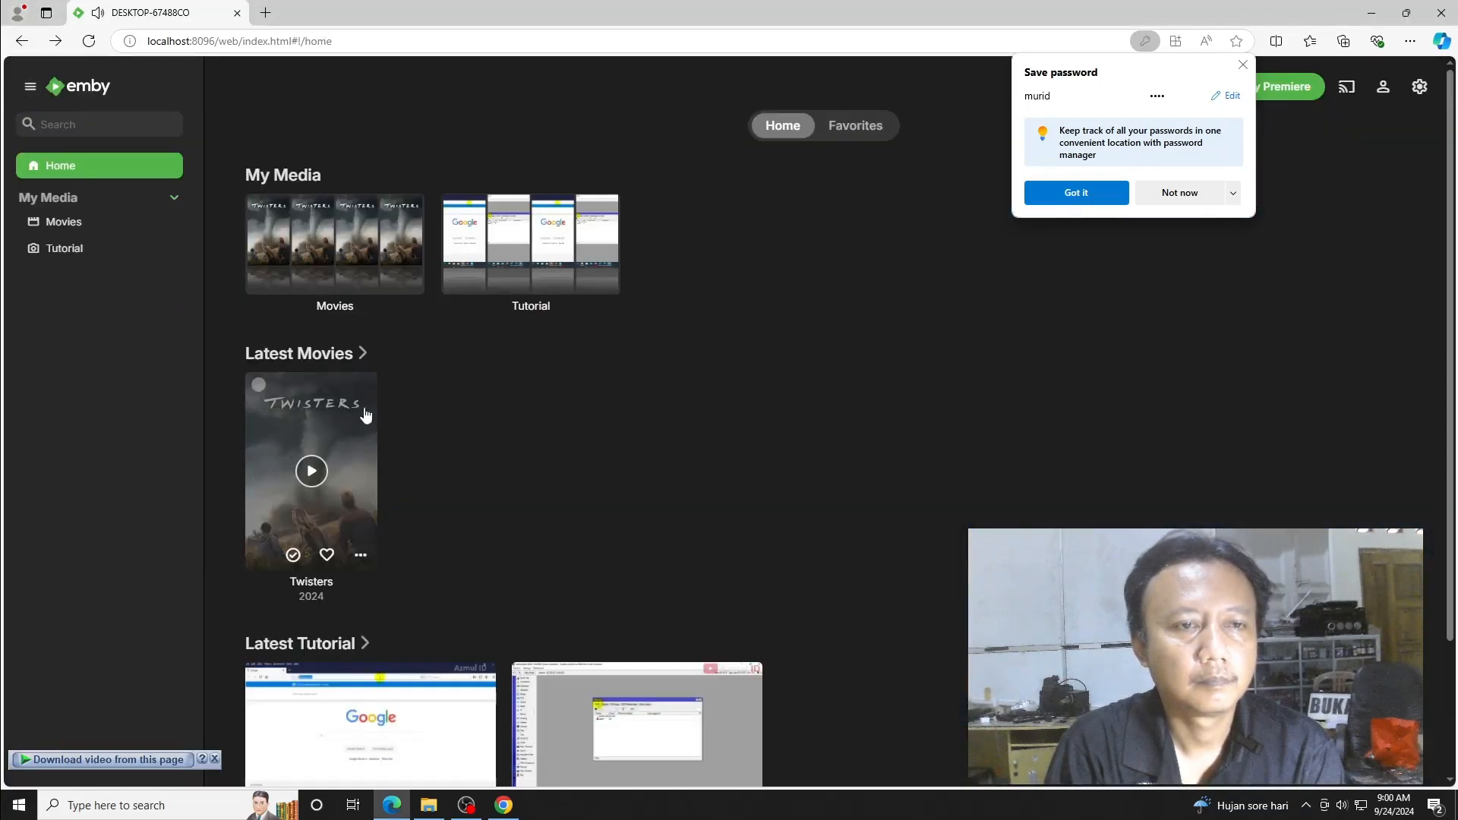
- Open Twisters and watch its trailer briefly, then return to the movie details
click(330, 439)
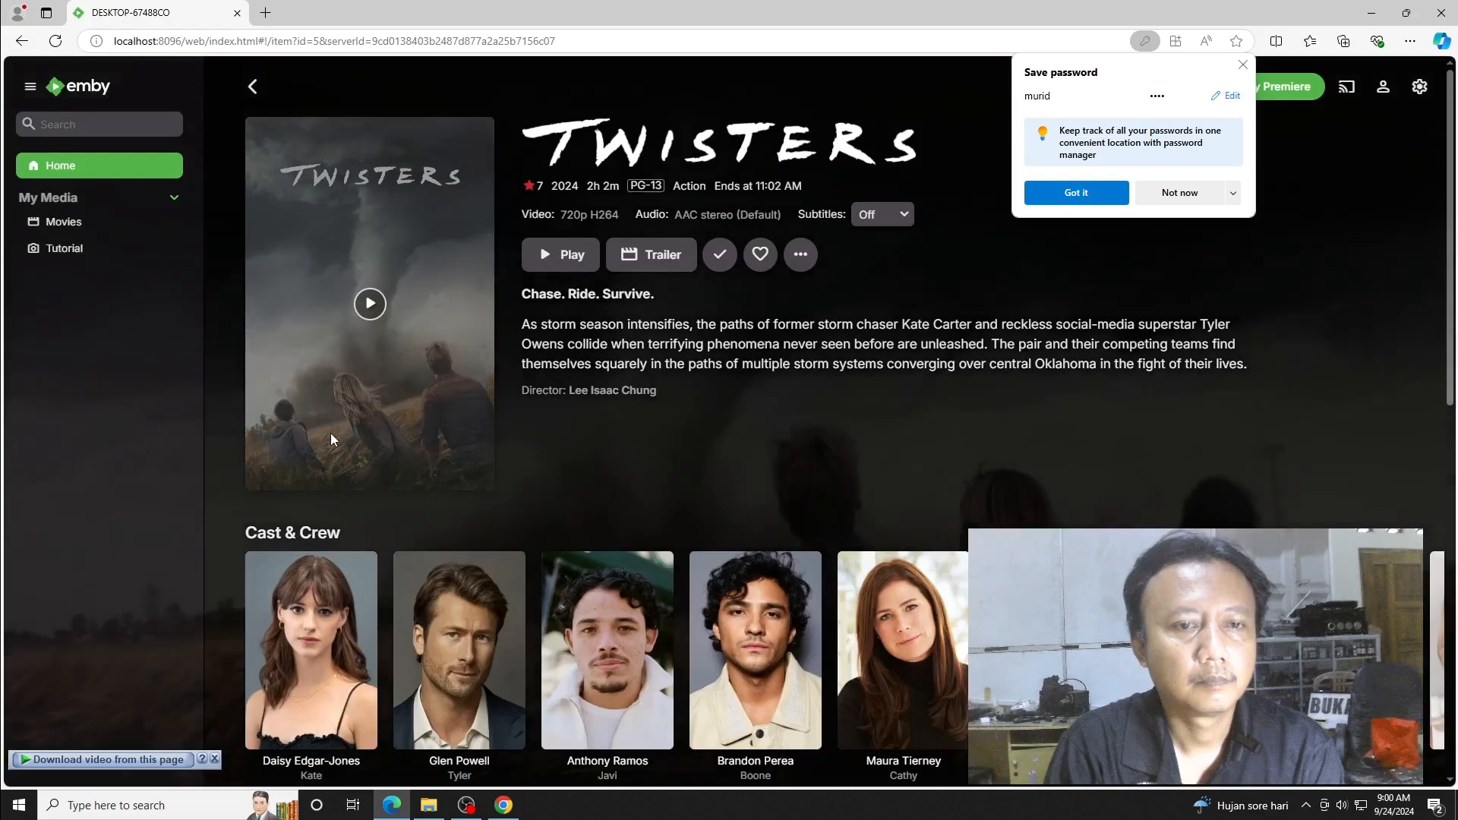
click(651, 254)
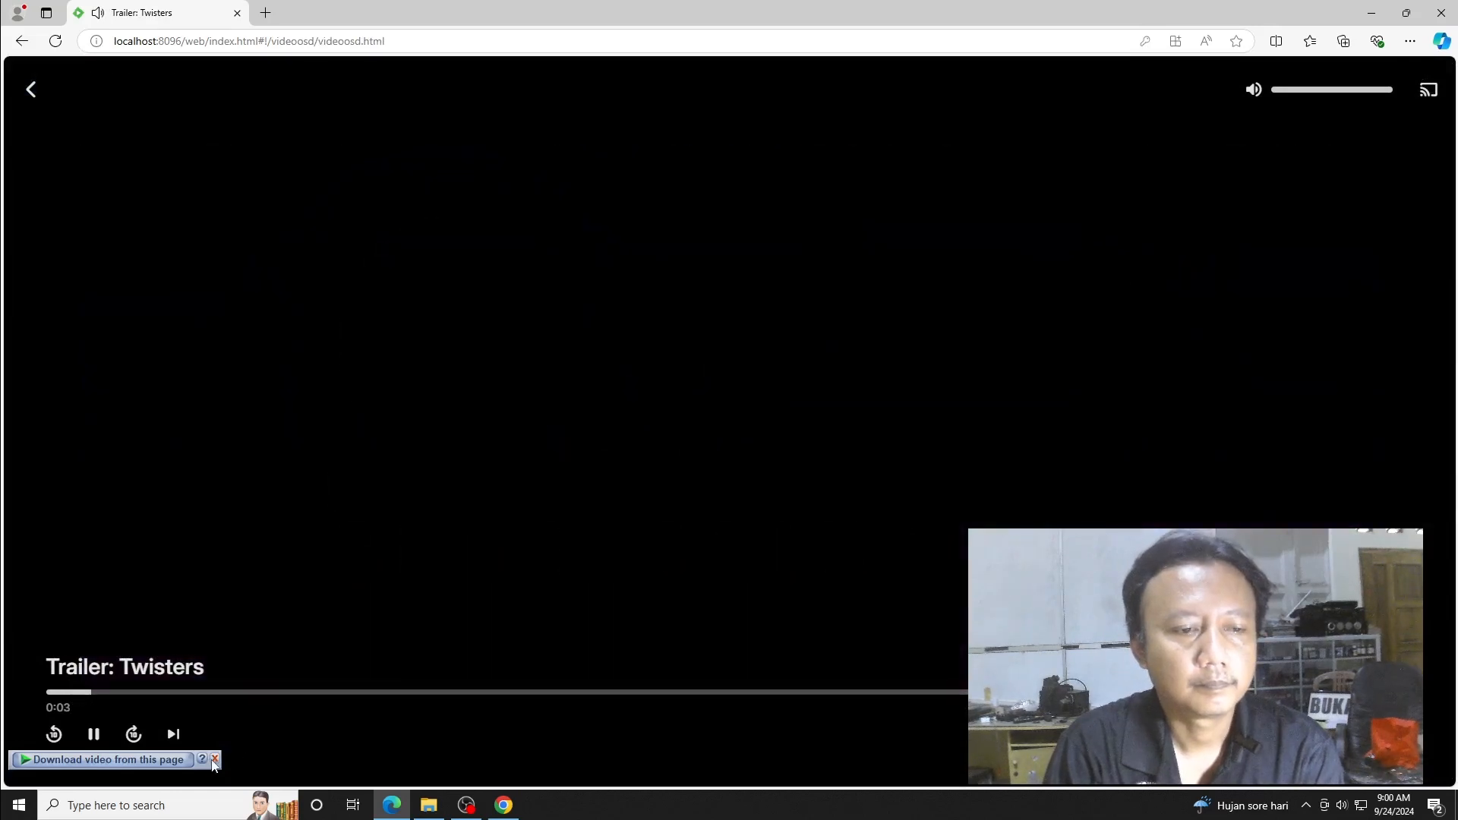
click(215, 759)
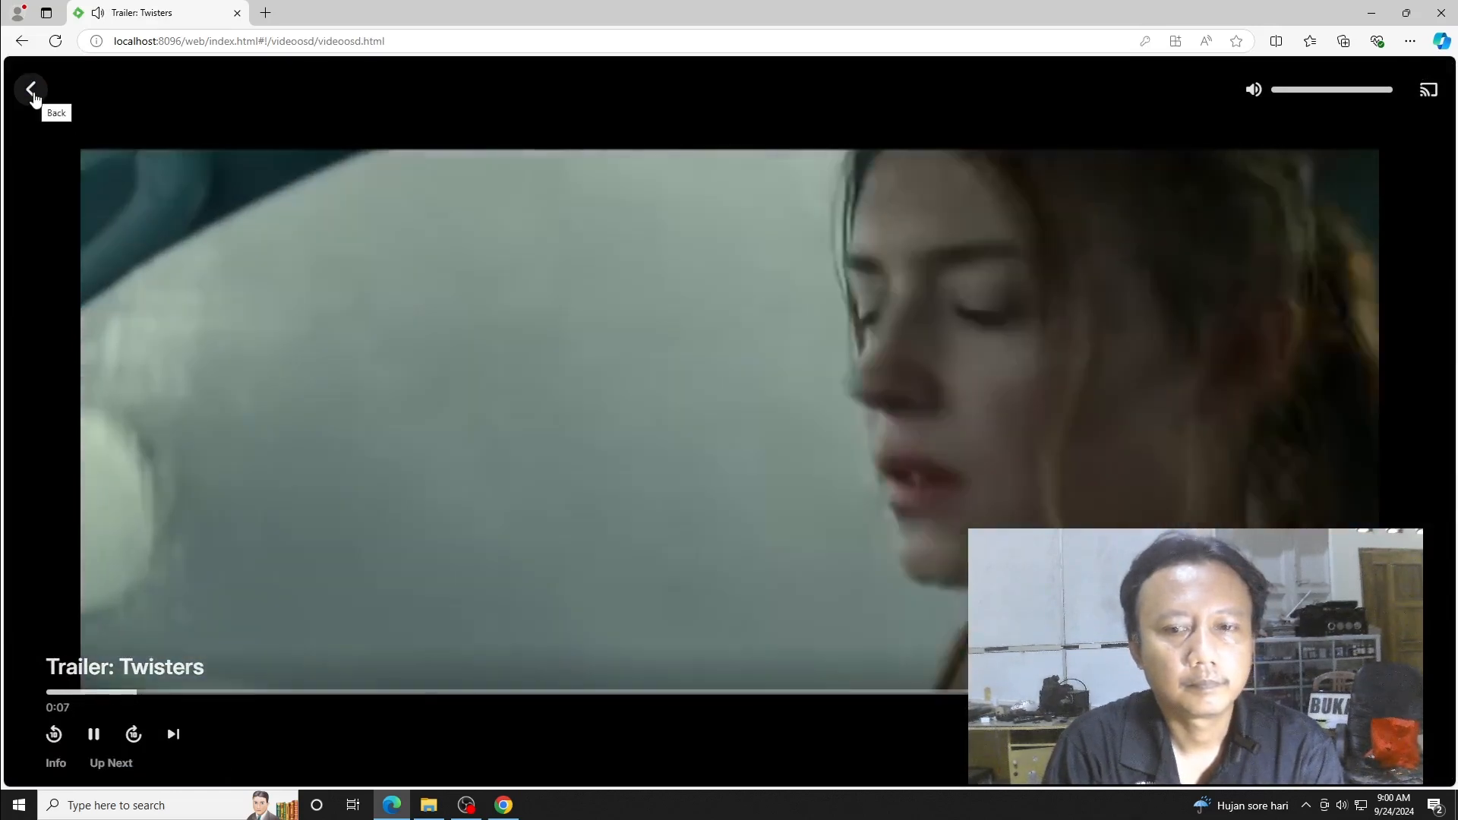
click(32, 91)
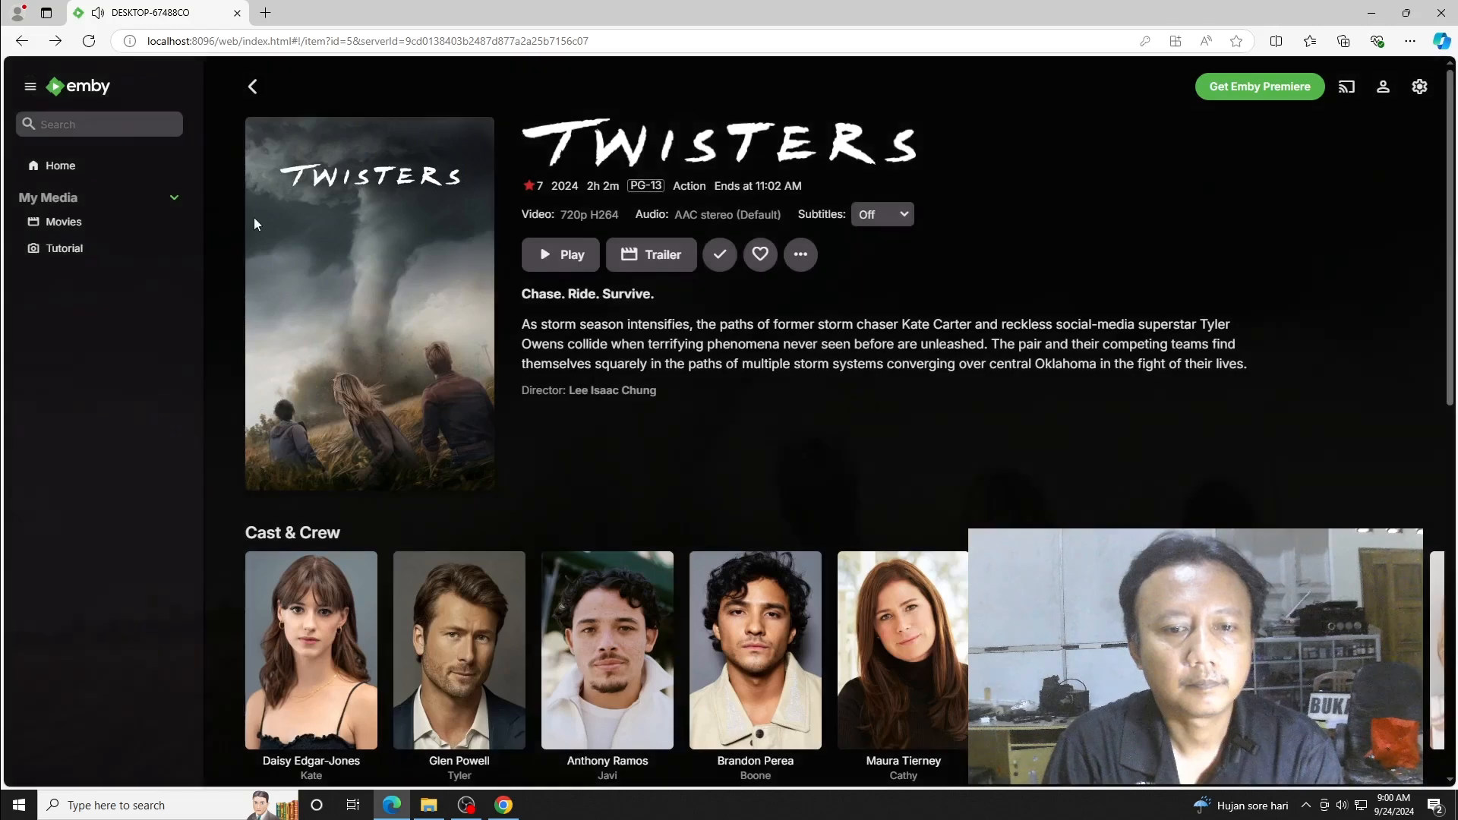
- Browse the Twisters cast profiles, viewing the first, second and fourth cast members
scroll(320, 646, down, 3)
scroll(320, 646, down, 5)
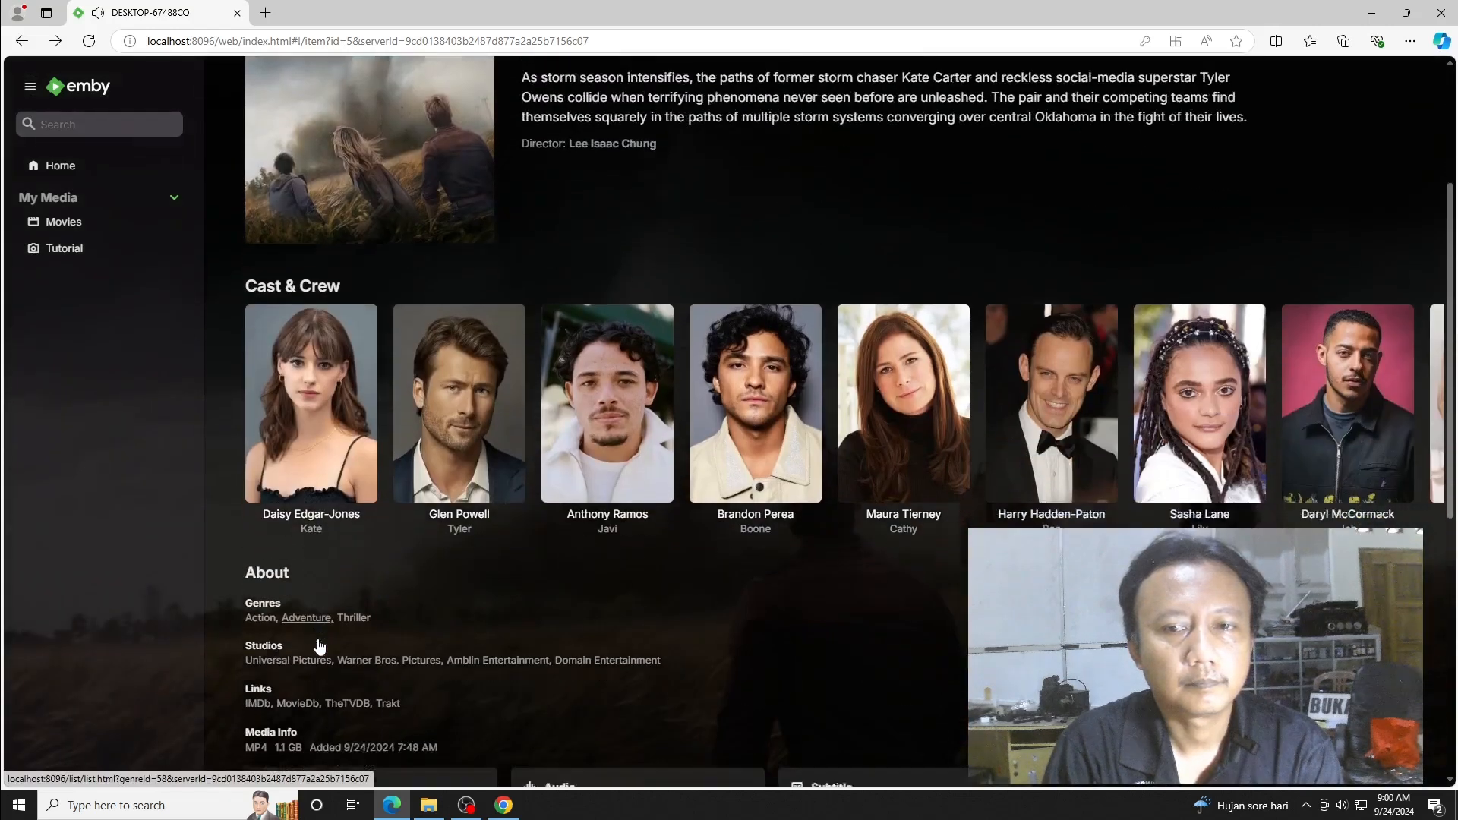
scroll(319, 640, up, 3)
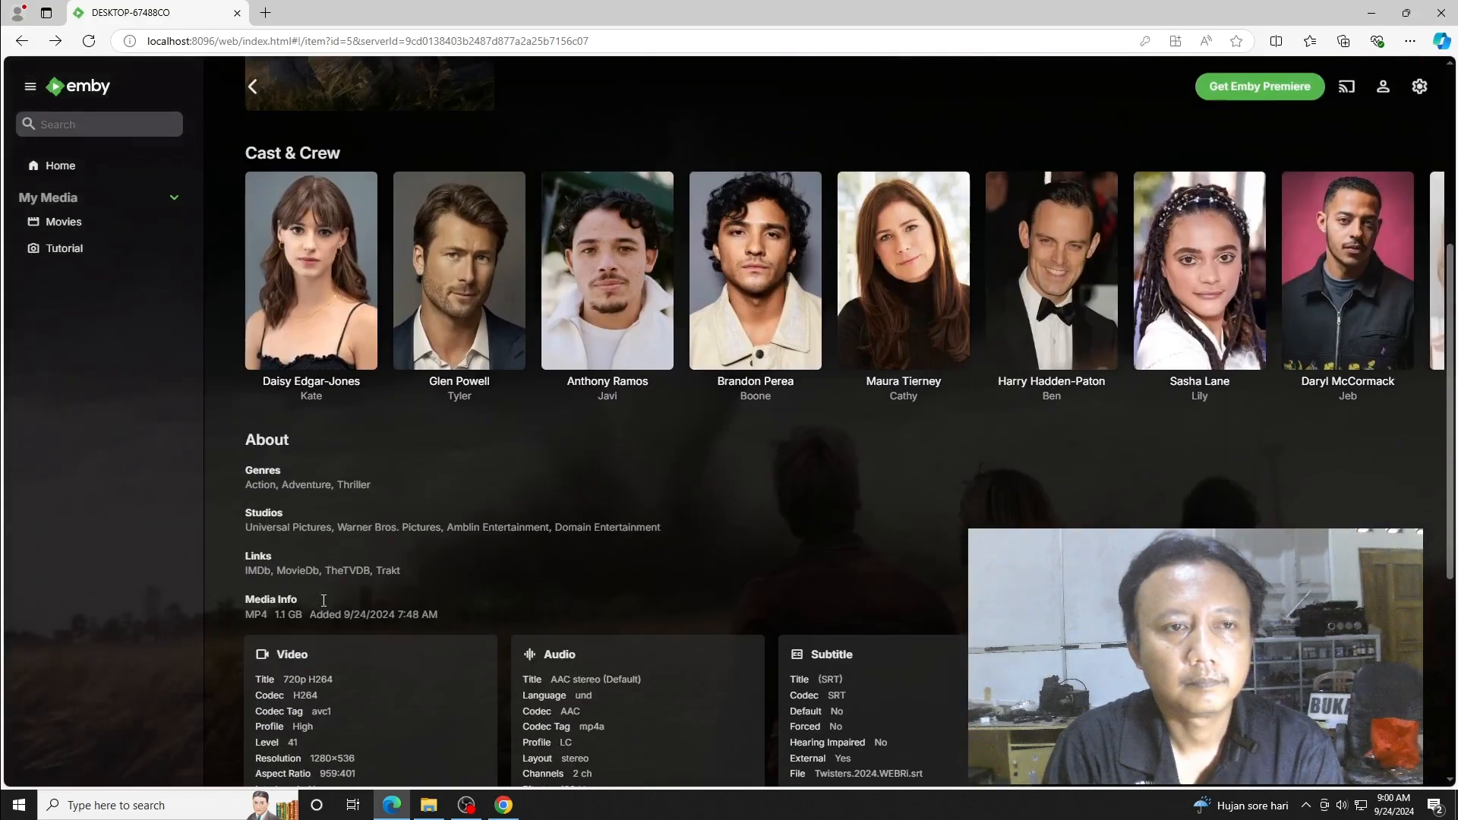
click(312, 327)
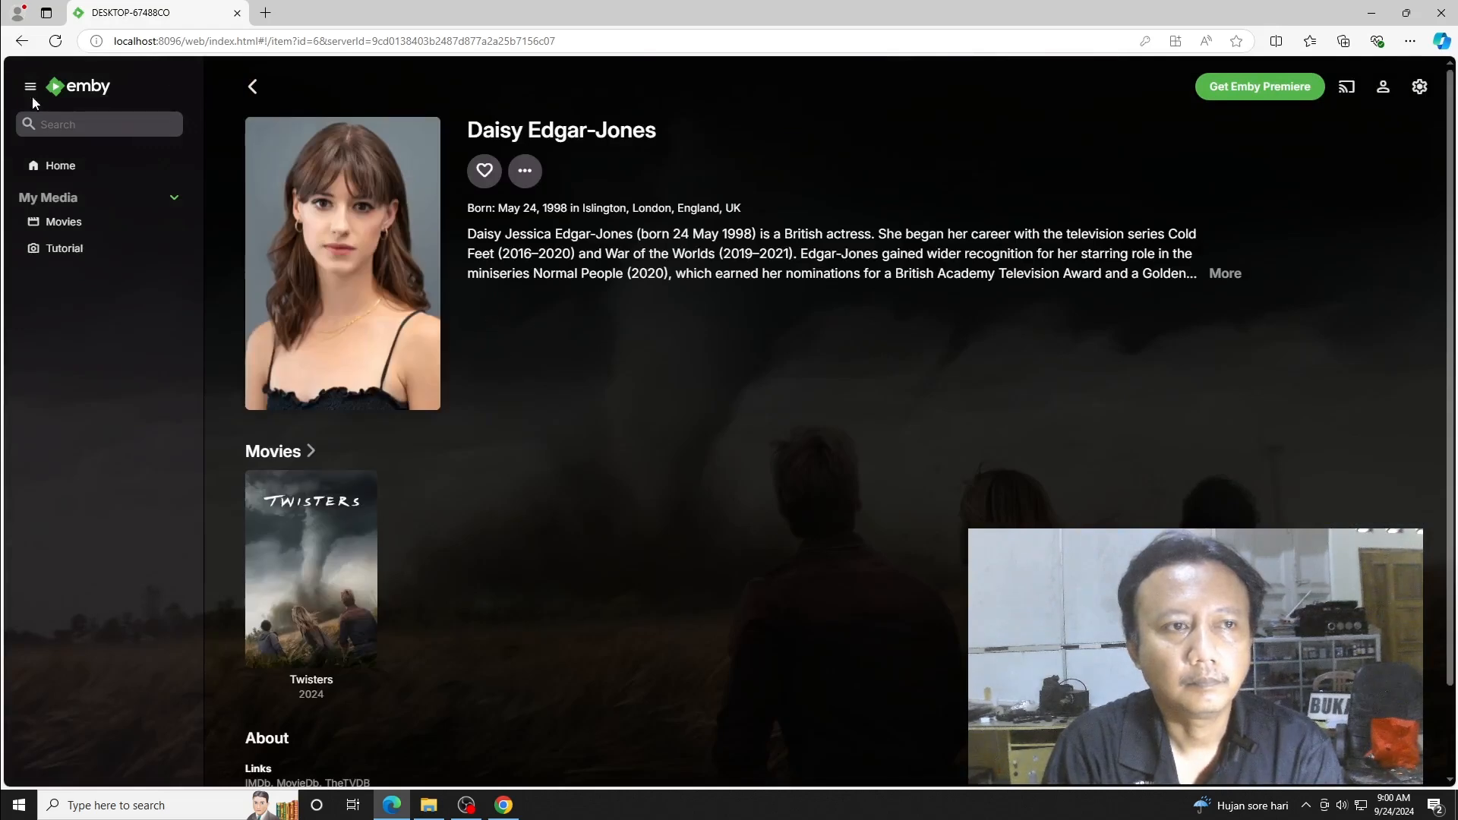
click(21, 40)
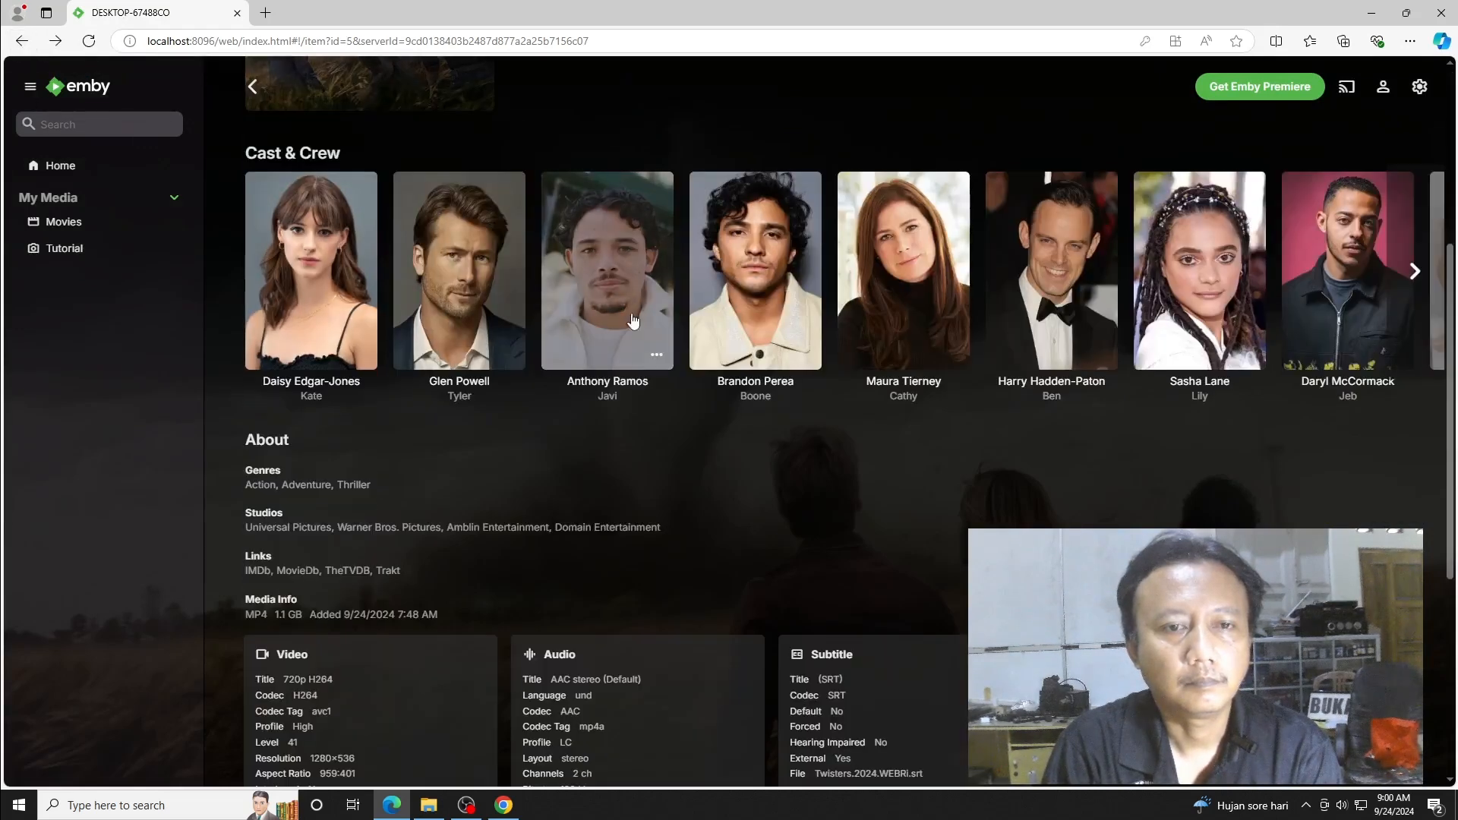
click(469, 286)
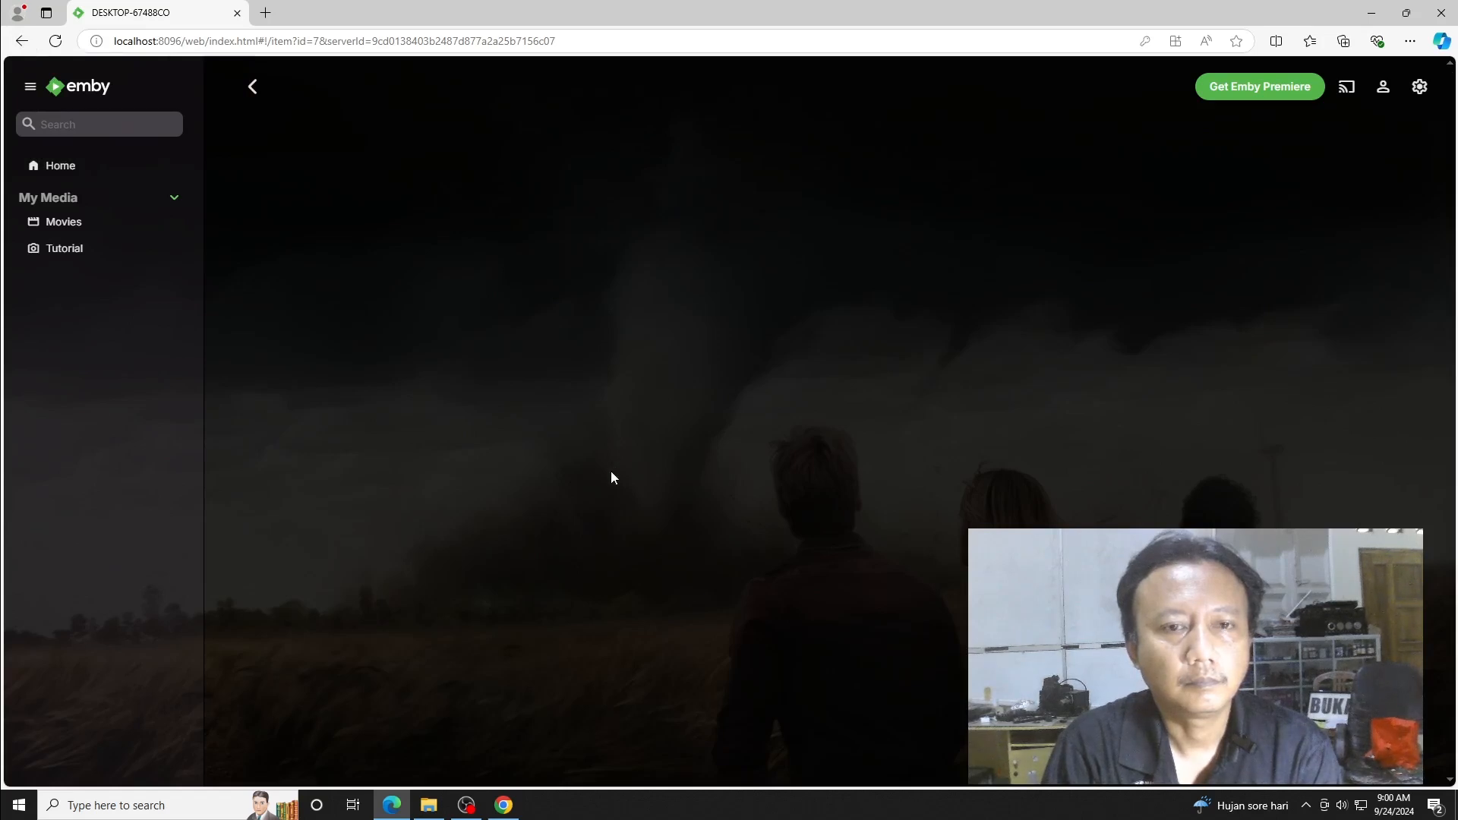
click(22, 42)
click(758, 296)
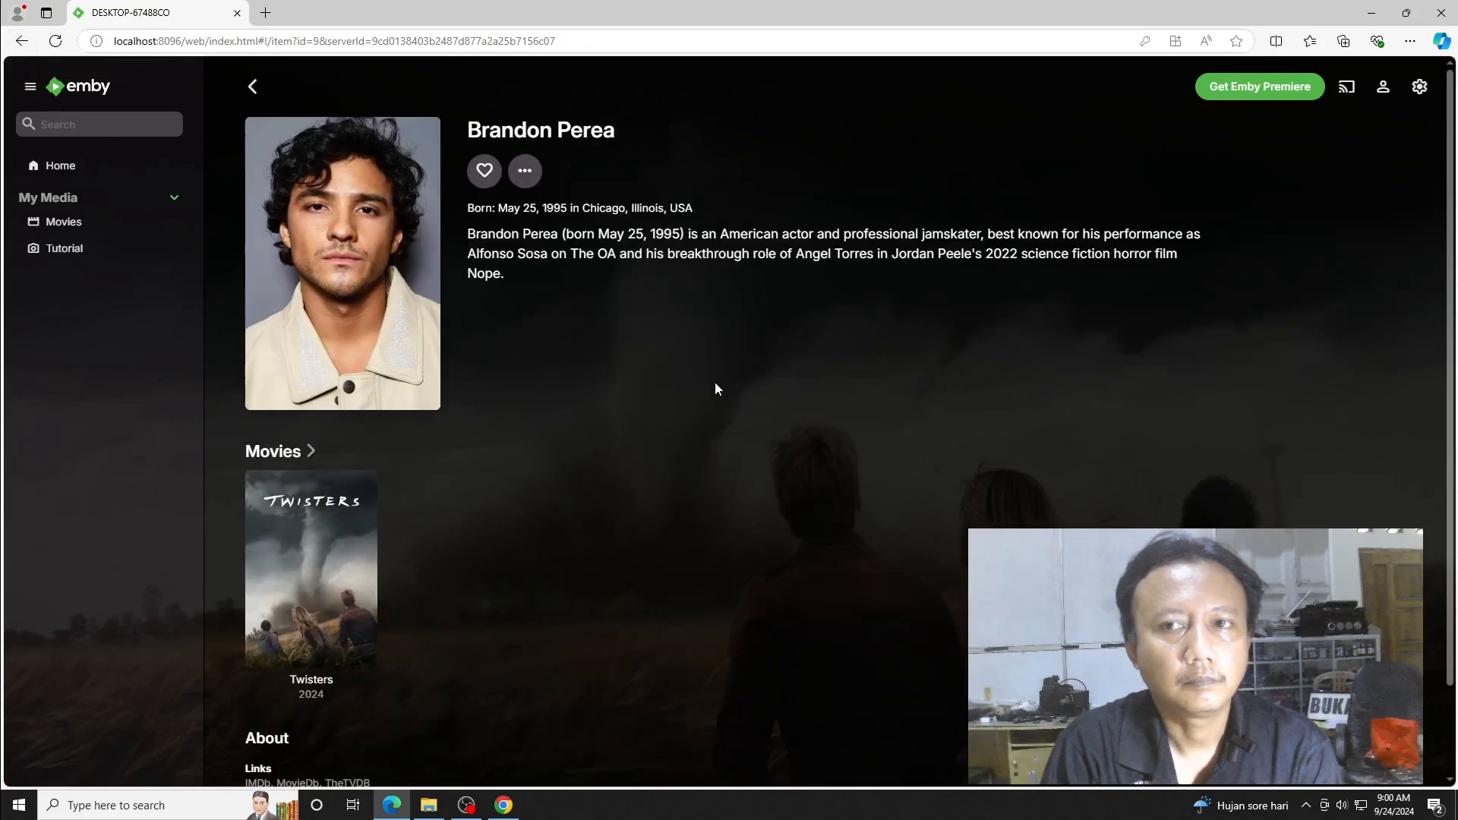